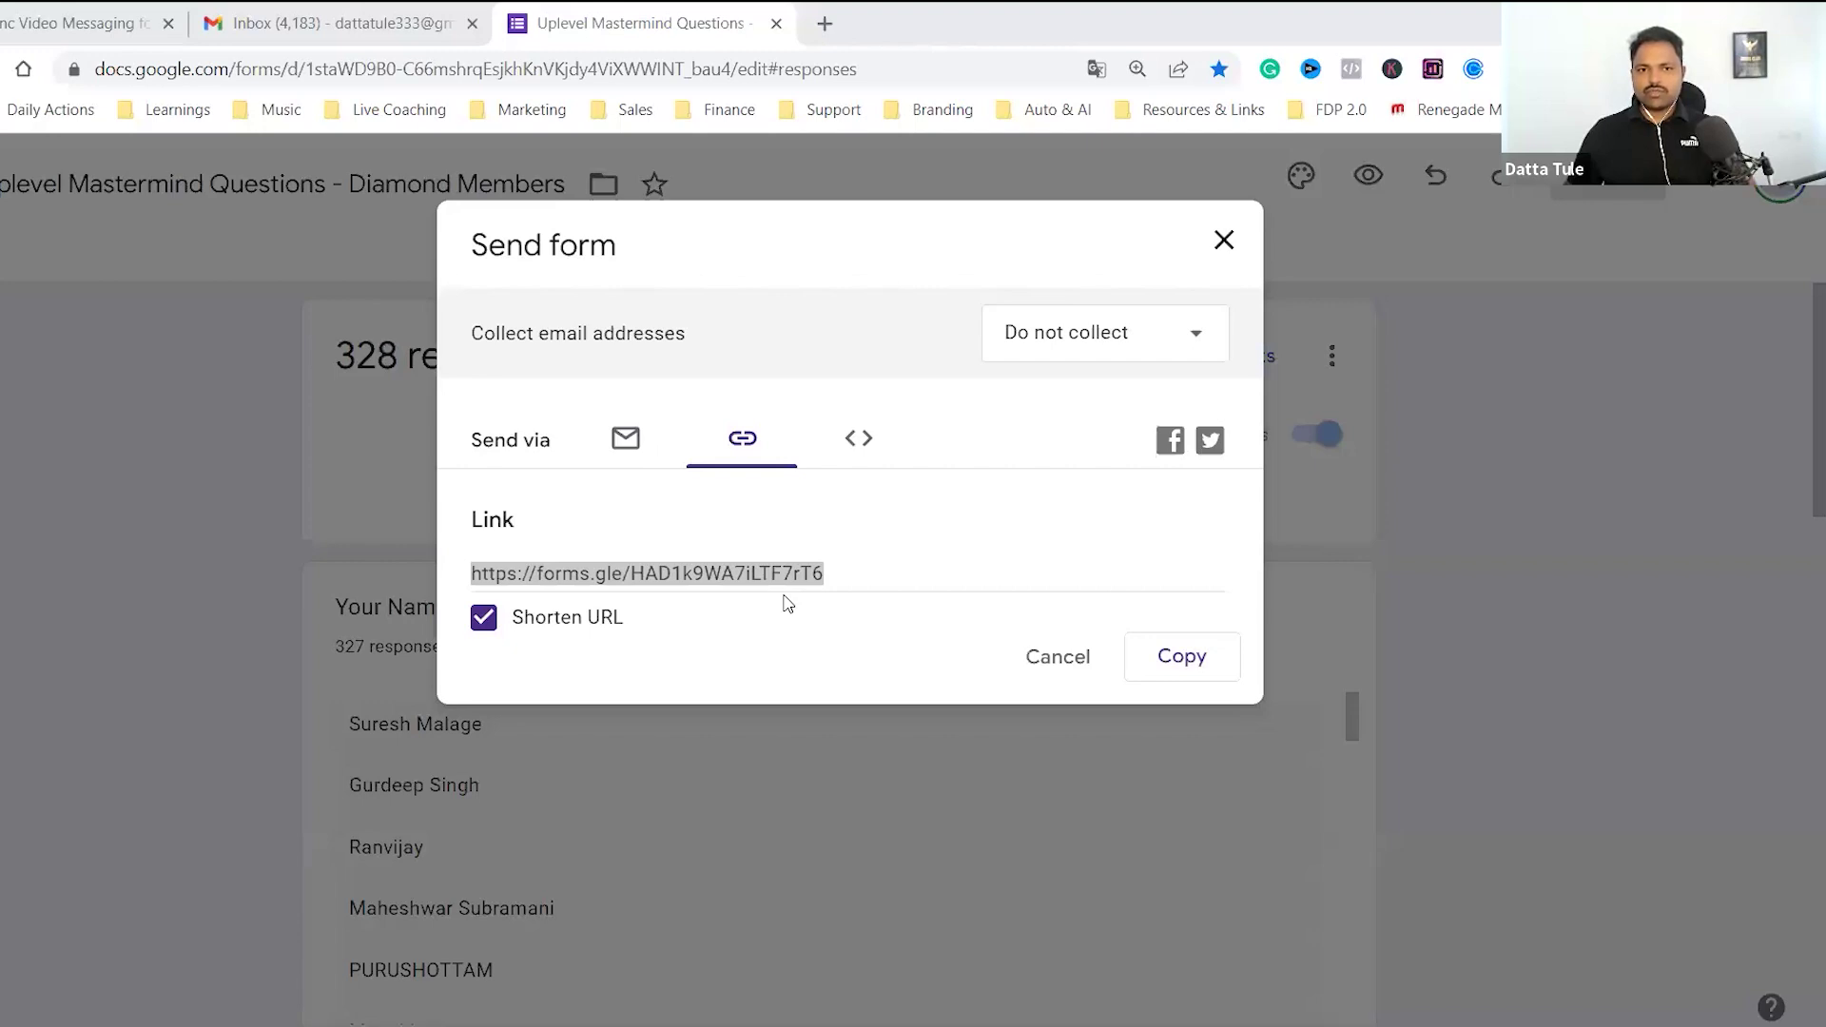
{"action": "left_click", "coordinate": [825, 24]}
{"action": "type", "text": "op"}
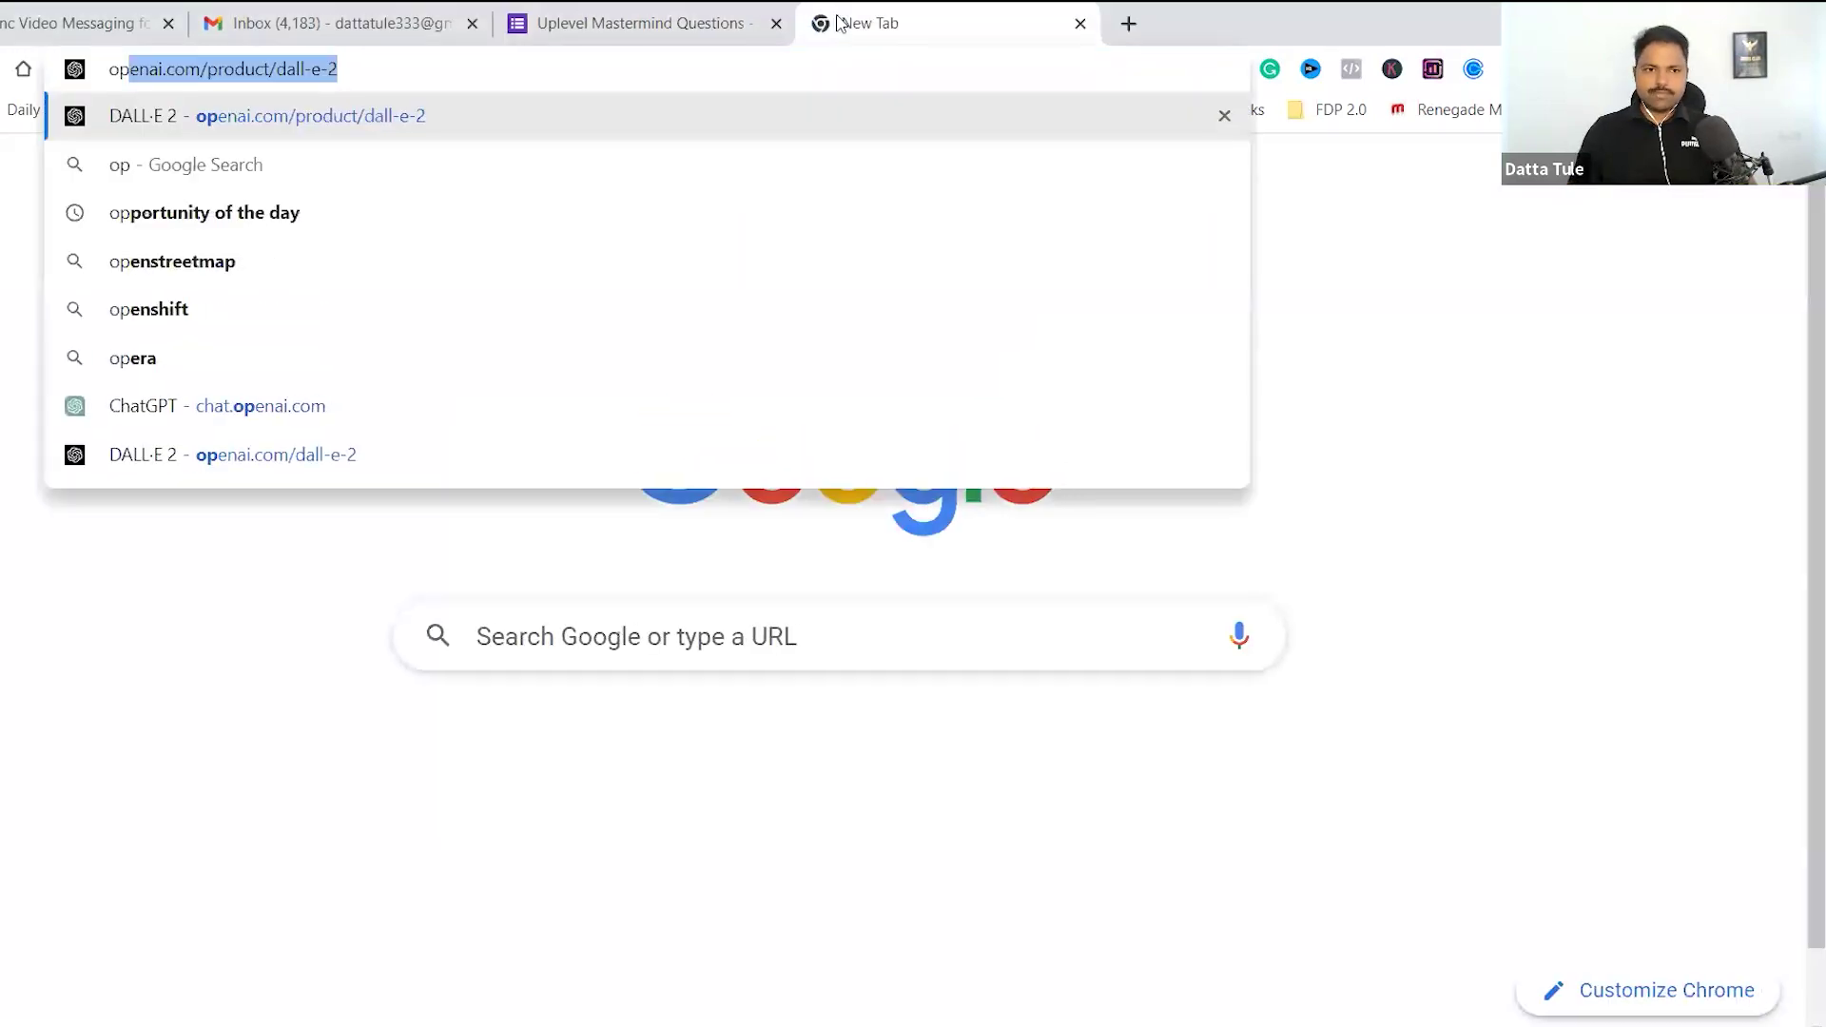
{"action": "key", "text": "Down"}
{"action": "key", "text": "Down"}
{"action": "key", "text": "Down"}
{"action": "key", "text": "Down"}
{"action": "key", "text": "Down"}
{"action": "key", "text": "Down"}
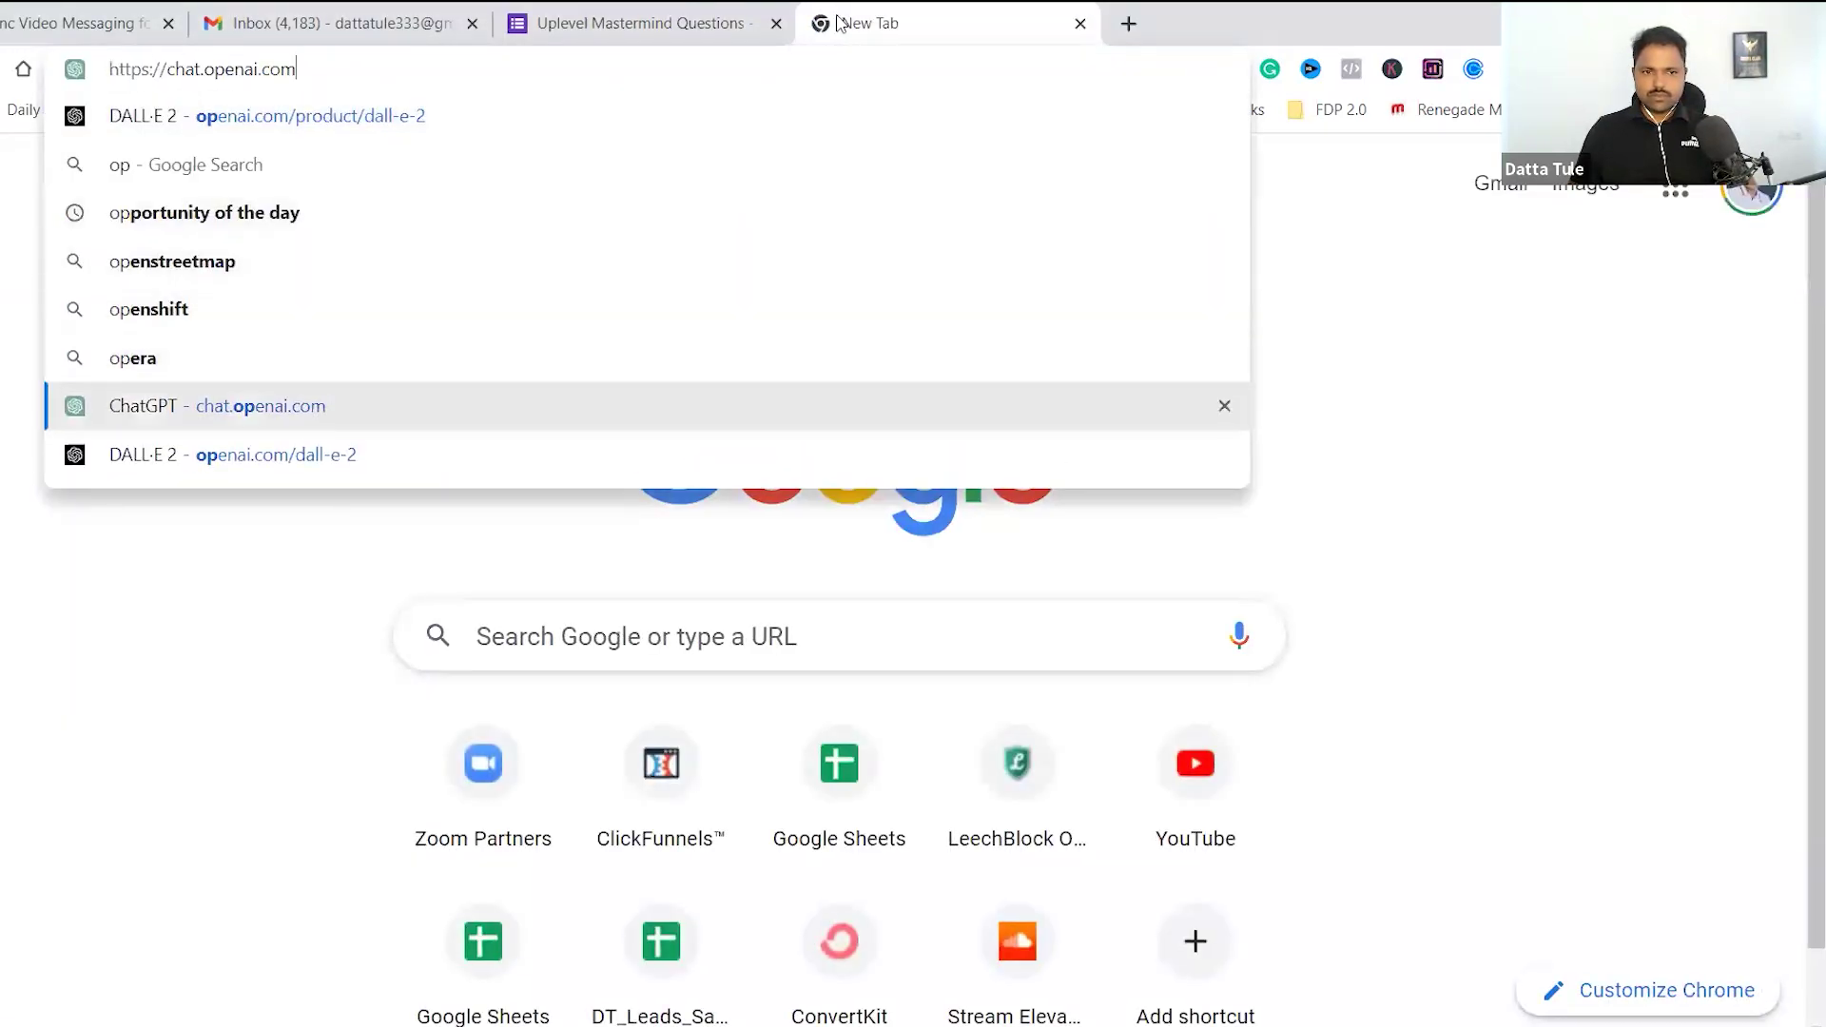
{"action": "key", "text": "Return"}
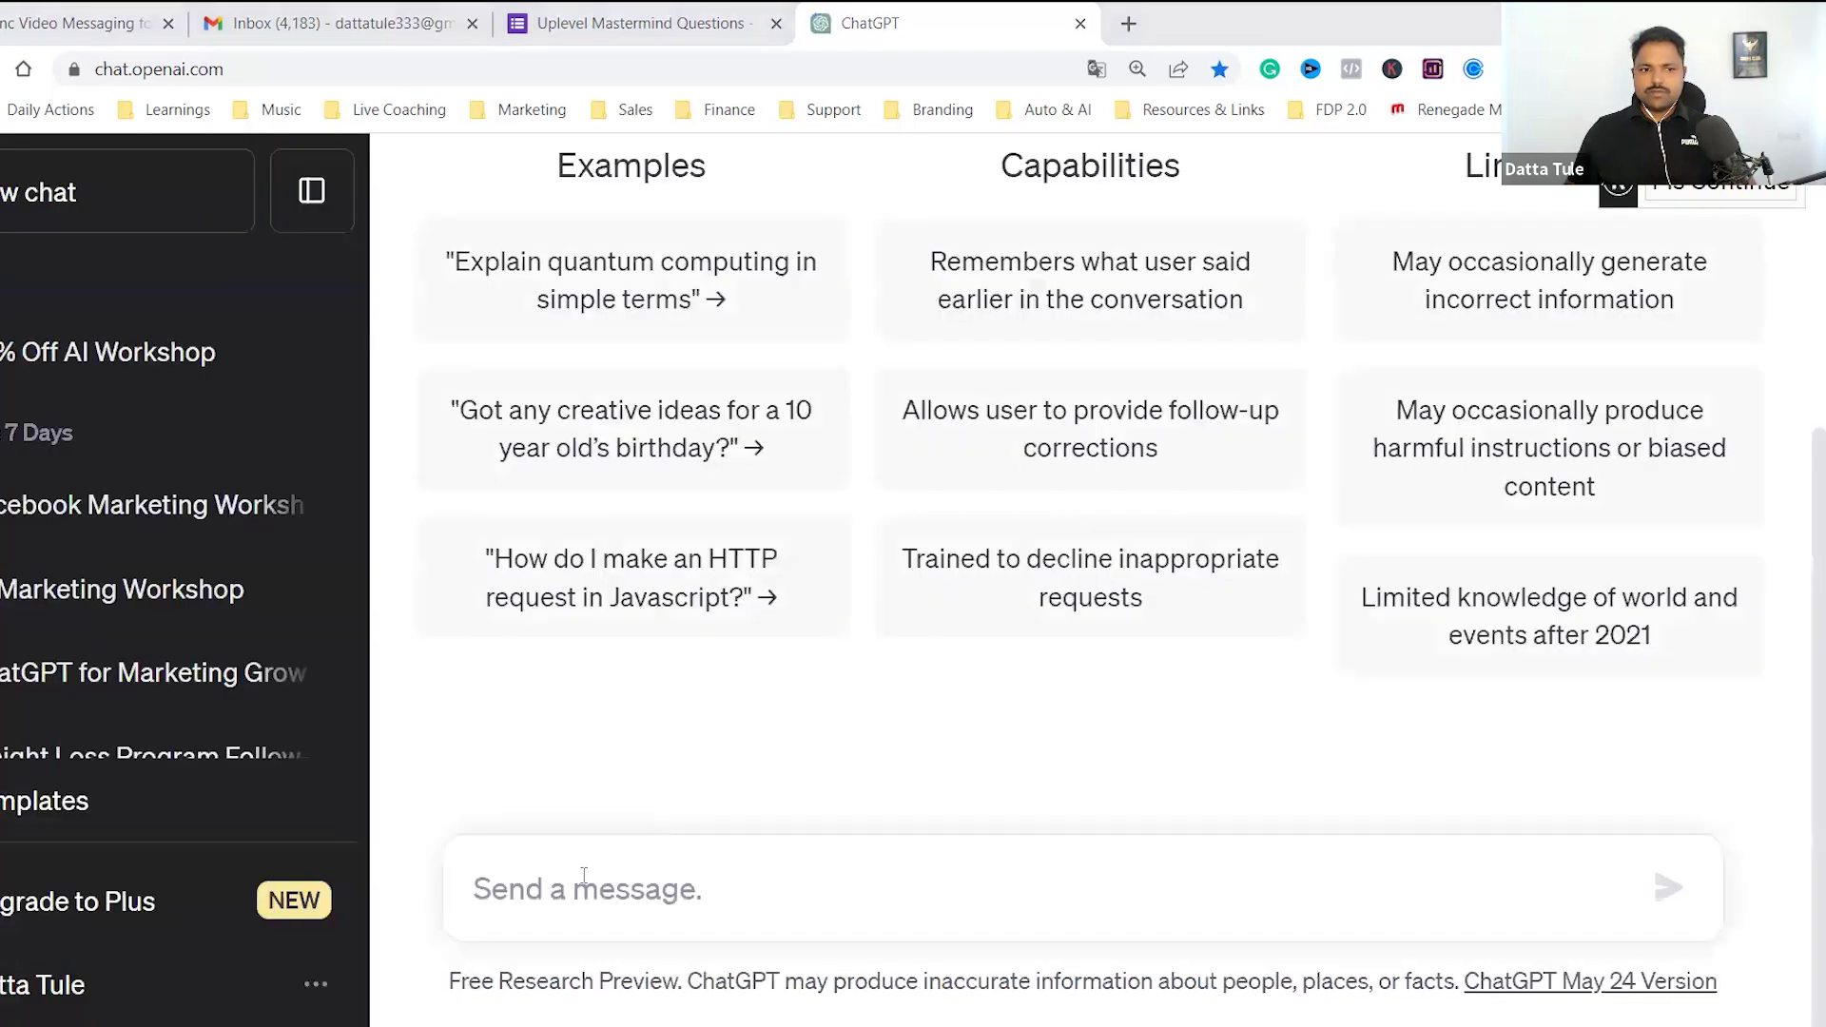
Step: Write a prompt asking for 5 hooks for Facebook ad banners and videos to promote products
{"action": "left_click", "coordinate": [594, 888]}
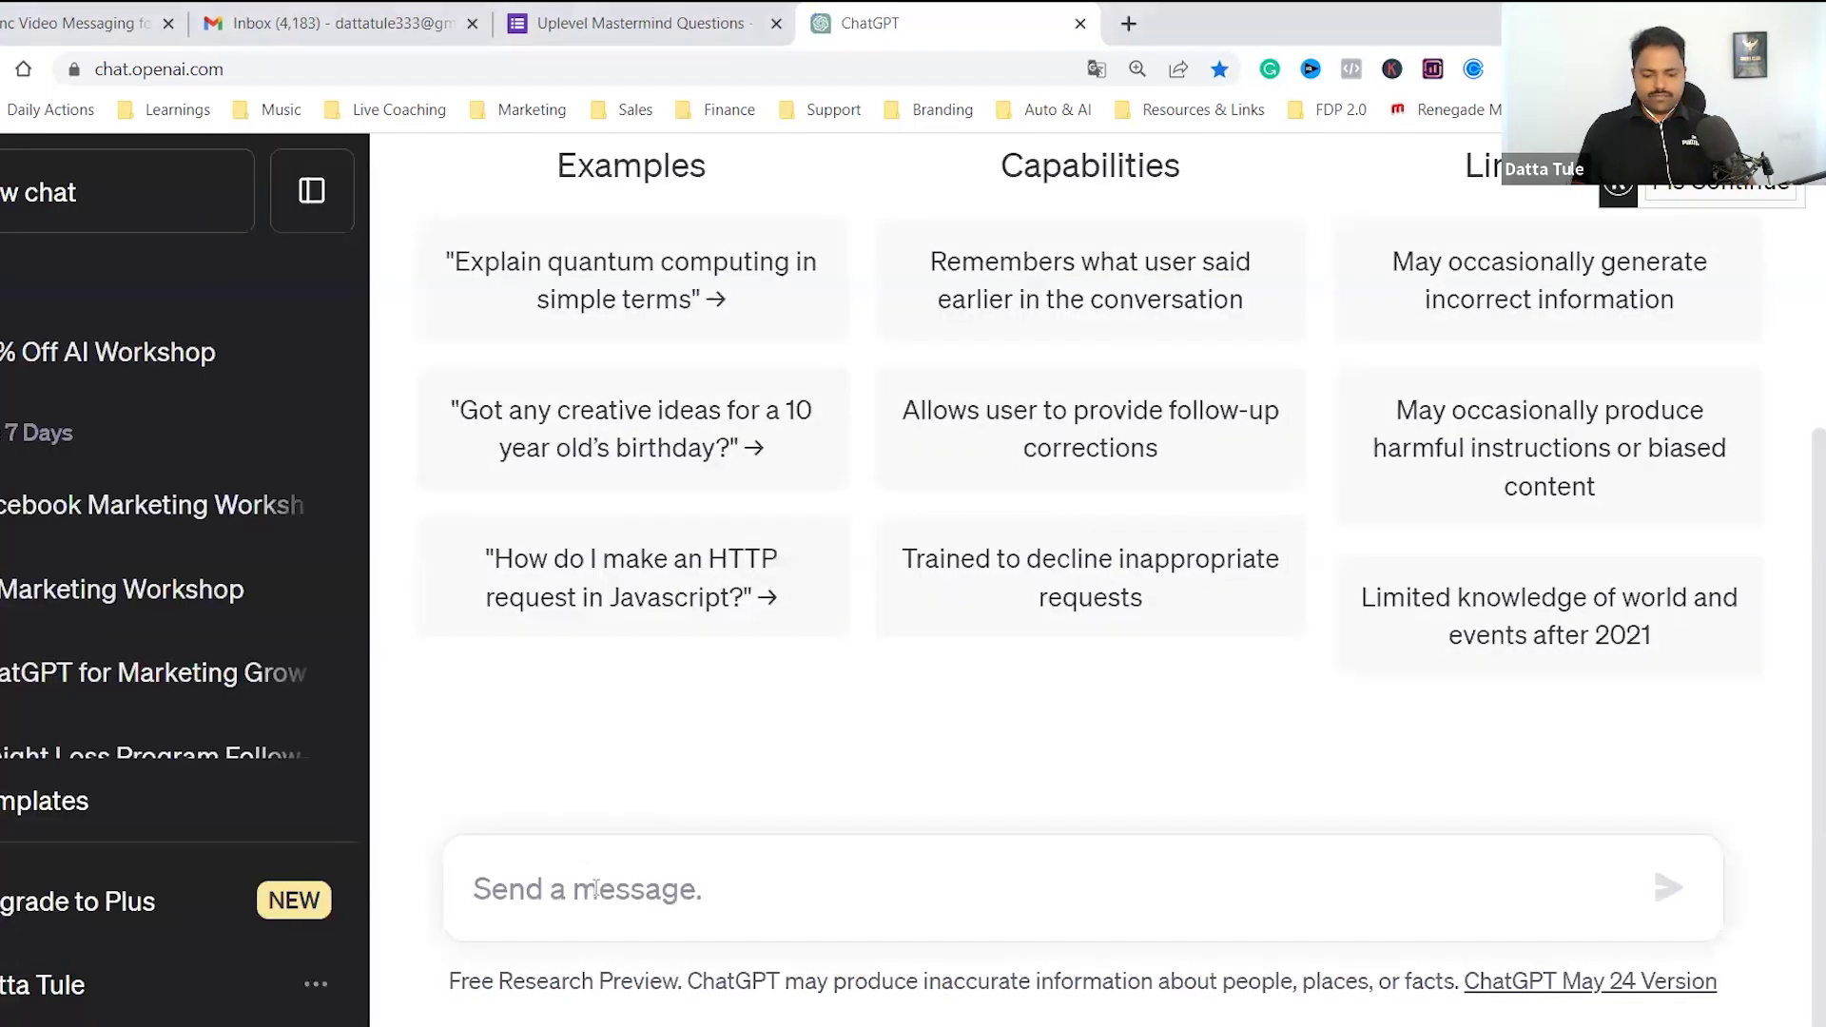
{"action": "type", "text": "wi"}
{"action": "type", "text": "itr"}
{"action": "key", "text": "BackSpace"}
{"action": "type", "text": "e "}
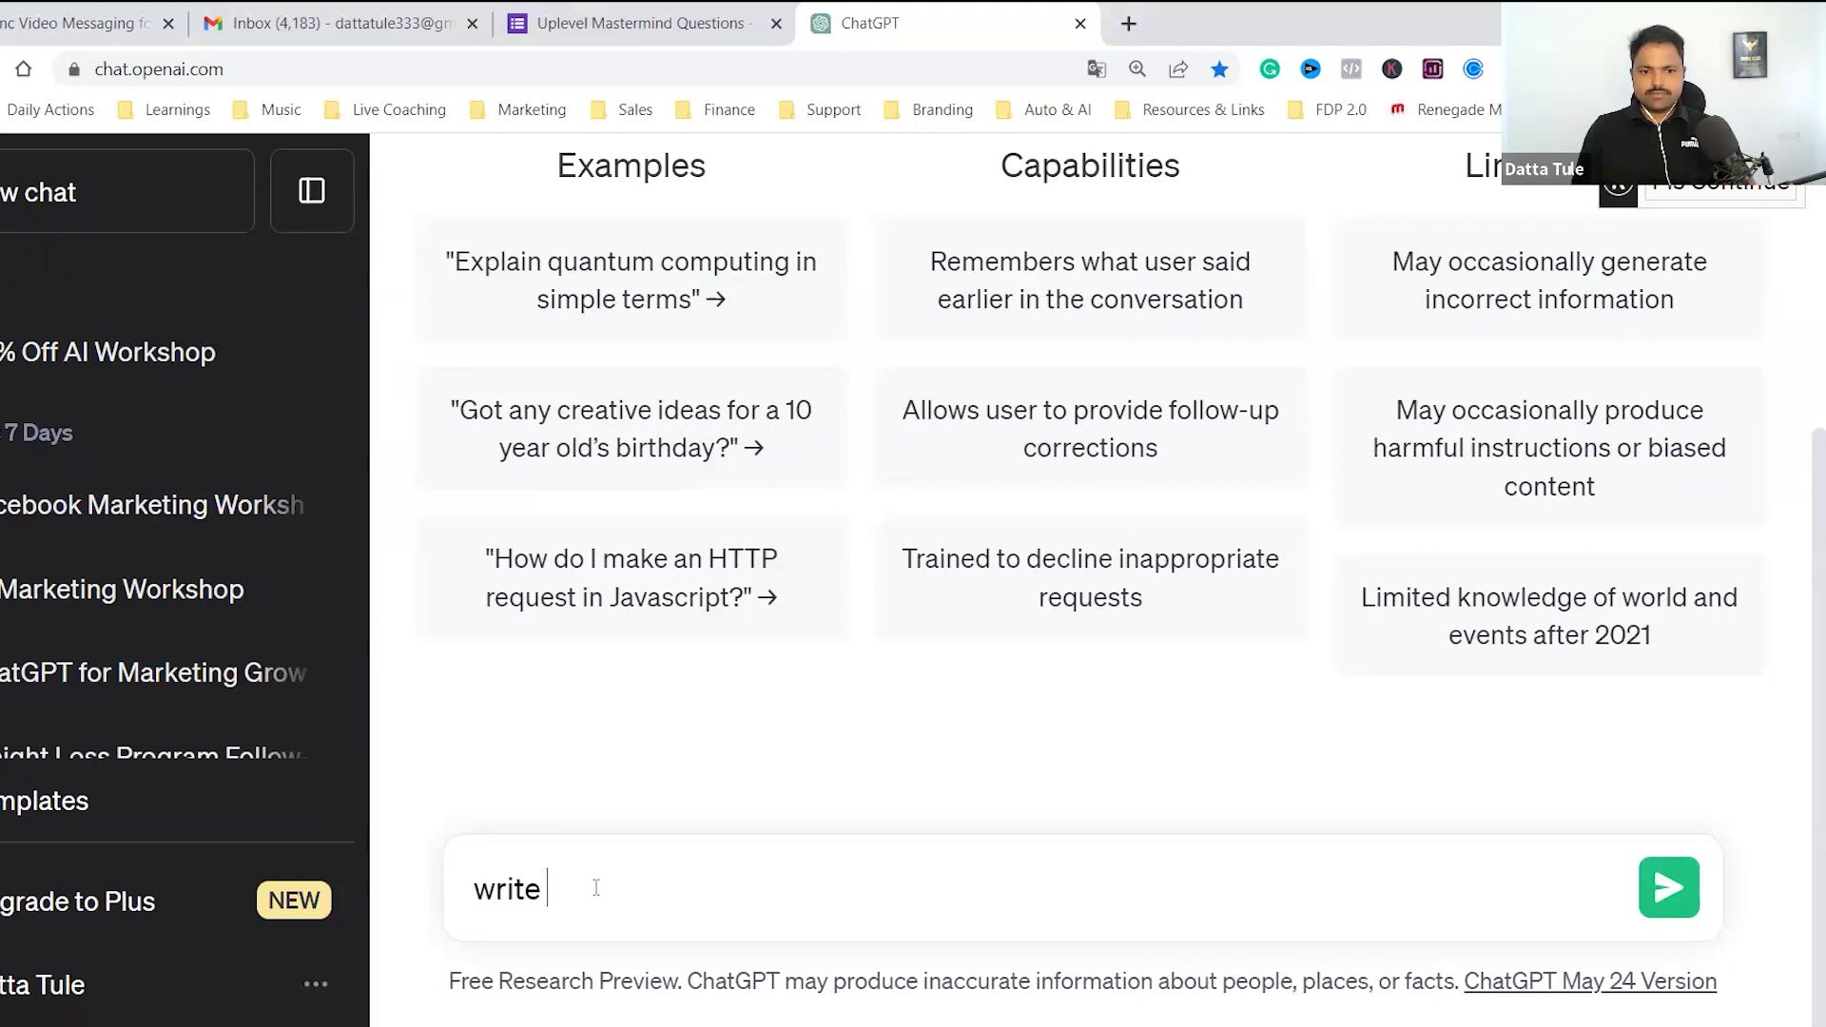
{"action": "type", "text": "5"}
{"action": "key", "text": "BackSpace"}
{"action": "type", "text": "5 hooks to promote"}
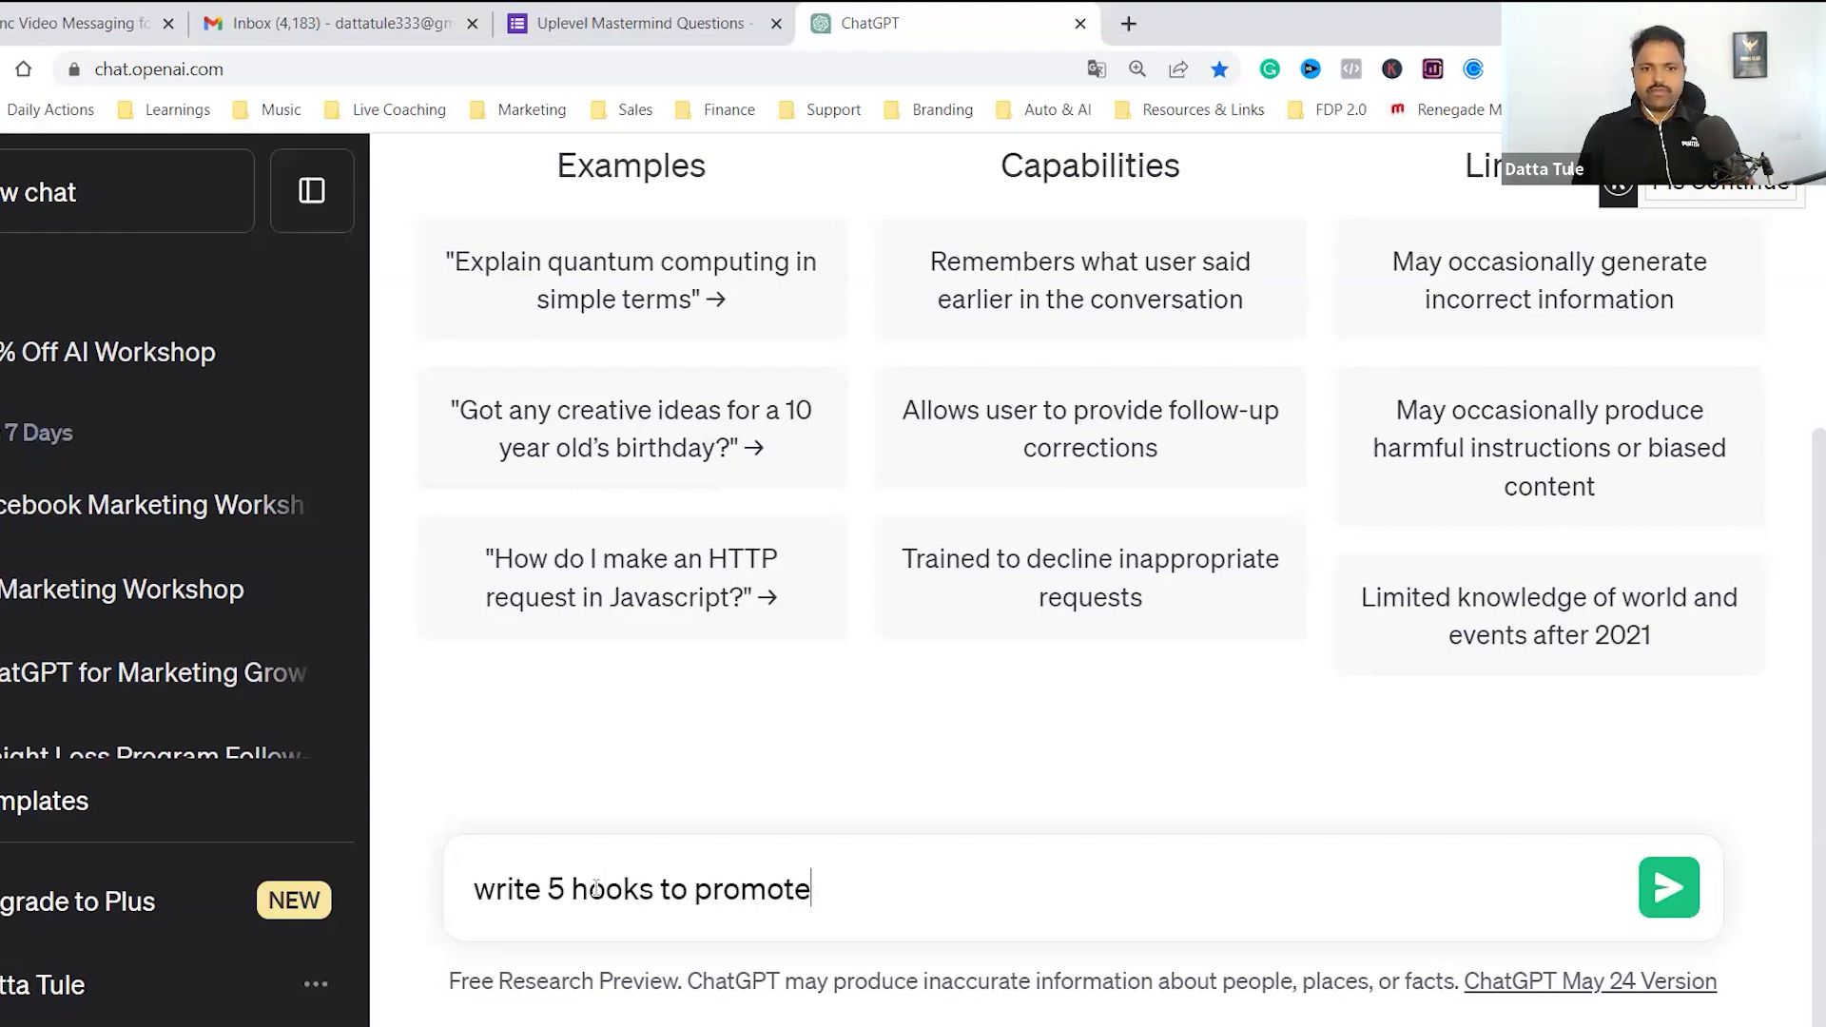
{"action": "key", "text": "BackSpace"}
{"action": "key", "text": "BackSpace"}
{"action": "key", "text": "BackSpace"}
{"action": "key", "text": "BackSpace"}
{"action": "key", "text": "BackSpace"}
{"action": "key", "text": "BackSpace"}
{"action": "key", "text": "BackSpace"}
{"action": "key", "text": "BackSpace"}
{"action": "key", "text": "BackSpace"}
{"action": "key", "text": "BackSpace"}
{"action": "type", "text": "for facebook ad s Banner"}
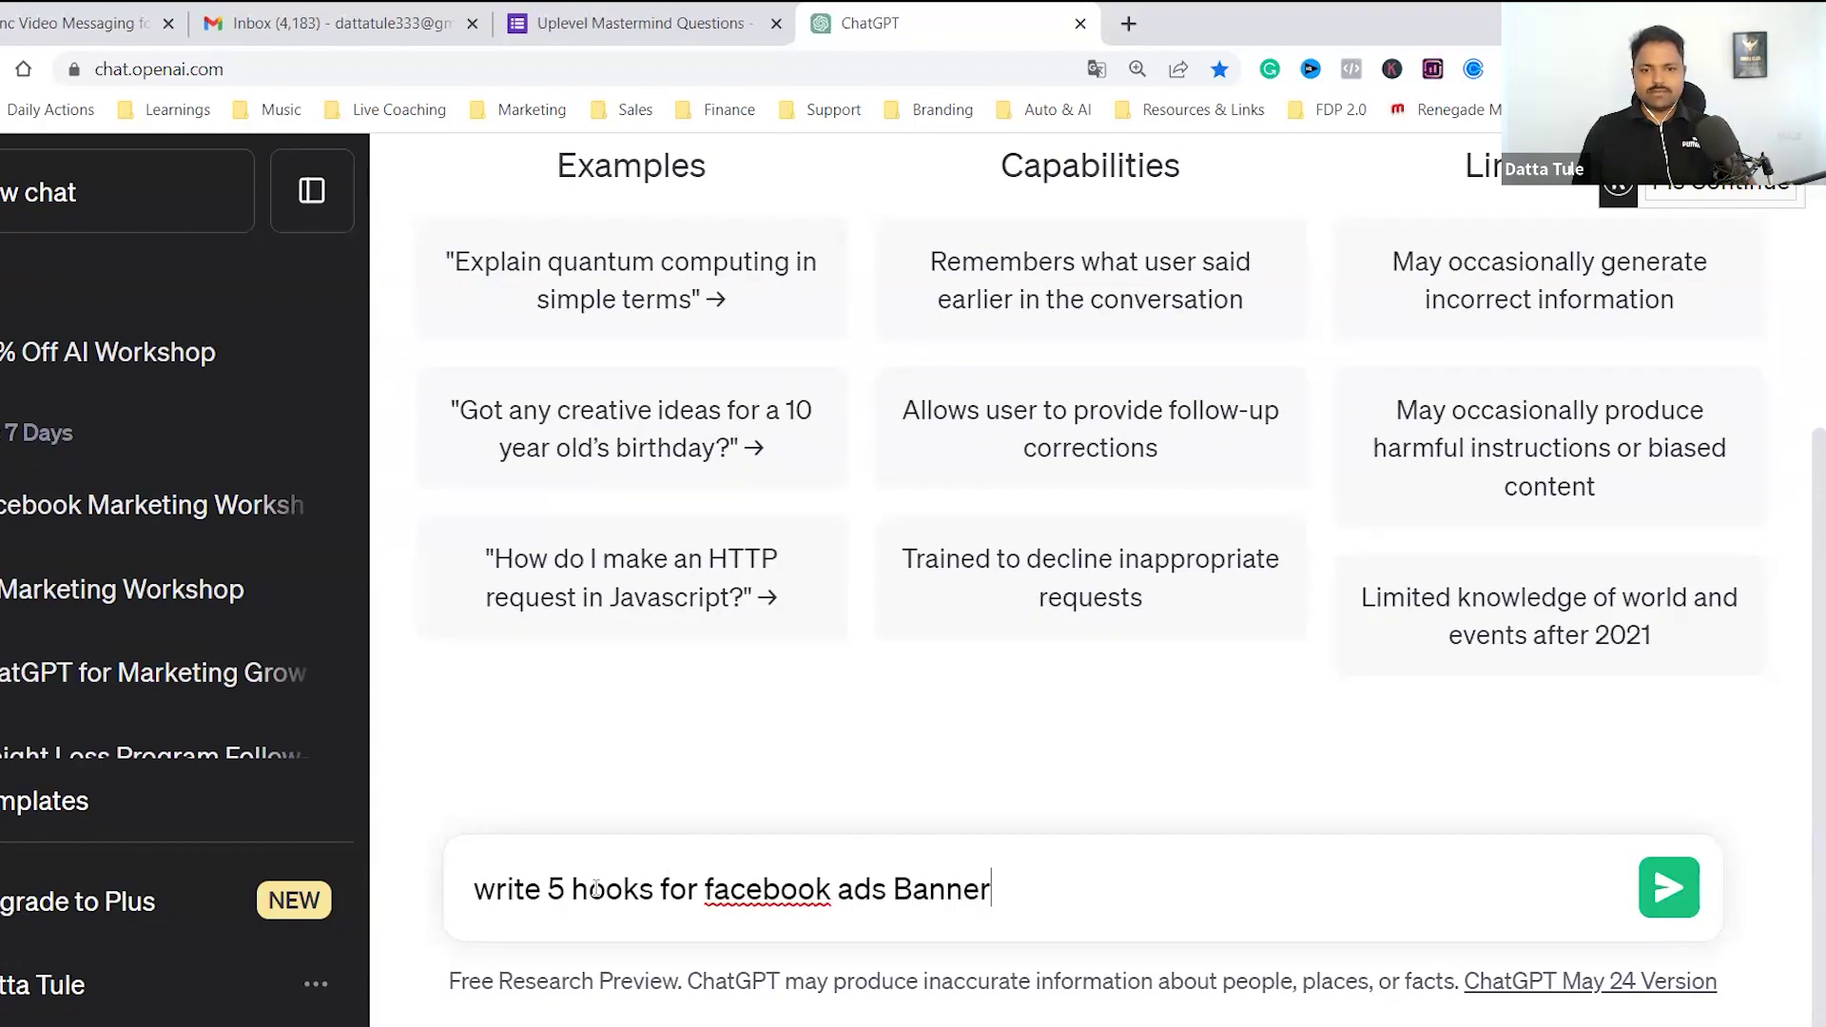
{"action": "type", "text": "s and Videos "}
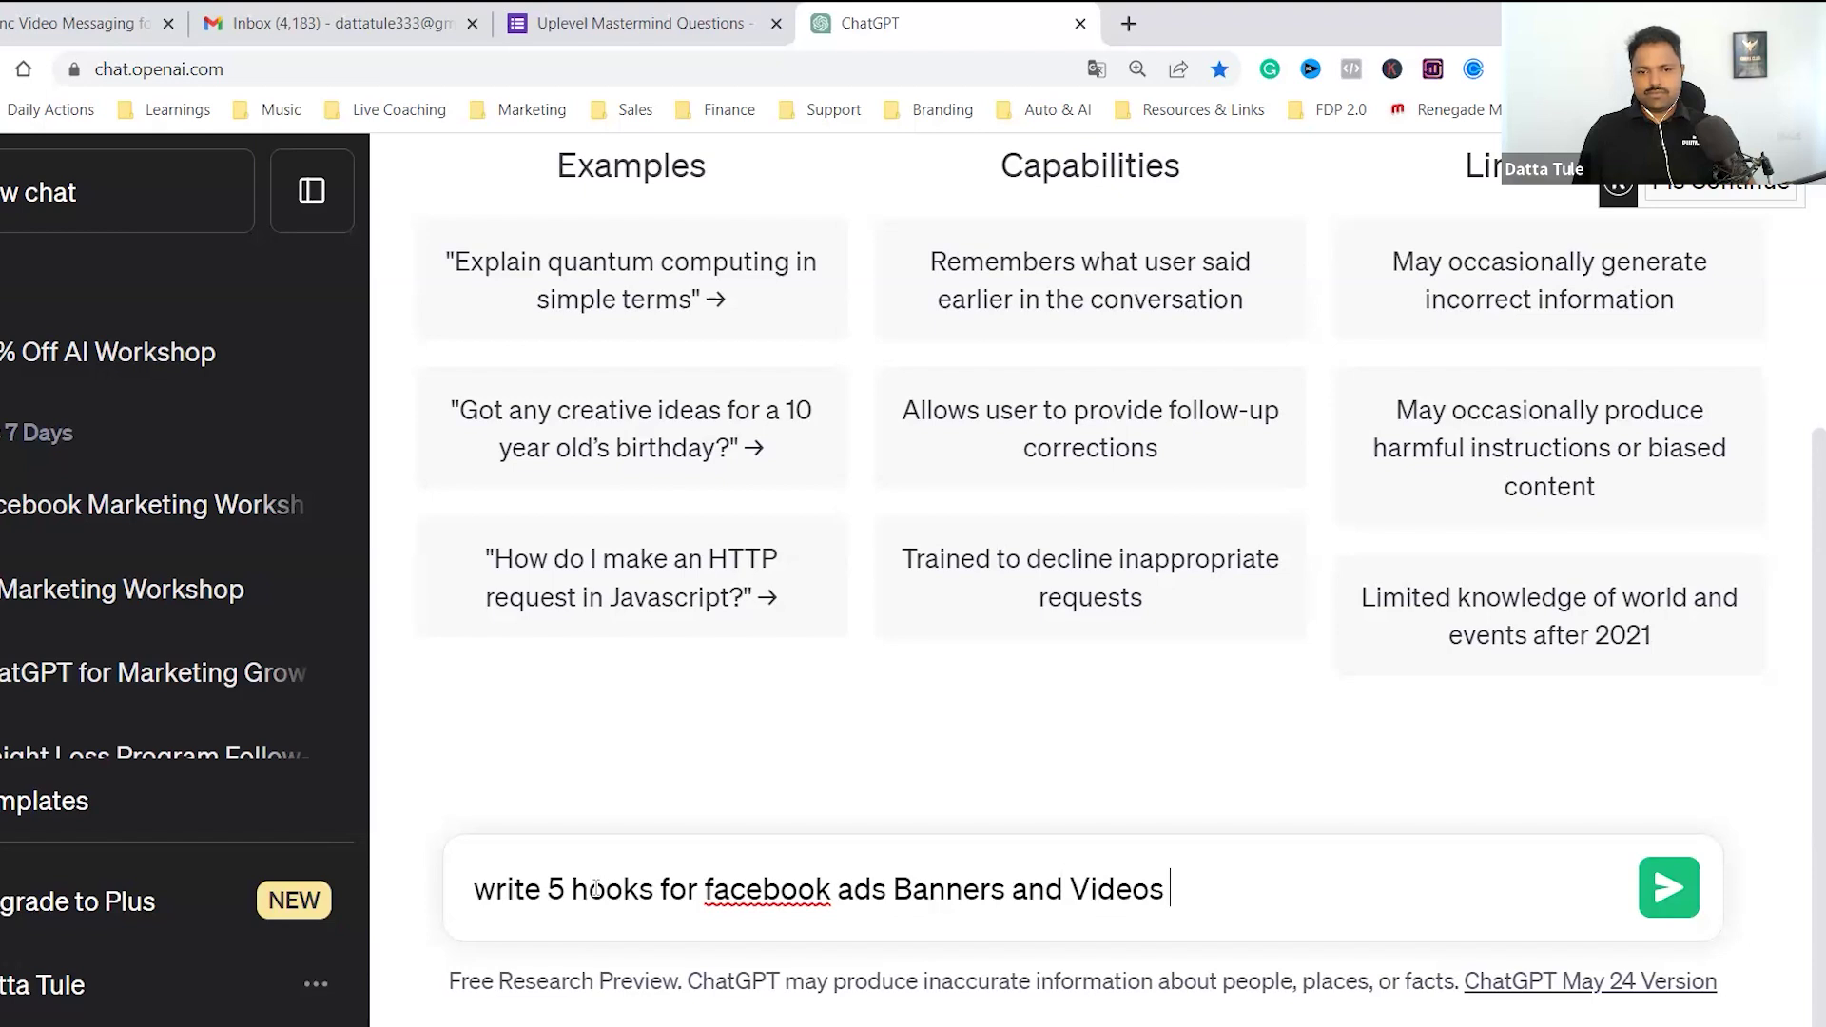
{"action": "type", "text": "to prmot"}
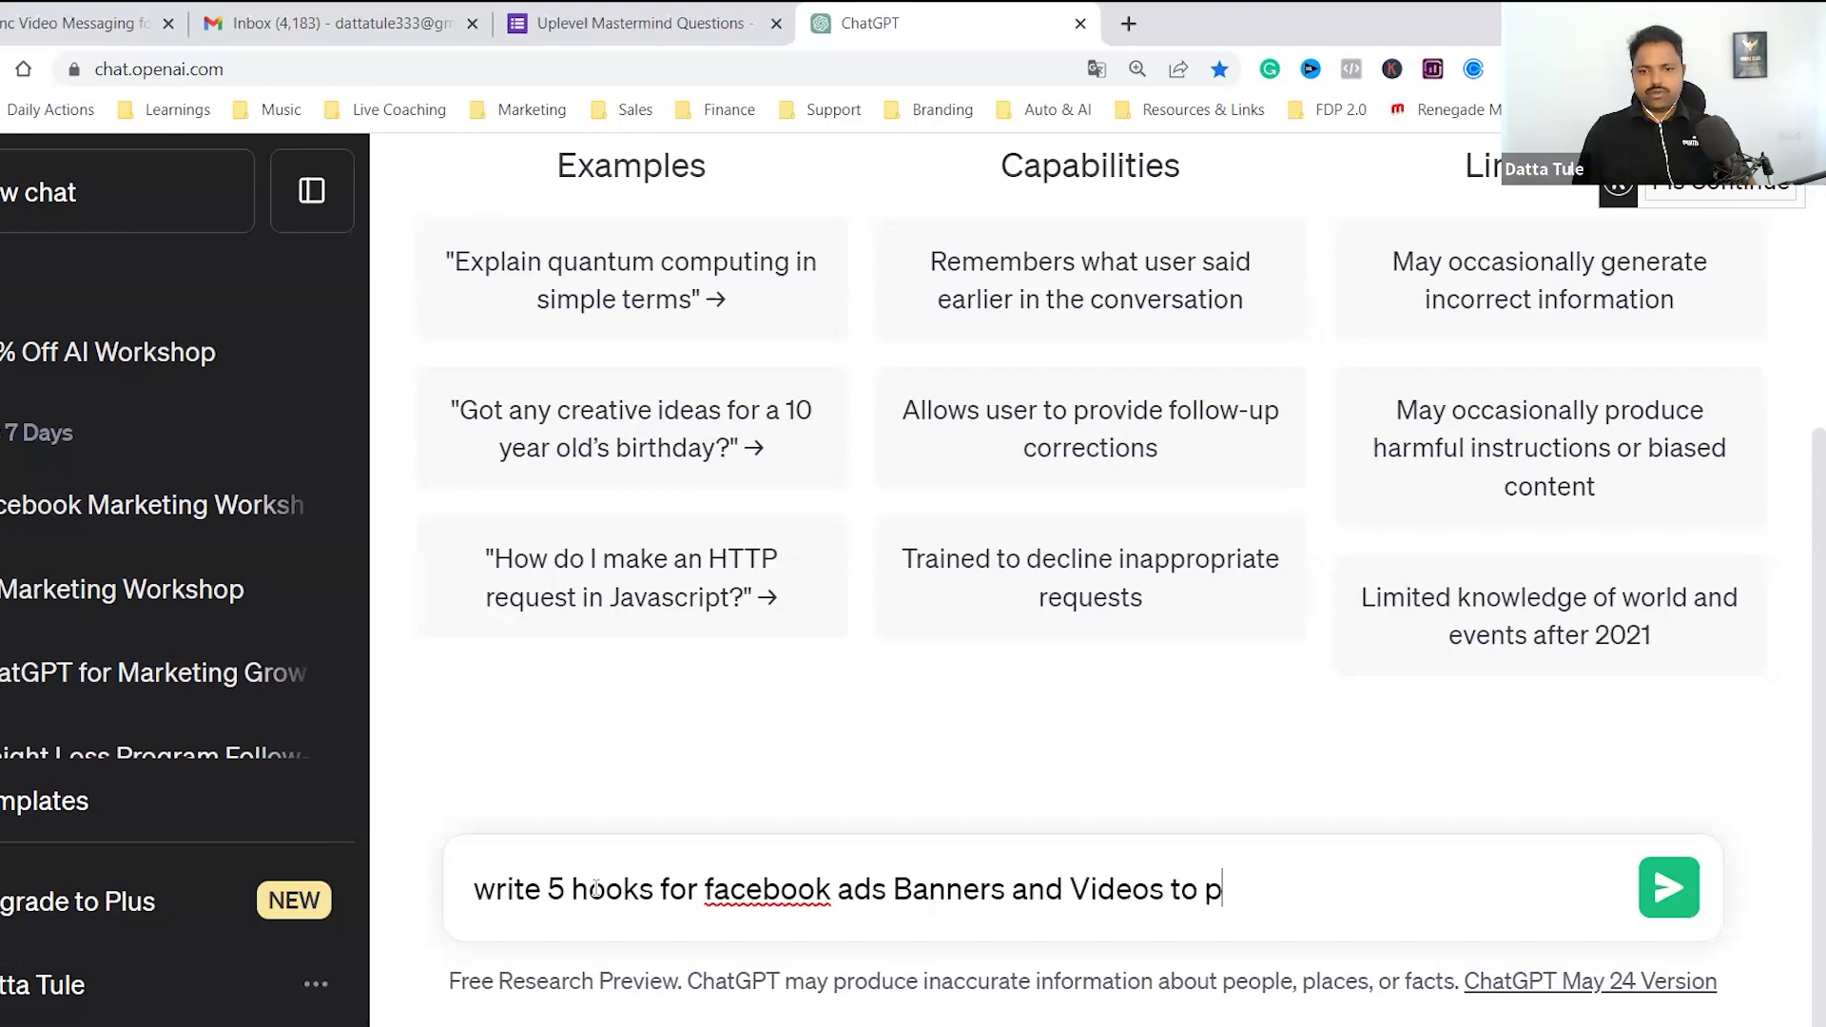
{"action": "key", "text": "BackSpace"}
{"action": "key", "text": "BackSpace"}
{"action": "key", "text": "BackSpace"}
{"action": "type", "text": "romote "}
{"action": "type", "text": "pri"}
{"action": "key", "text": "BackSpace"}
{"action": "type", "text": "docu"}
{"action": "key", "text": "BackSpace"}
{"action": "key", "text": "BackSpace"}
{"action": "key", "text": "BackSpace"}
{"action": "key", "text": "BackSpace"}
{"action": "type", "text": "odcu"}
{"action": "key", "text": "BackSpace"}
{"action": "key", "text": "BackSpace"}
{"action": "type", "text": "uc"}
{"action": "key", "text": "BackSpace"}
{"action": "type", "text": "t"}
{"action": "key", "text": "BackSpace"}
{"action": "type", "text": "t"}
{"action": "key", "text": "BackSpace"}
{"action": "type", "text": "cts f"}
{"action": "key", "text": "BackSpace"}
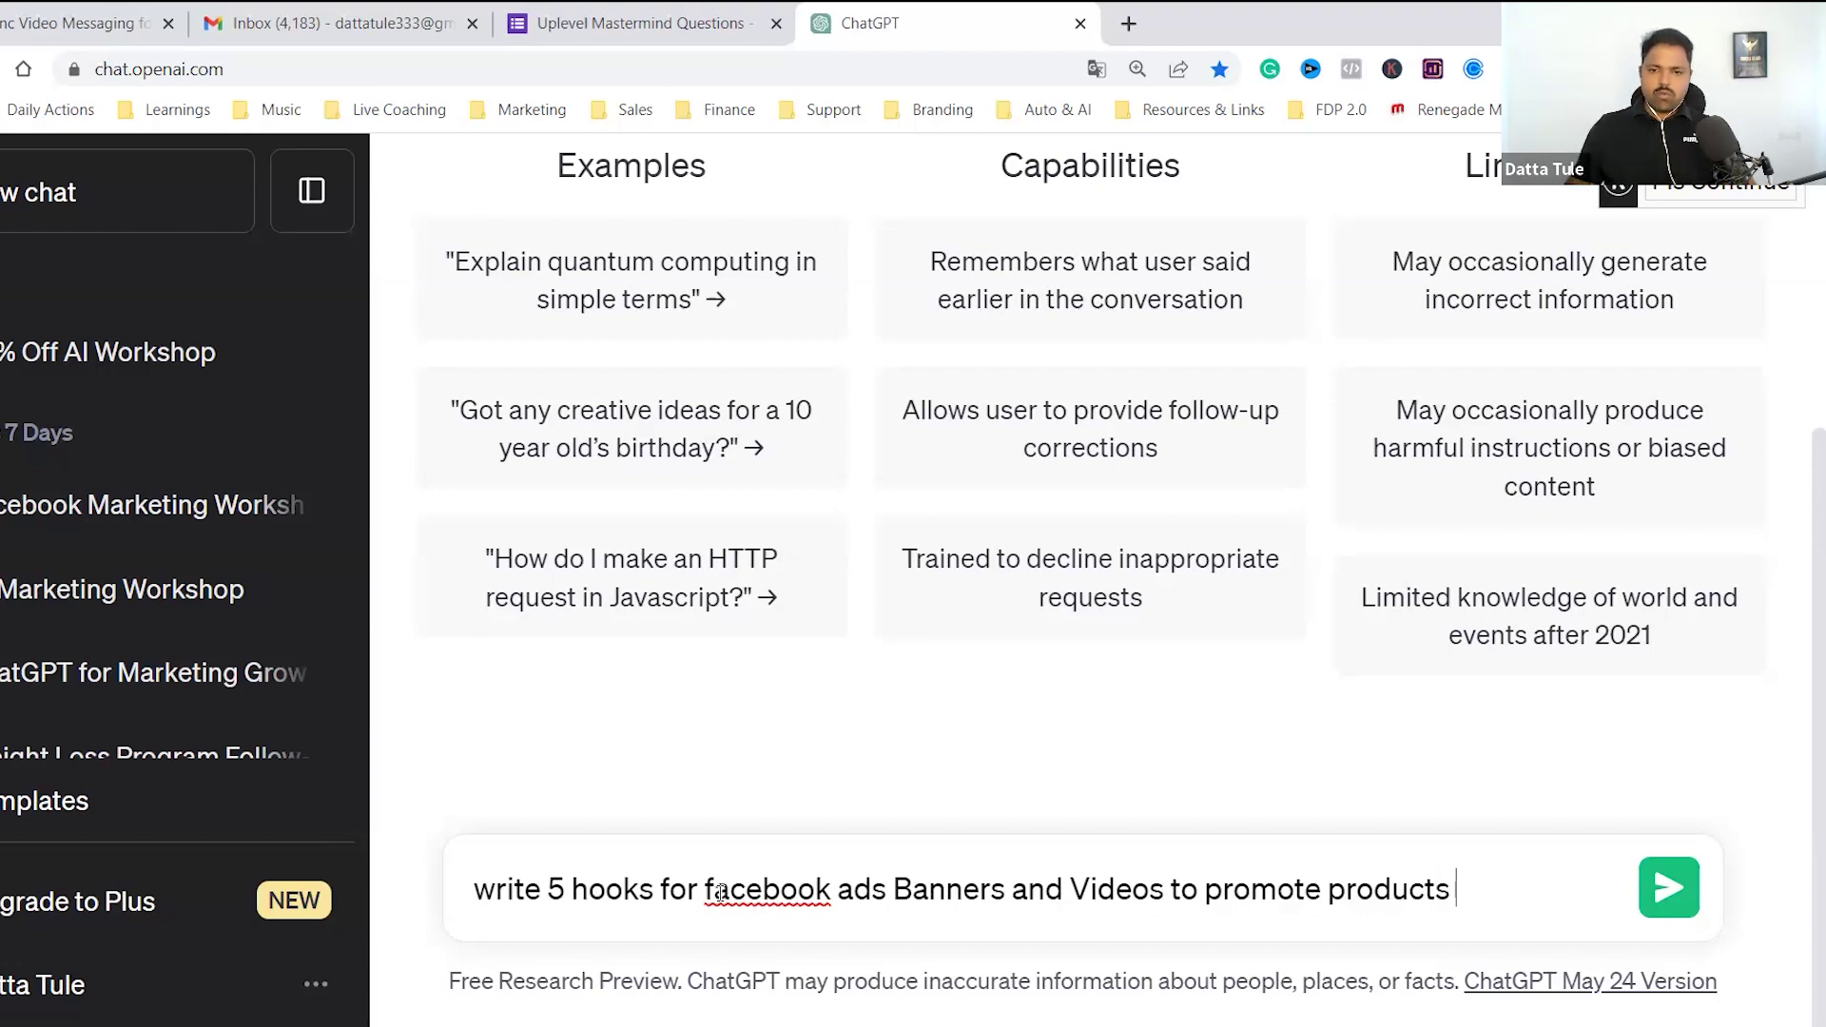
{"action": "key", "text": "BackSpace"}
{"action": "key", "text": "BackSpace"}
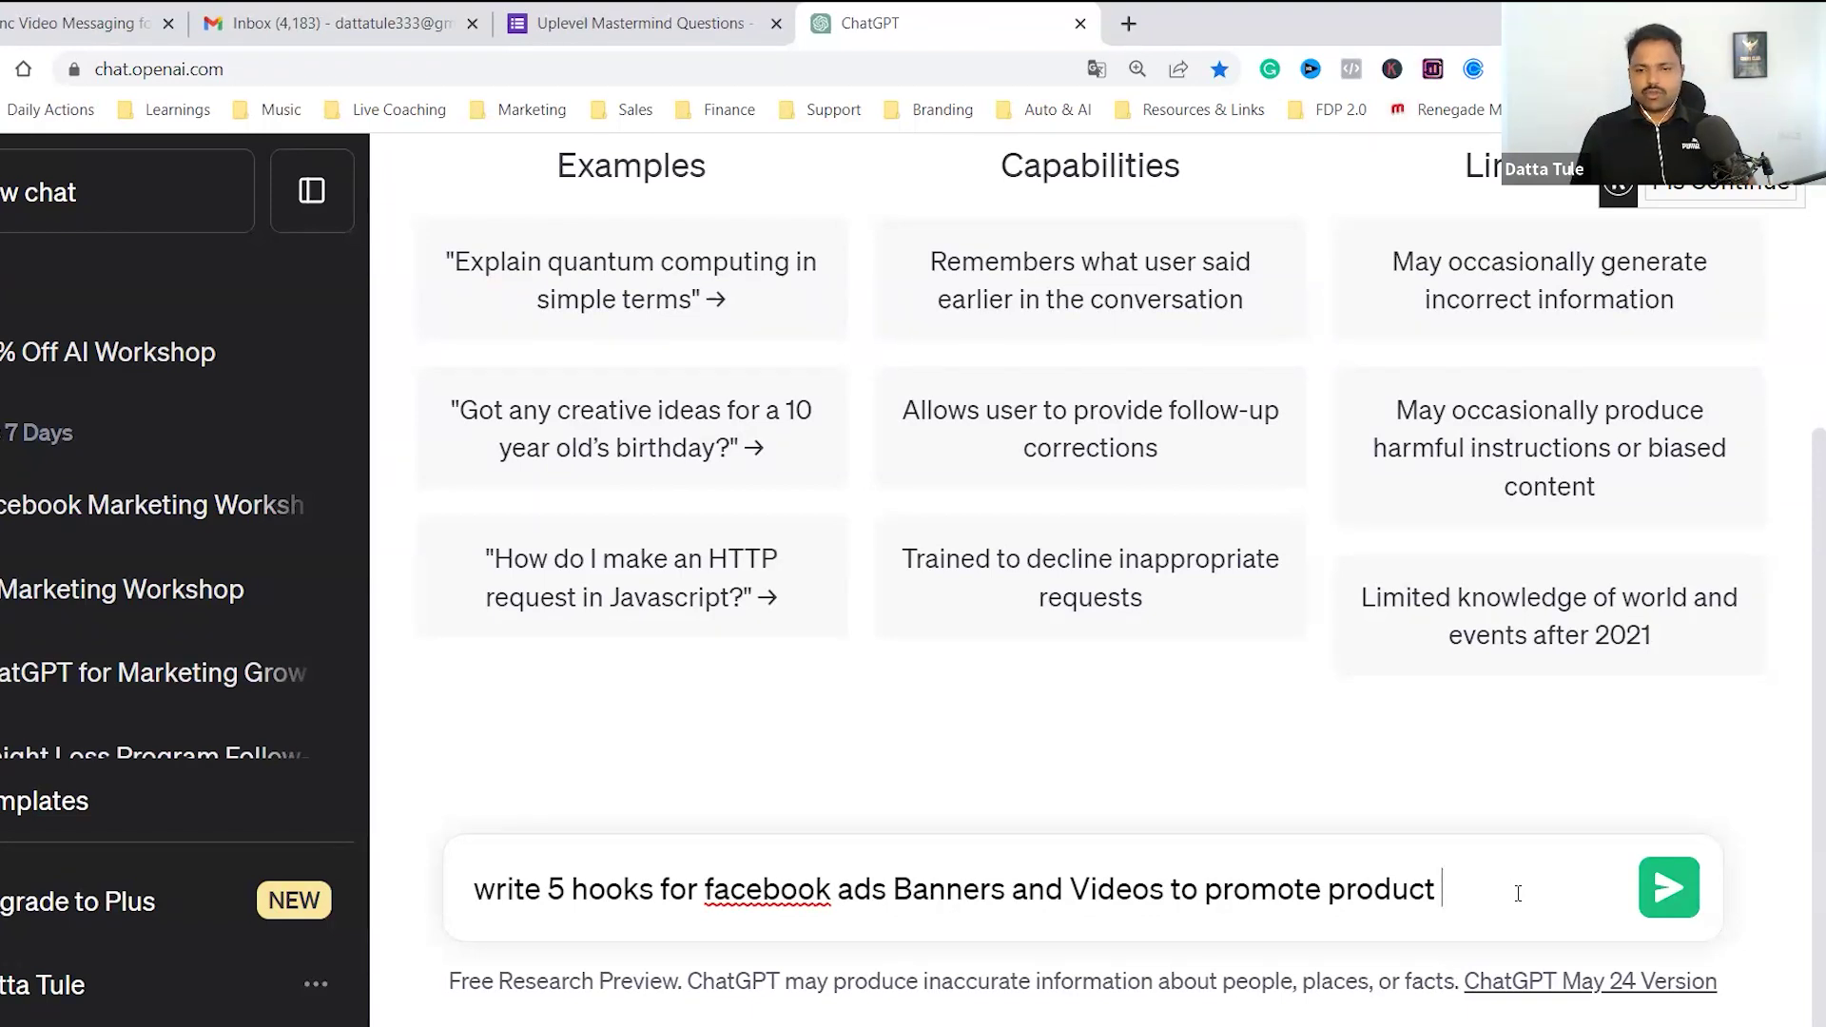
Step: Name Women Kurtis as the product, request an emotional angle, and send the prompt
{"action": "type", "text": "Women Kurti"}
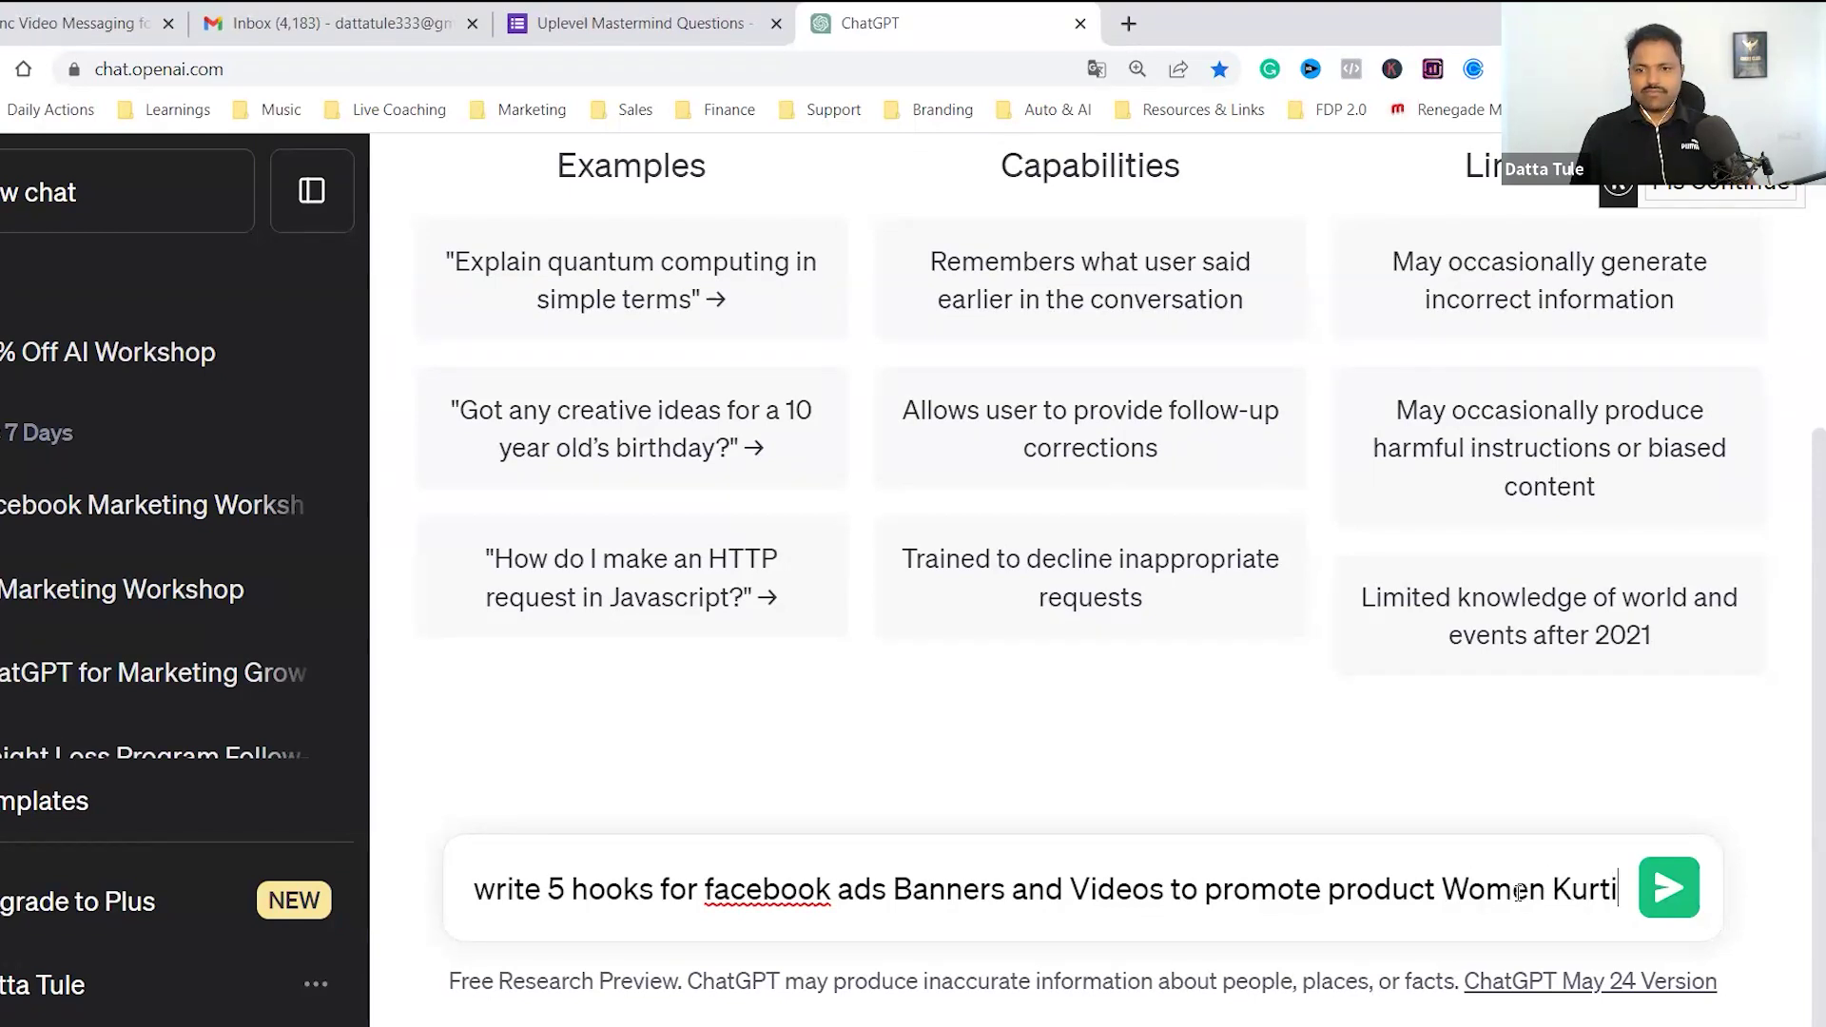
{"action": "type", "text": "s "}
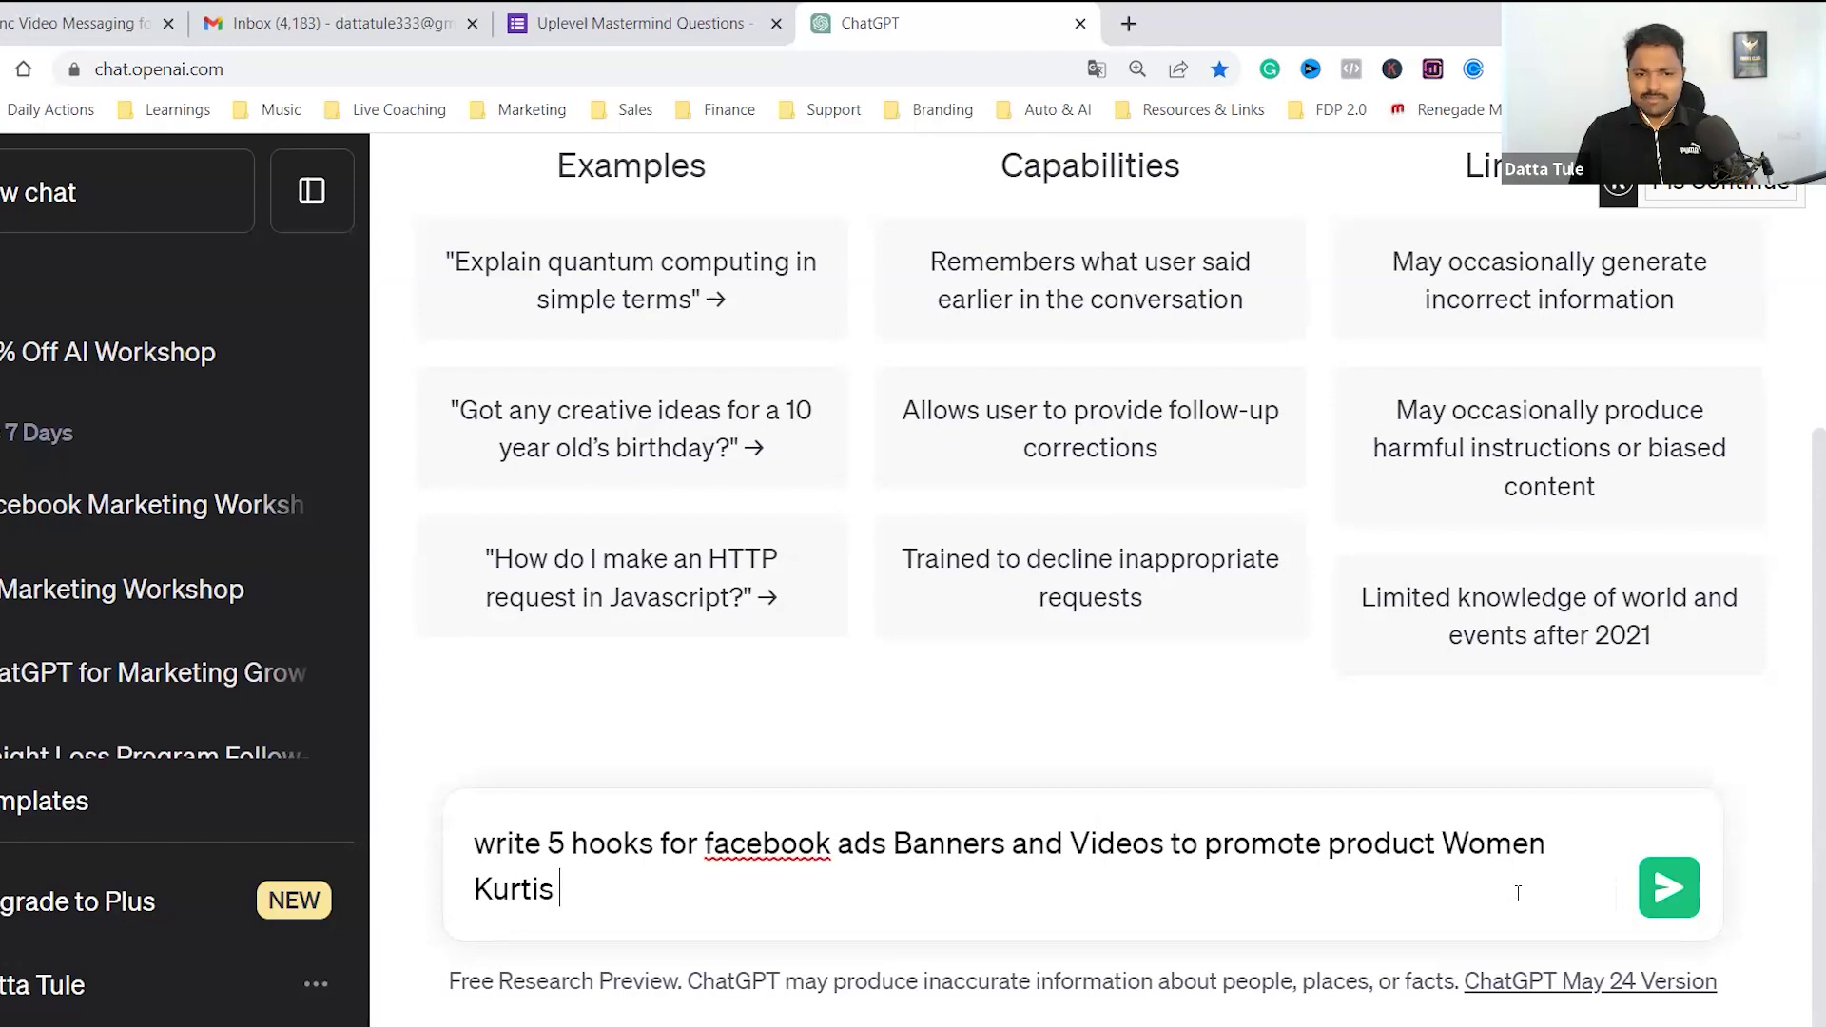
{"action": "type", "text": "which"}
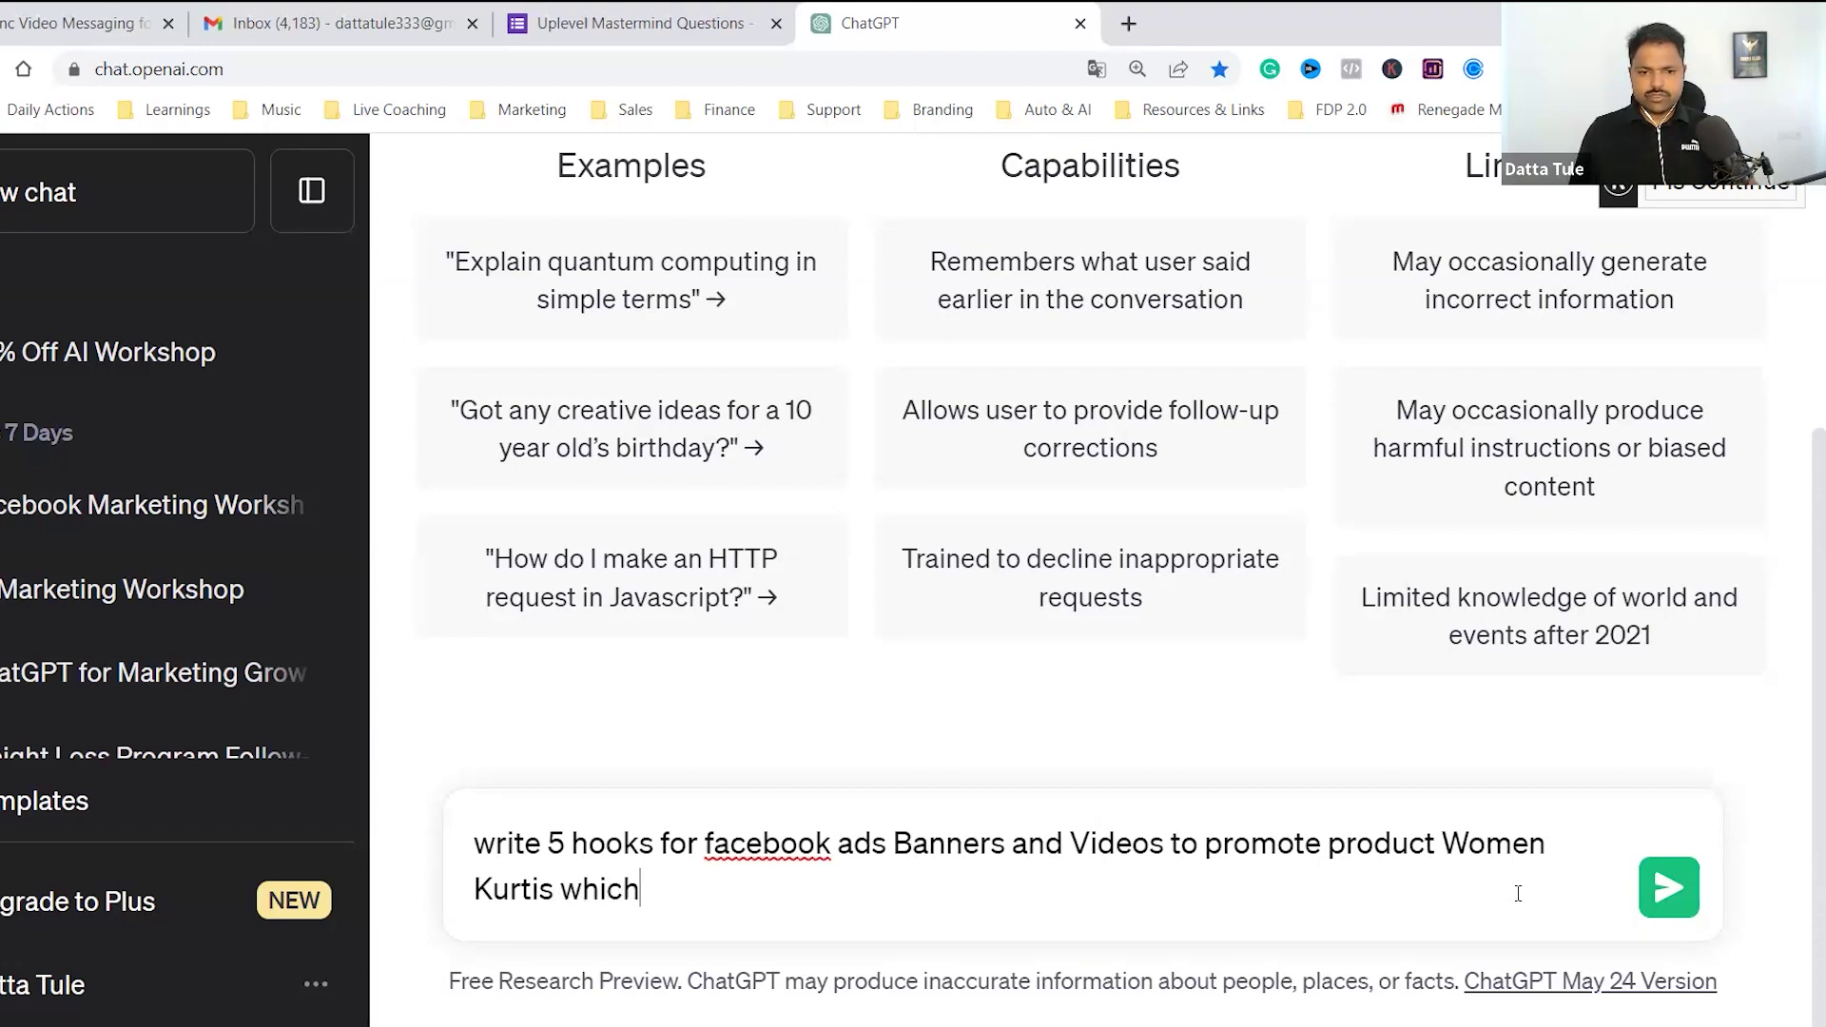
{"action": "key", "text": "BackSpace"}
{"action": "key", "text": "BackSpace"}
{"action": "key", "text": "BackSpace"}
{"action": "key", "text": "BackSpace"}
{"action": "key", "text": "BackSpace"}
{"action": "key", "text": "BackSpace"}
{"action": "key", "text": "BackSpace"}
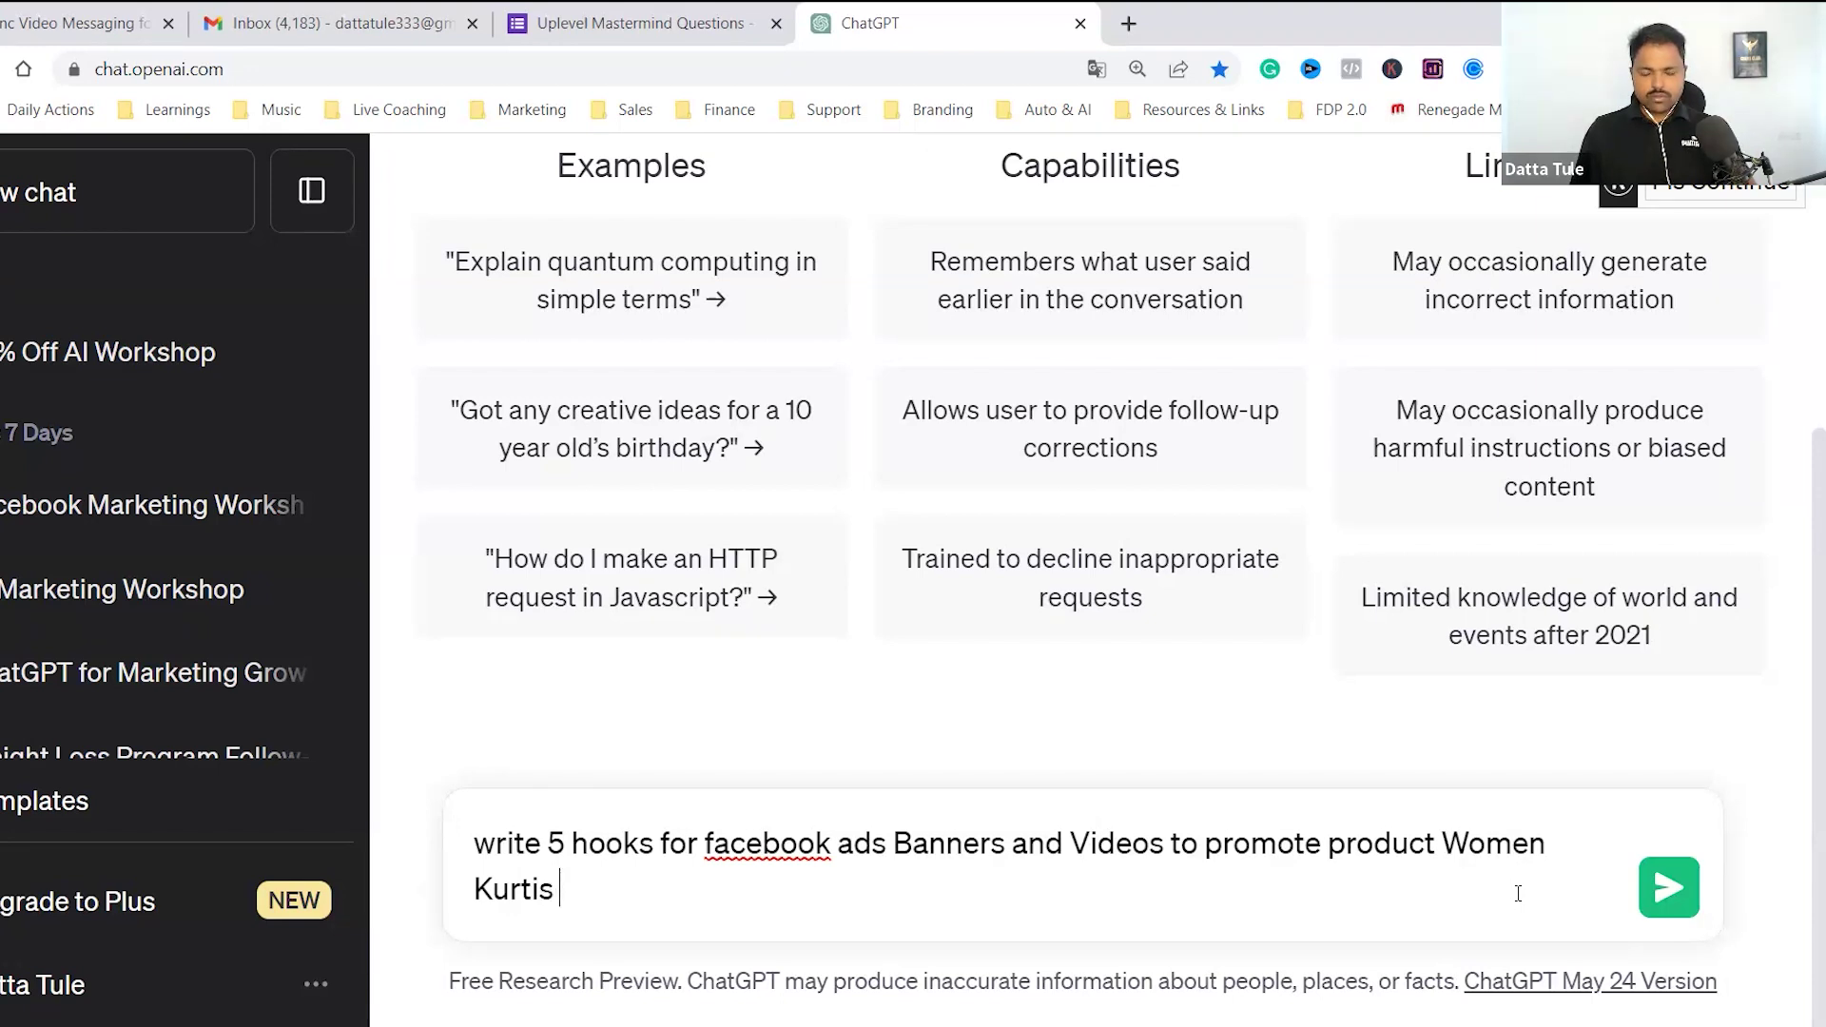
{"action": "type", "text": "an"}
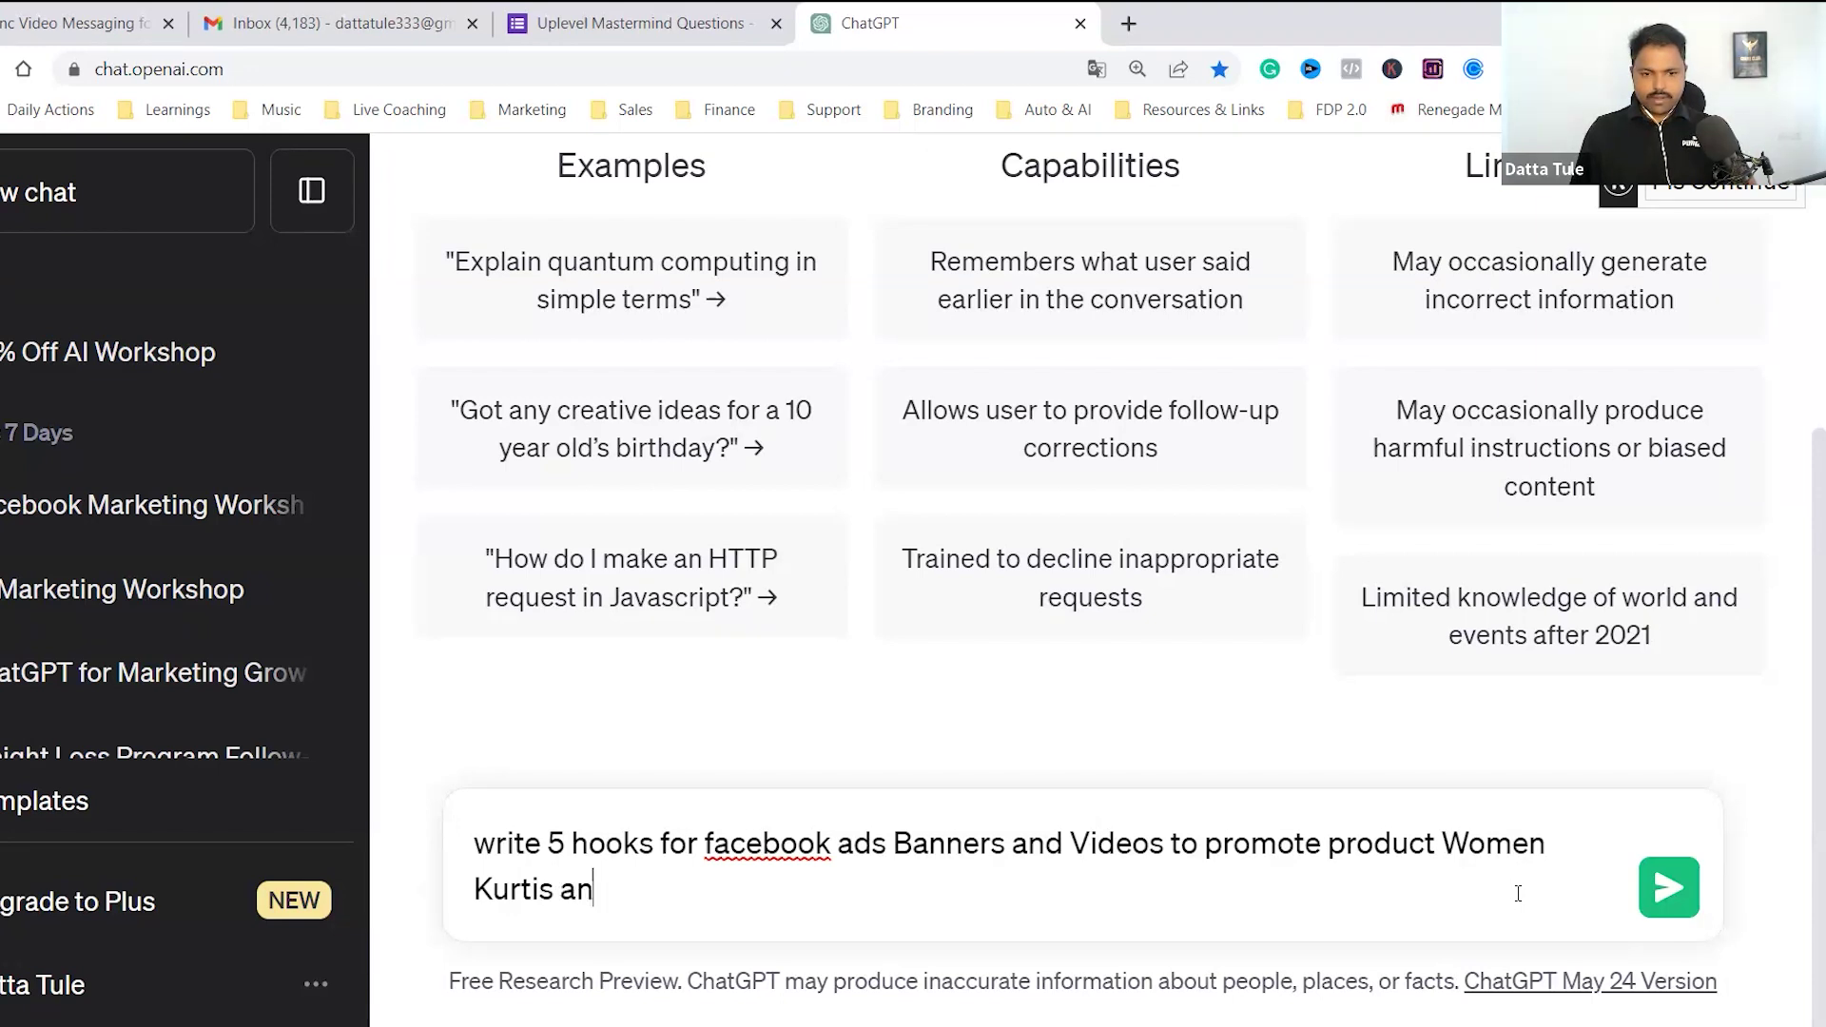
{"action": "type", "text": "d add emotional en"}
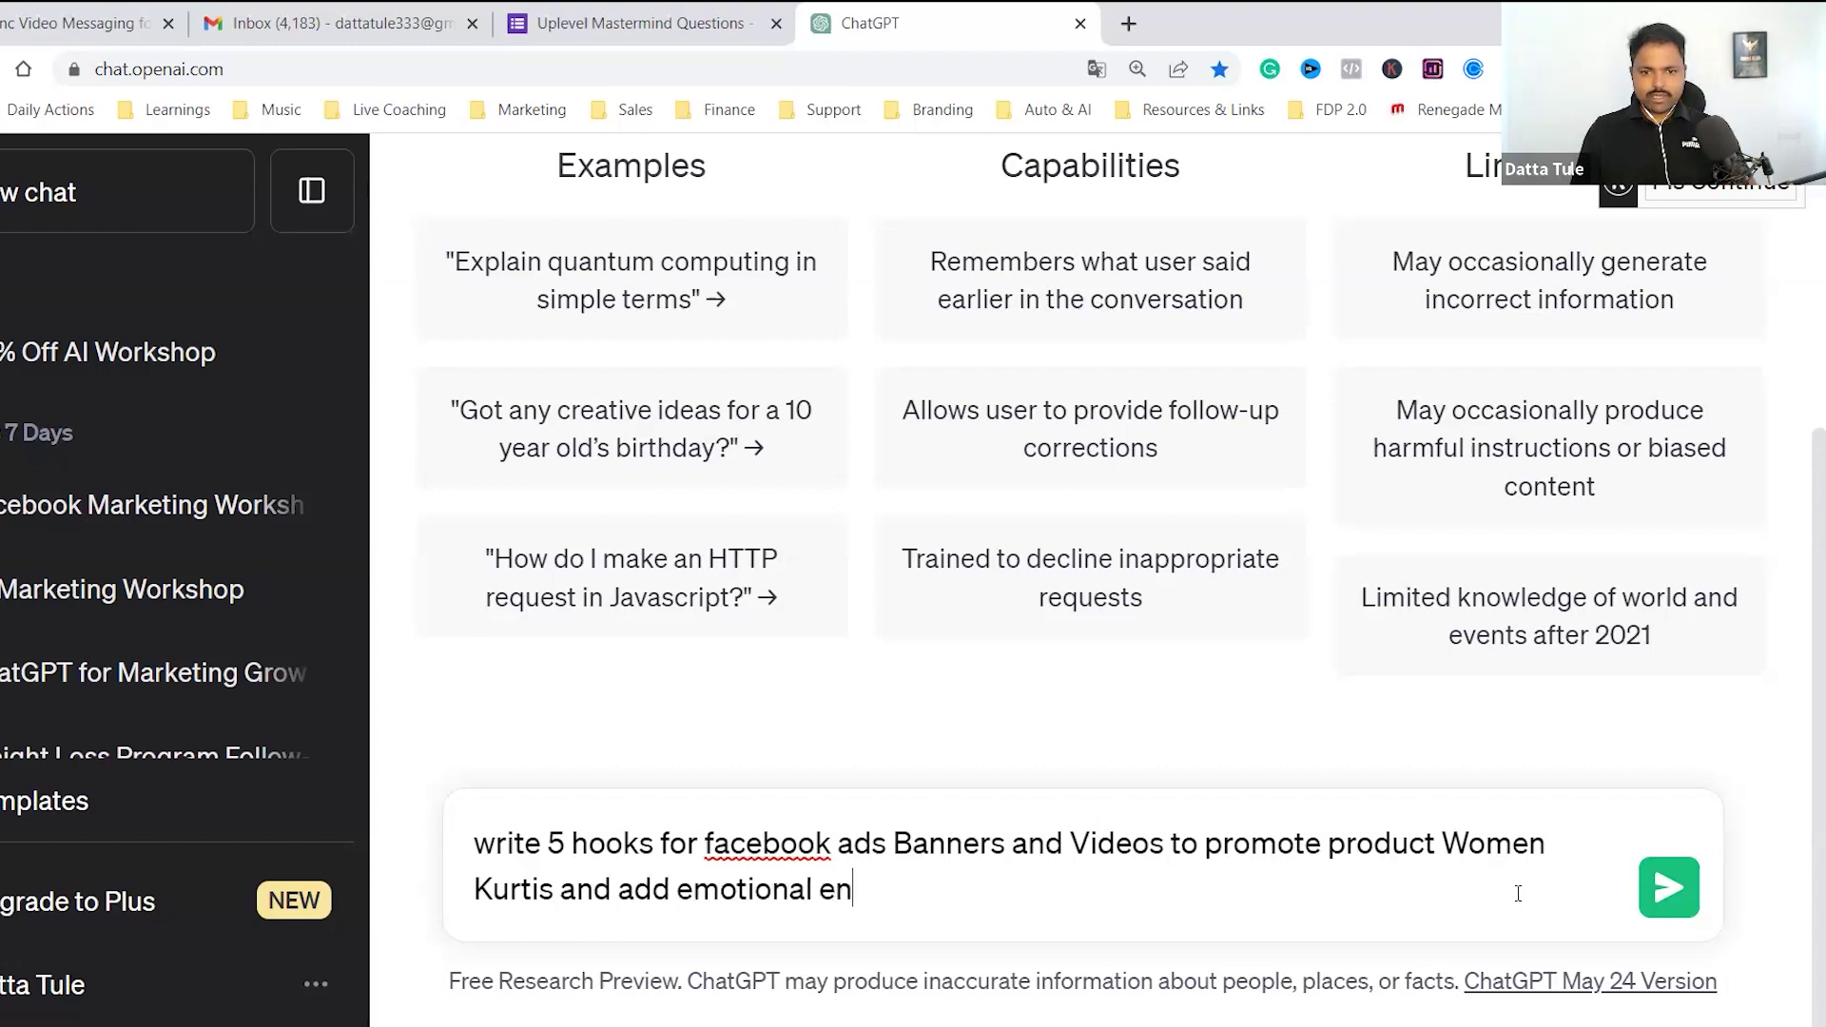
{"action": "key", "text": "BackSpace"}
{"action": "key", "text": "BackSpace"}
{"action": "type", "text": "anglr"}
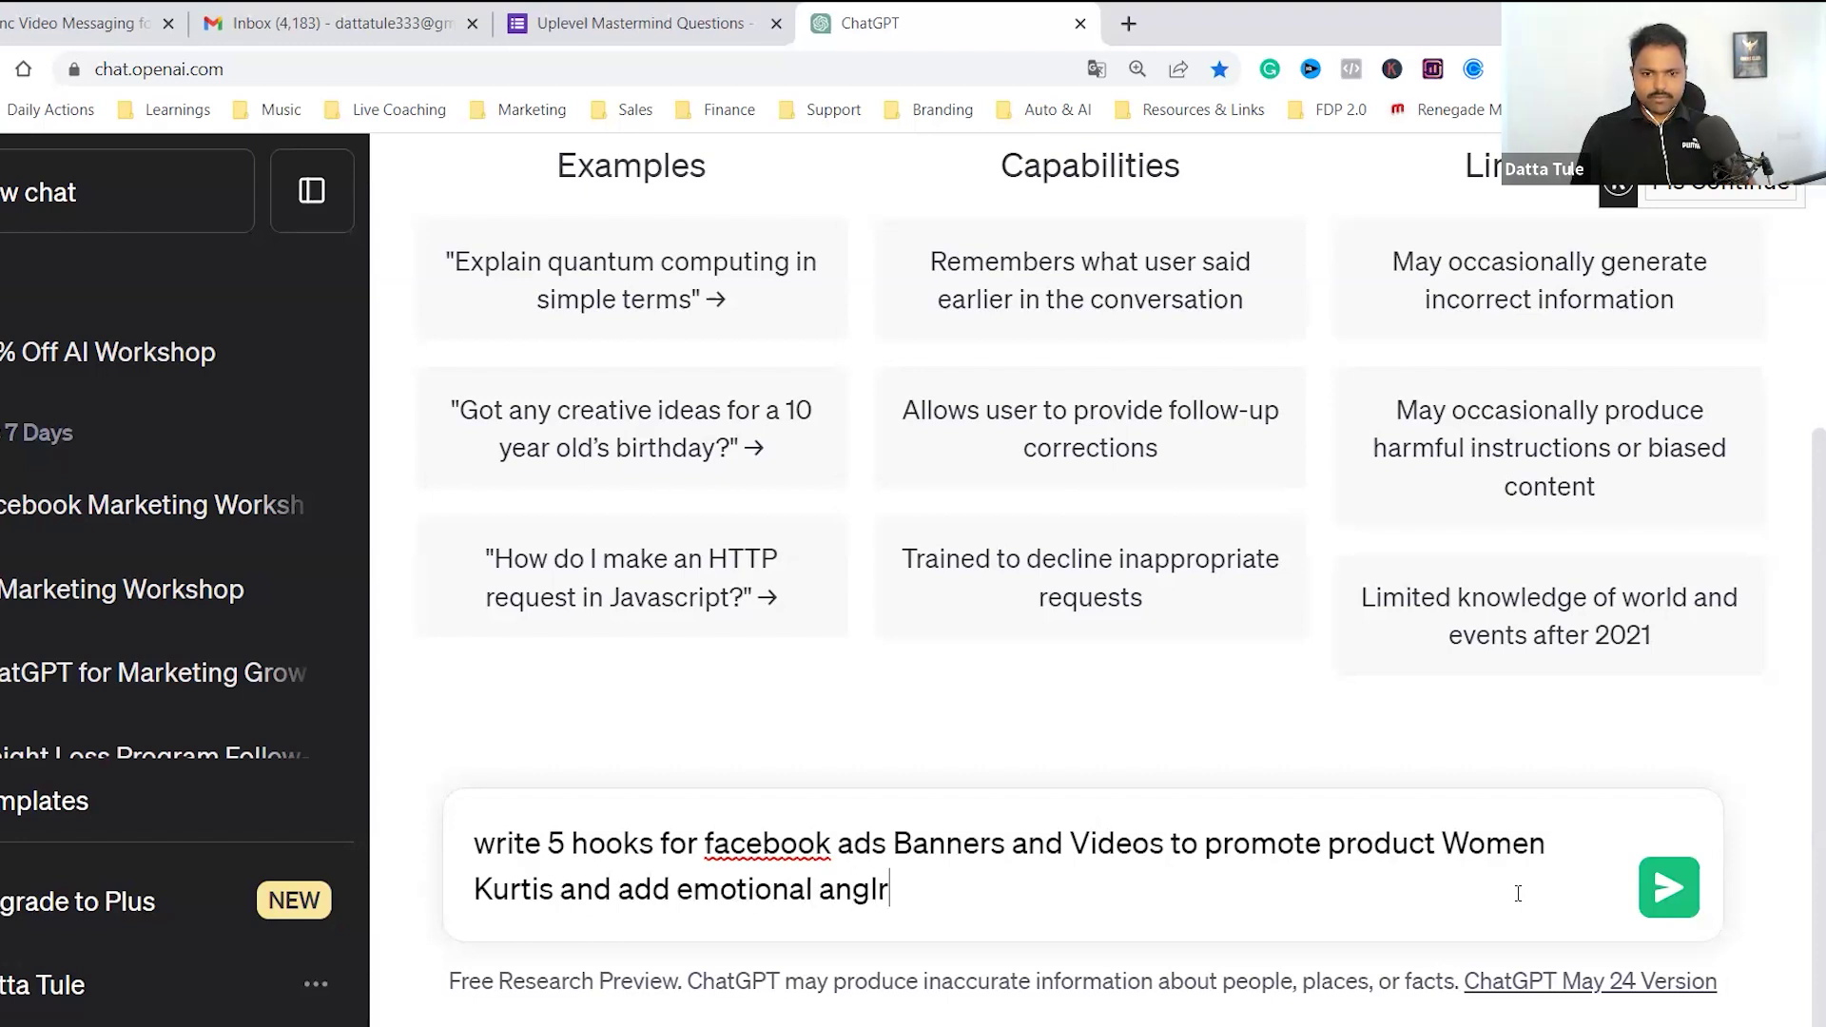
{"action": "key", "text": "BackSpace"}
{"action": "type", "text": "e"}
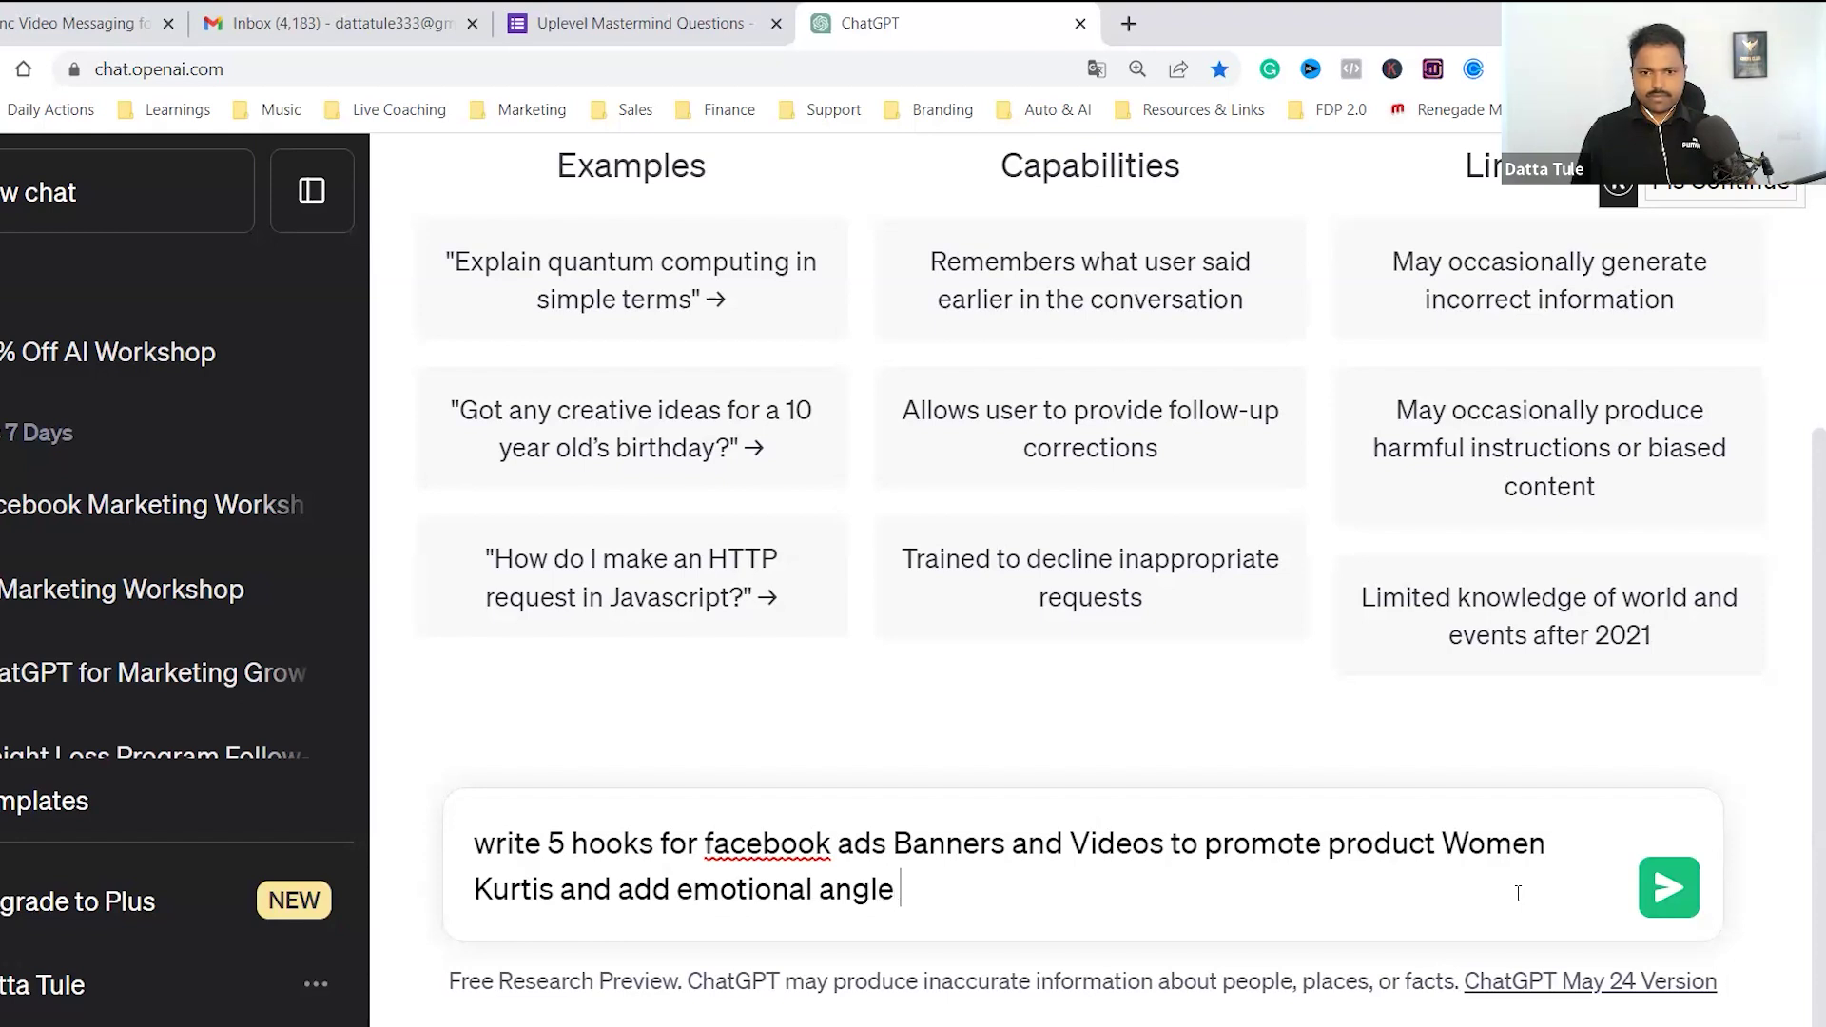
{"action": "key", "text": "Return"}
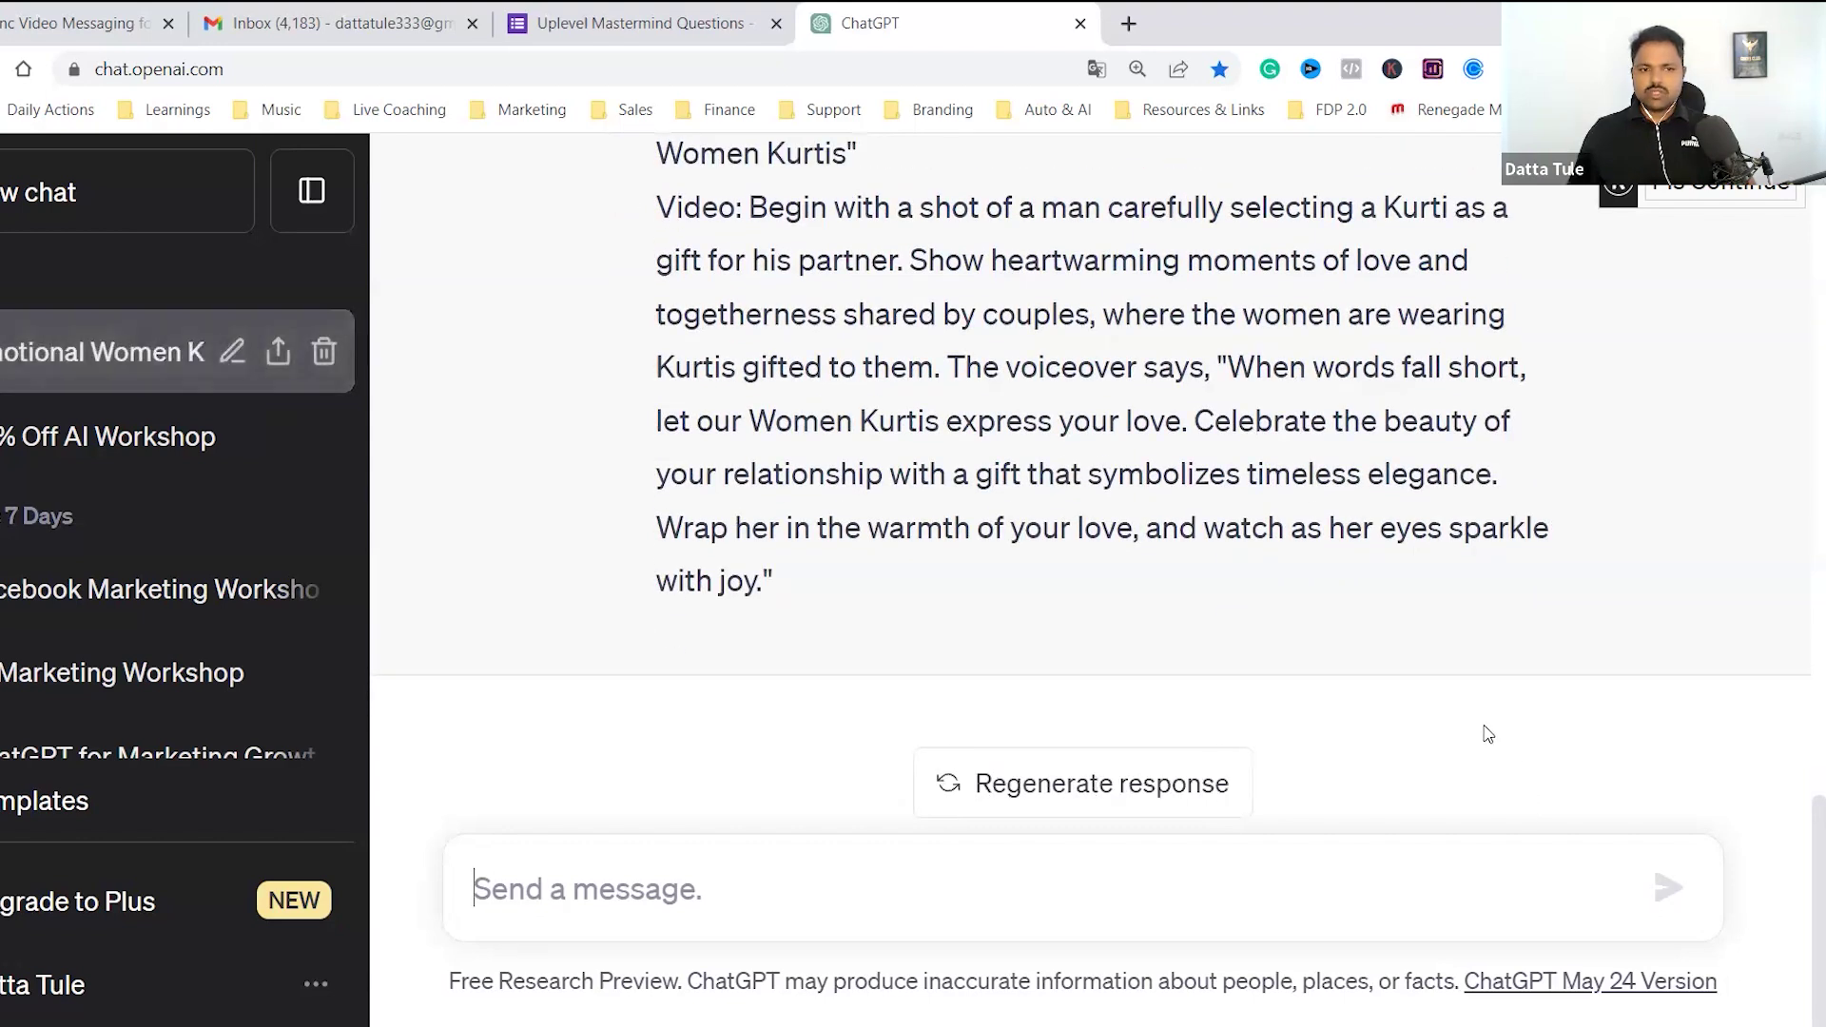
Step: Scroll up to the Women Kurtis prompt and highlight its text above the five-concept reply
{"action": "scroll", "coordinate": [1484, 733], "scroll_direction": "up", "scroll_amount": 8}
{"action": "scroll", "coordinate": [1484, 609], "scroll_direction": "up", "scroll_amount": 15}
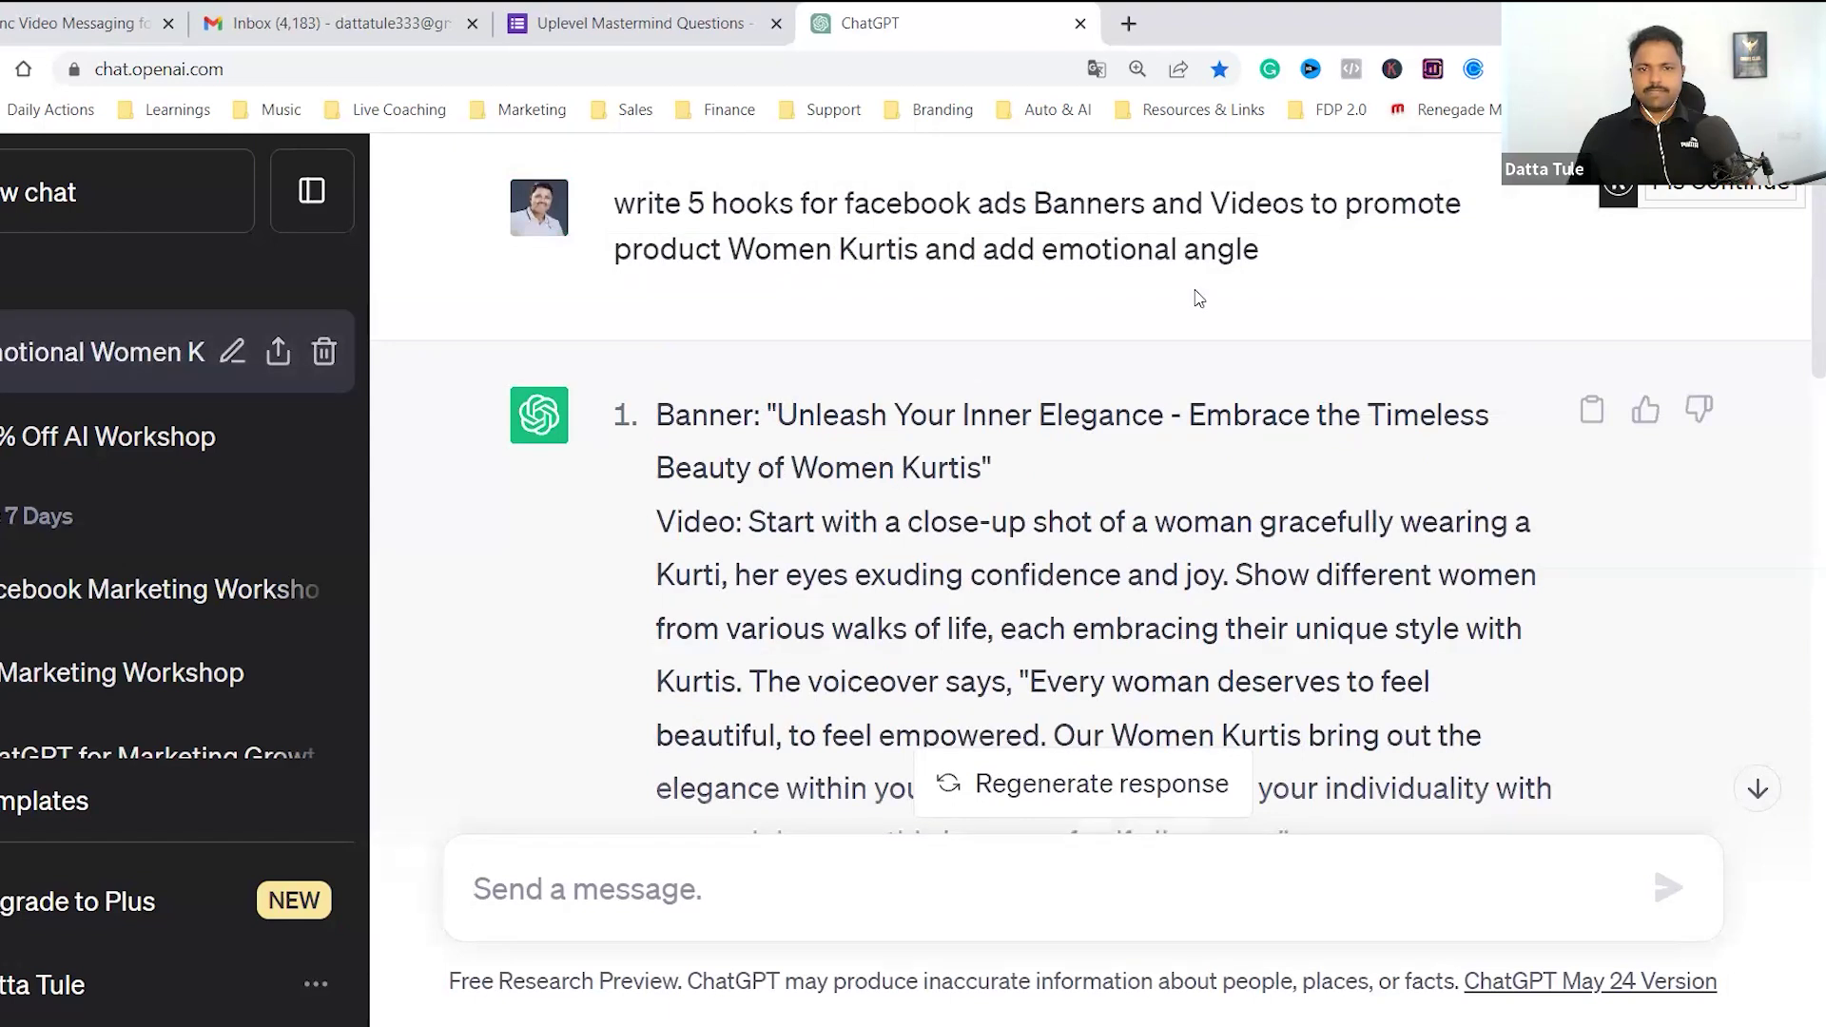
{"action": "left_click_drag", "start_coordinate": [1264, 250], "coordinate": [614, 203]}
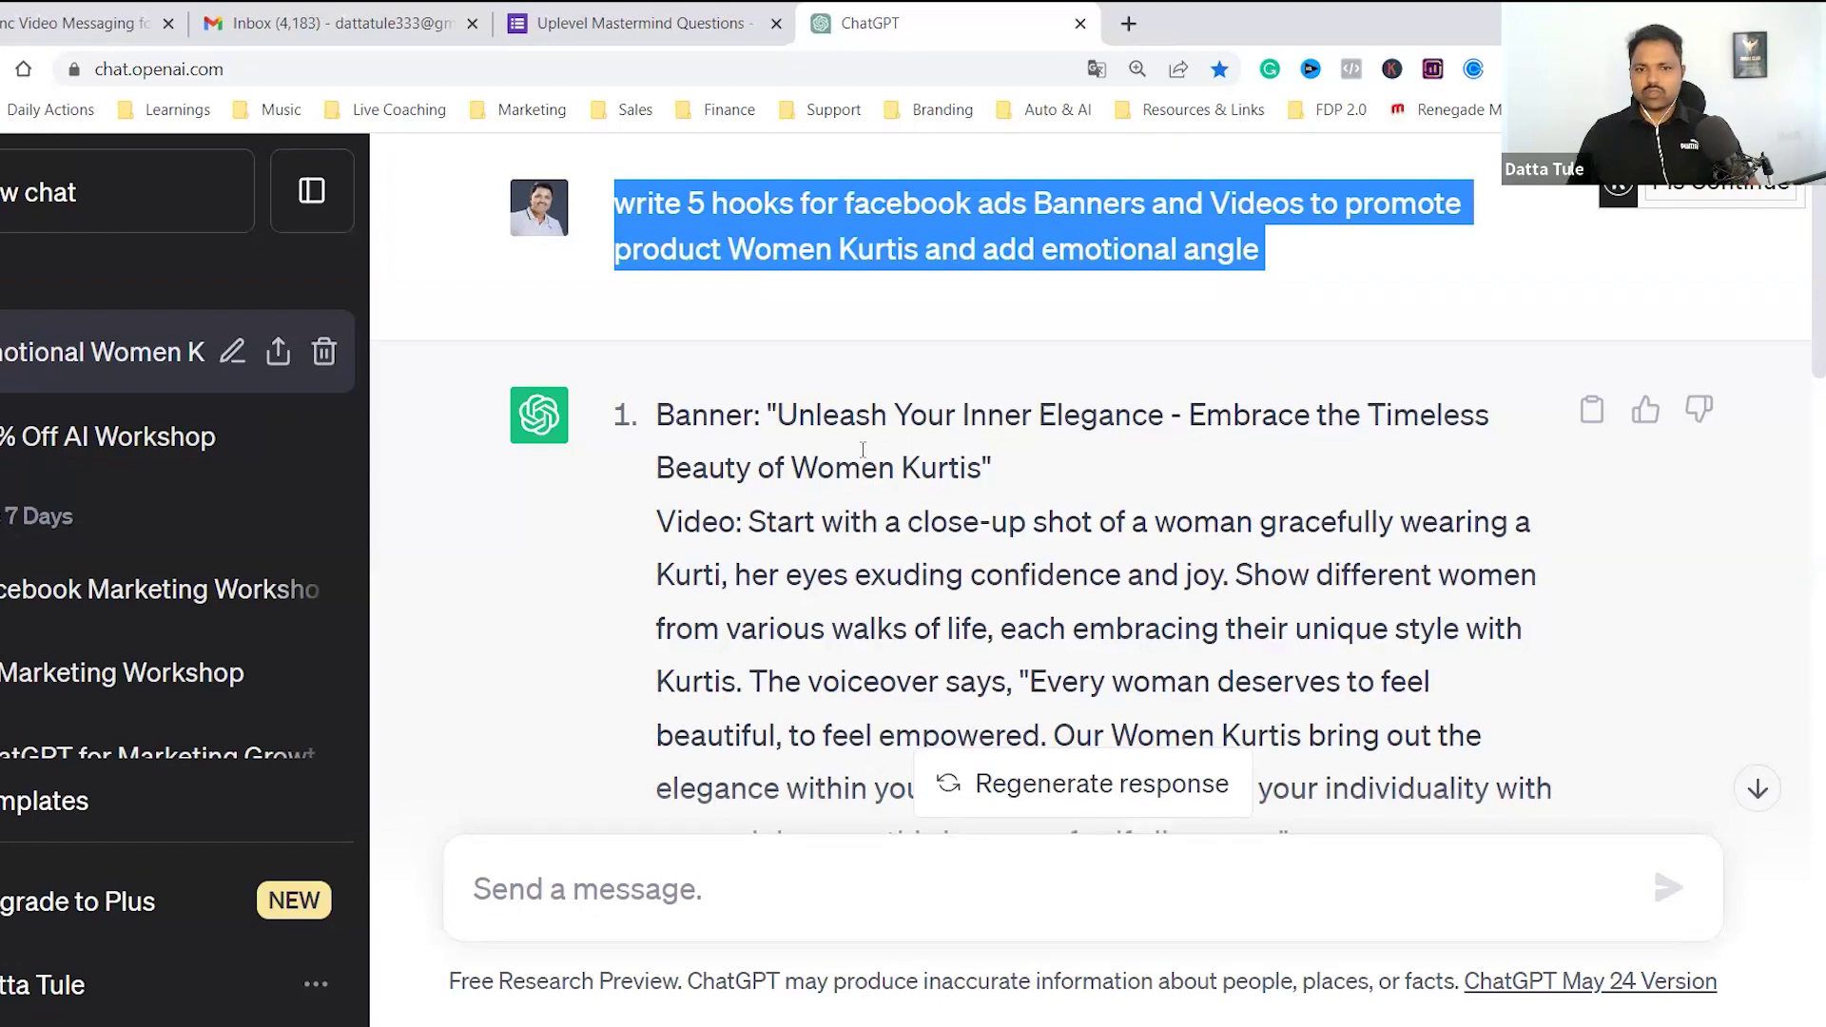
{"action": "scroll", "coordinate": [950, 506], "scroll_direction": "down", "scroll_amount": 3}
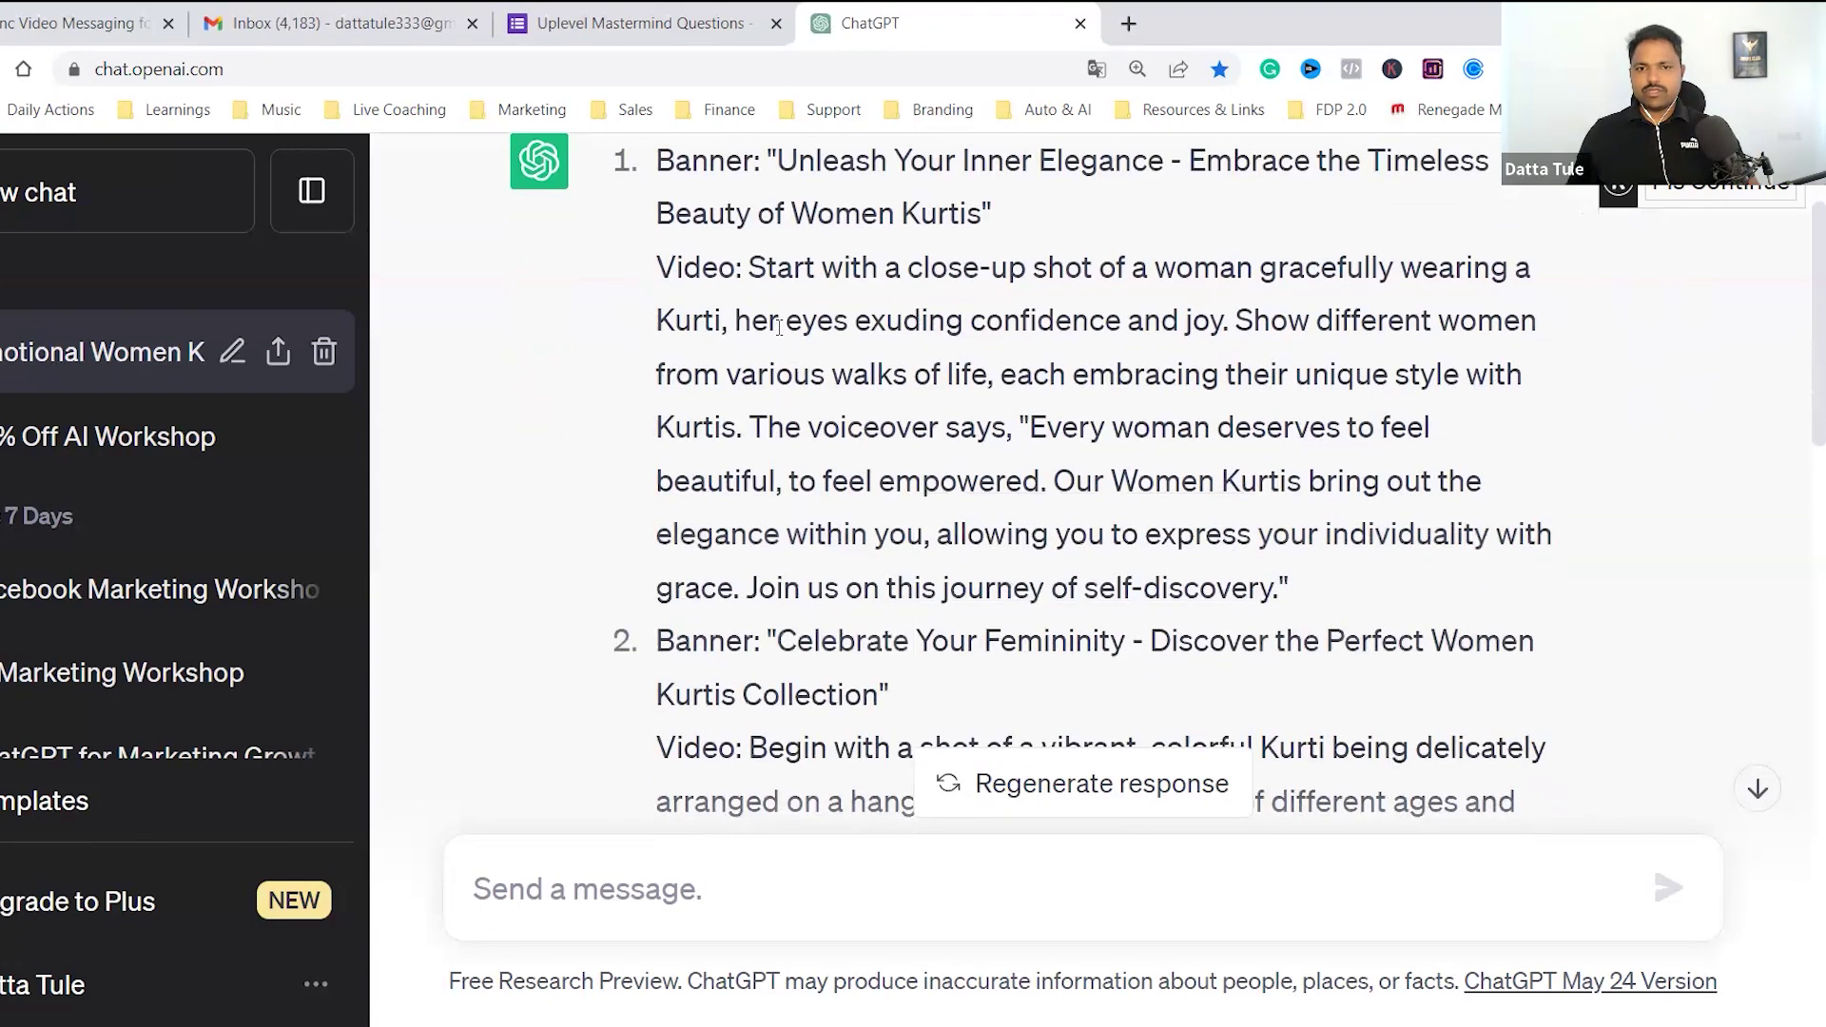
{"action": "left_click_drag", "start_coordinate": [777, 267], "coordinate": [1325, 579]}
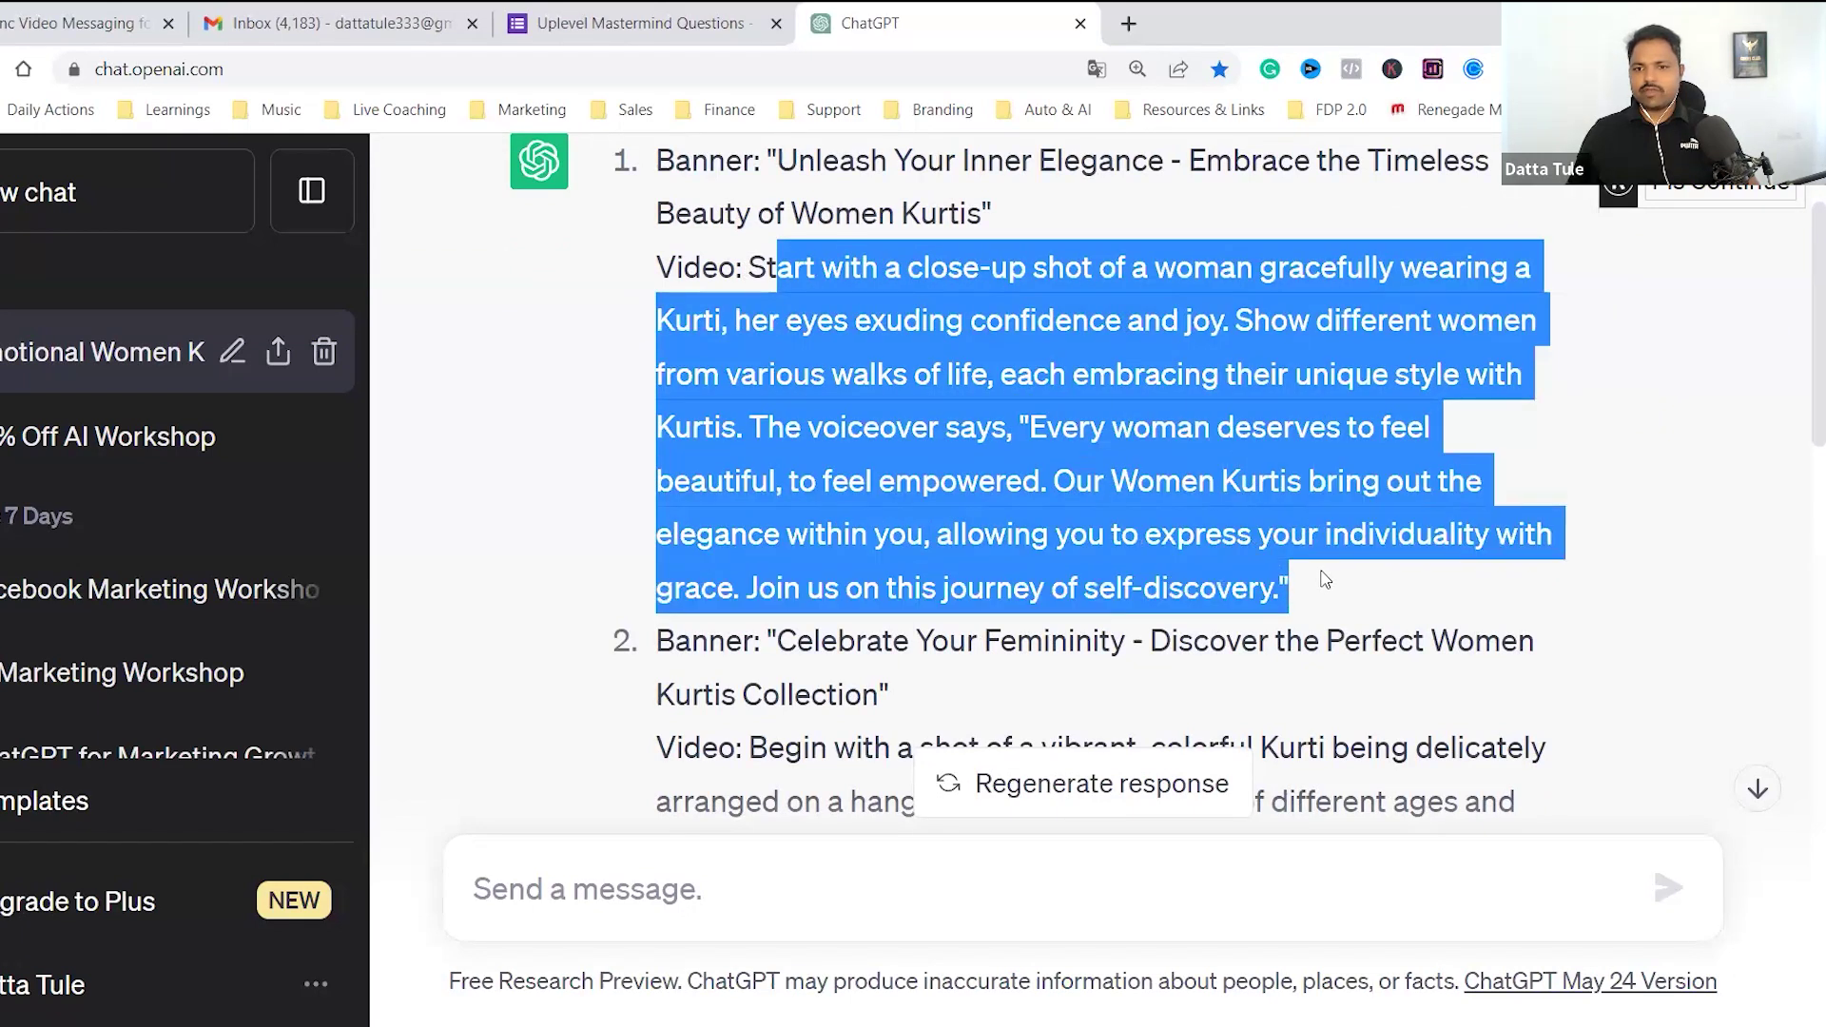
{"action": "scroll", "coordinate": [808, 388], "scroll_direction": "down", "scroll_amount": 4}
{"action": "scroll", "coordinate": [808, 388], "scroll_direction": "up", "scroll_amount": 1}
{"action": "left_click_drag", "start_coordinate": [787, 392], "coordinate": [918, 453]}
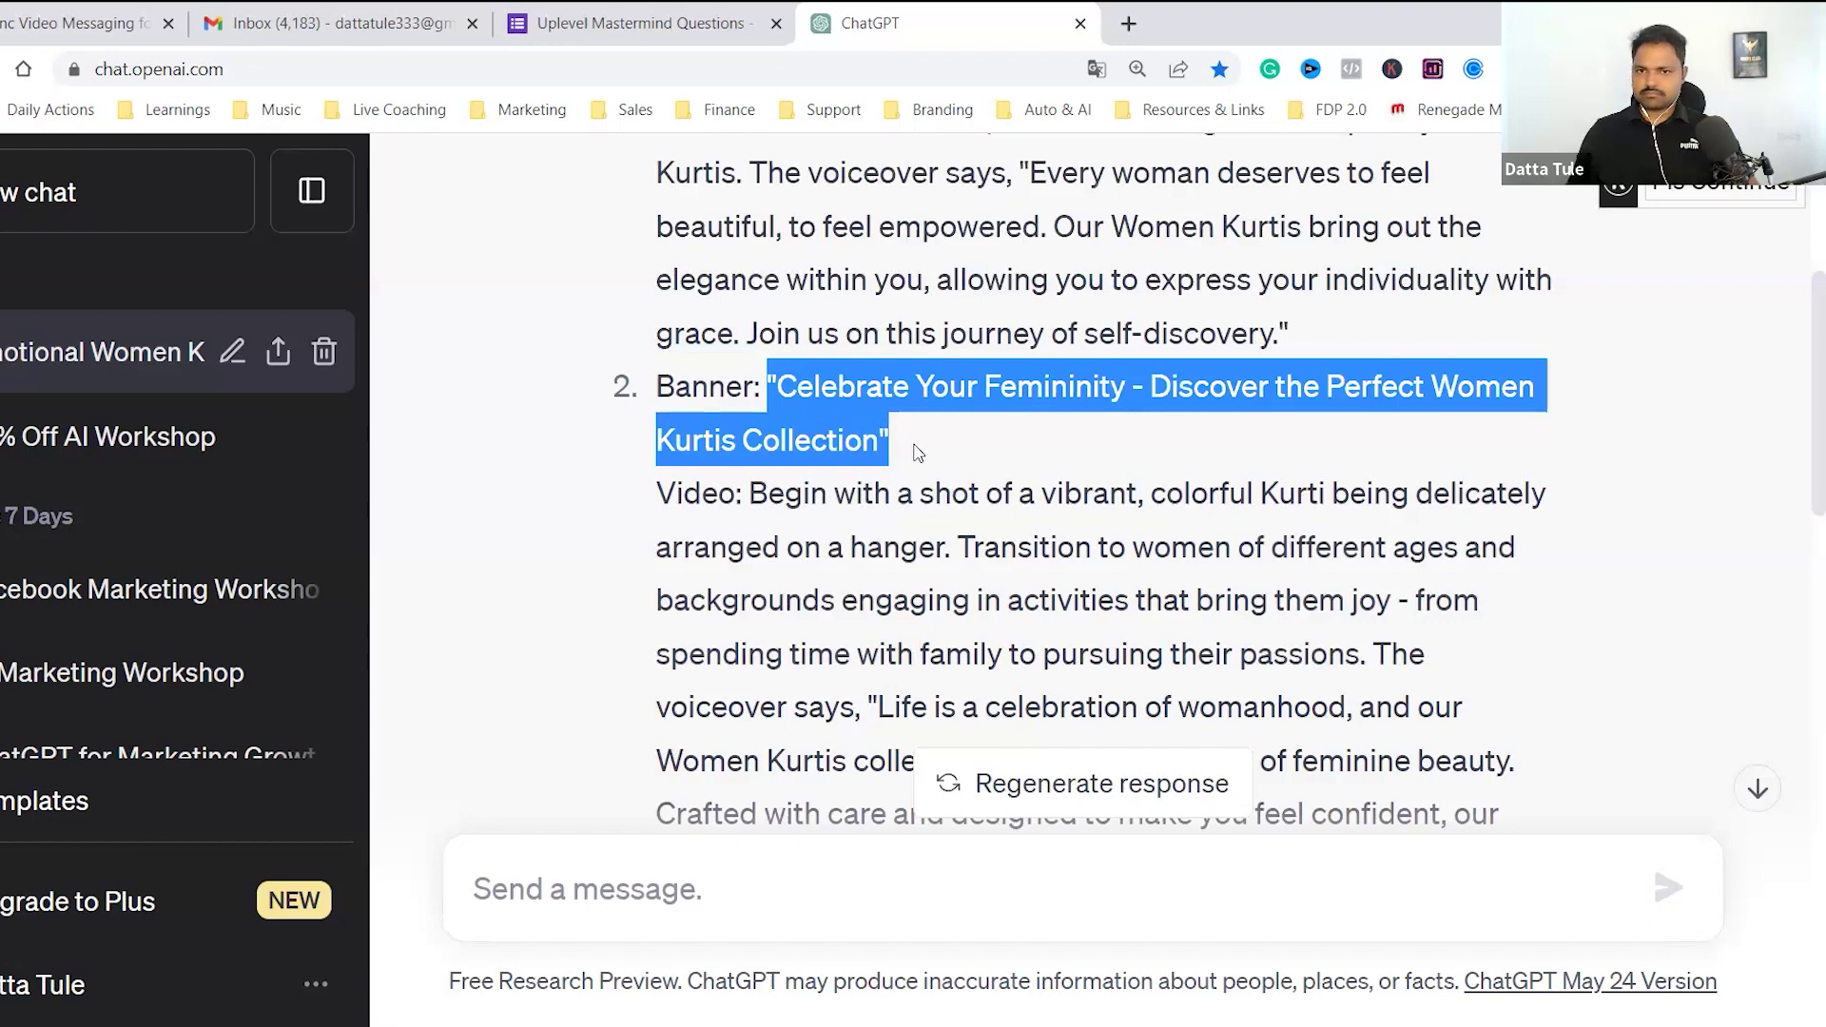
{"action": "scroll", "coordinate": [918, 453], "scroll_direction": "down", "scroll_amount": 4}
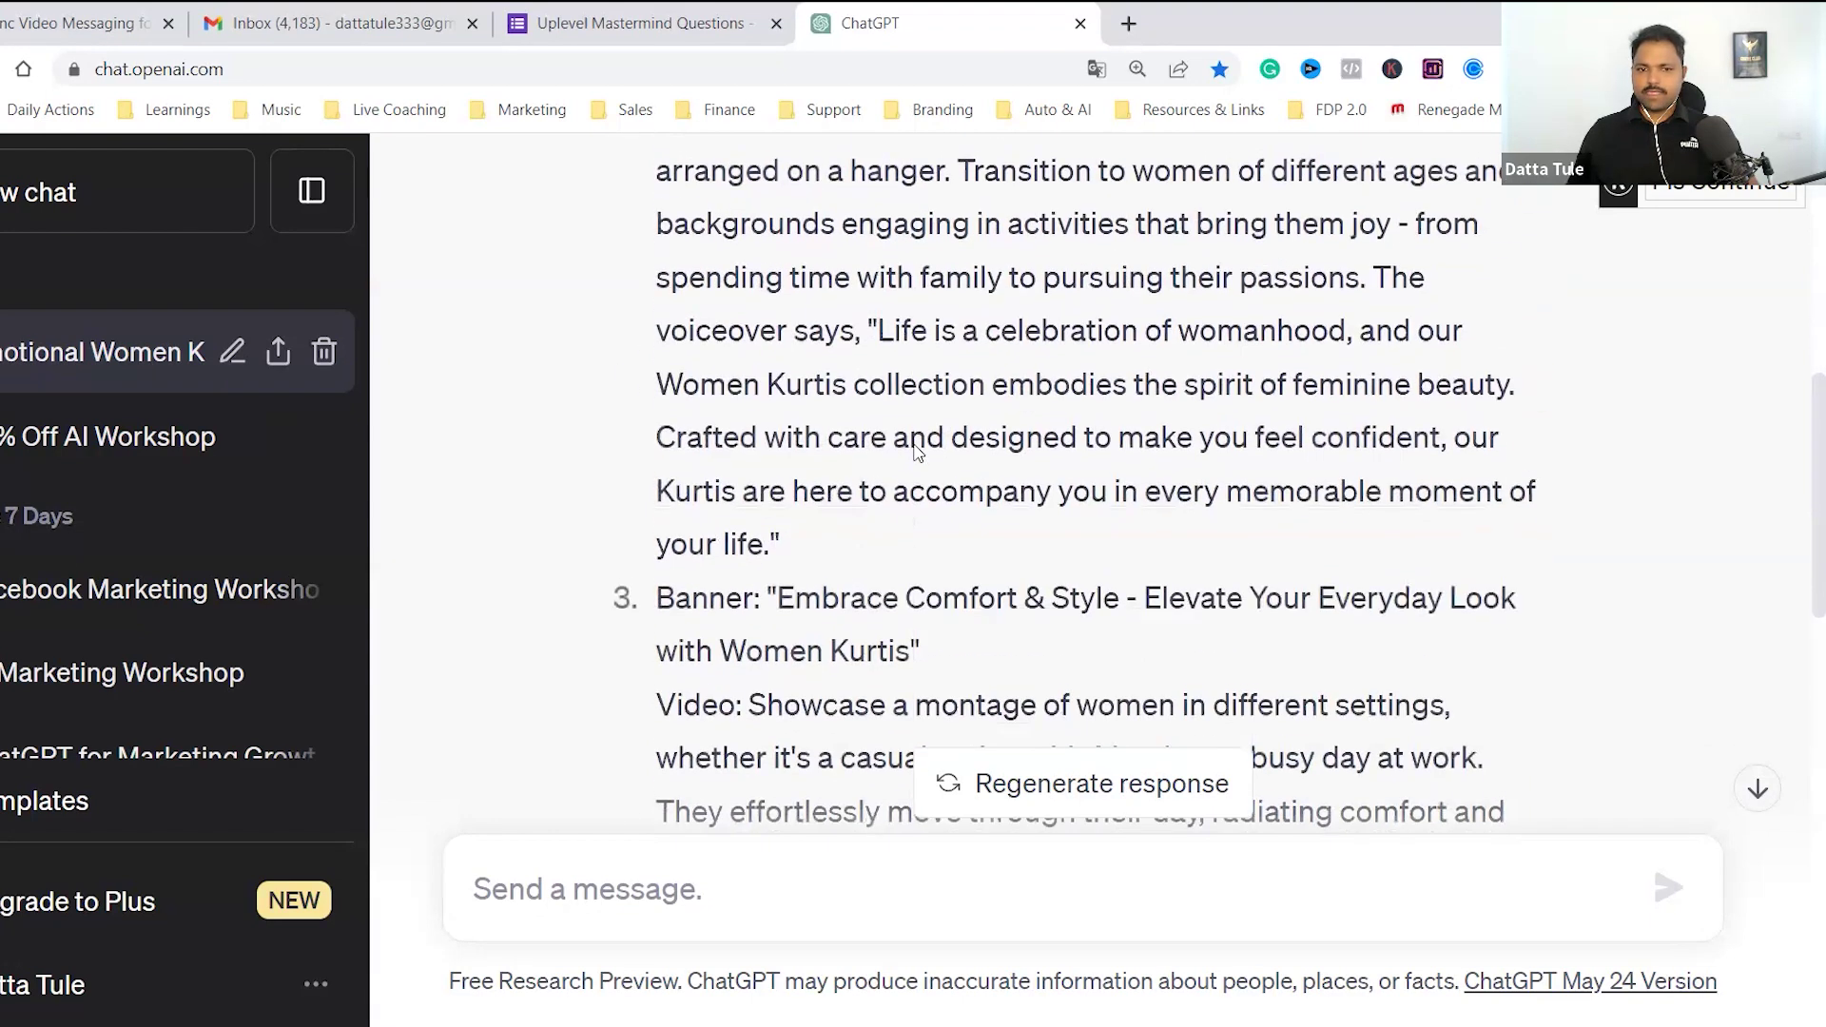
{"action": "scroll", "coordinate": [926, 522], "scroll_direction": "down", "scroll_amount": 1}
{"action": "left_click_drag", "start_coordinate": [783, 466], "coordinate": [977, 514]}
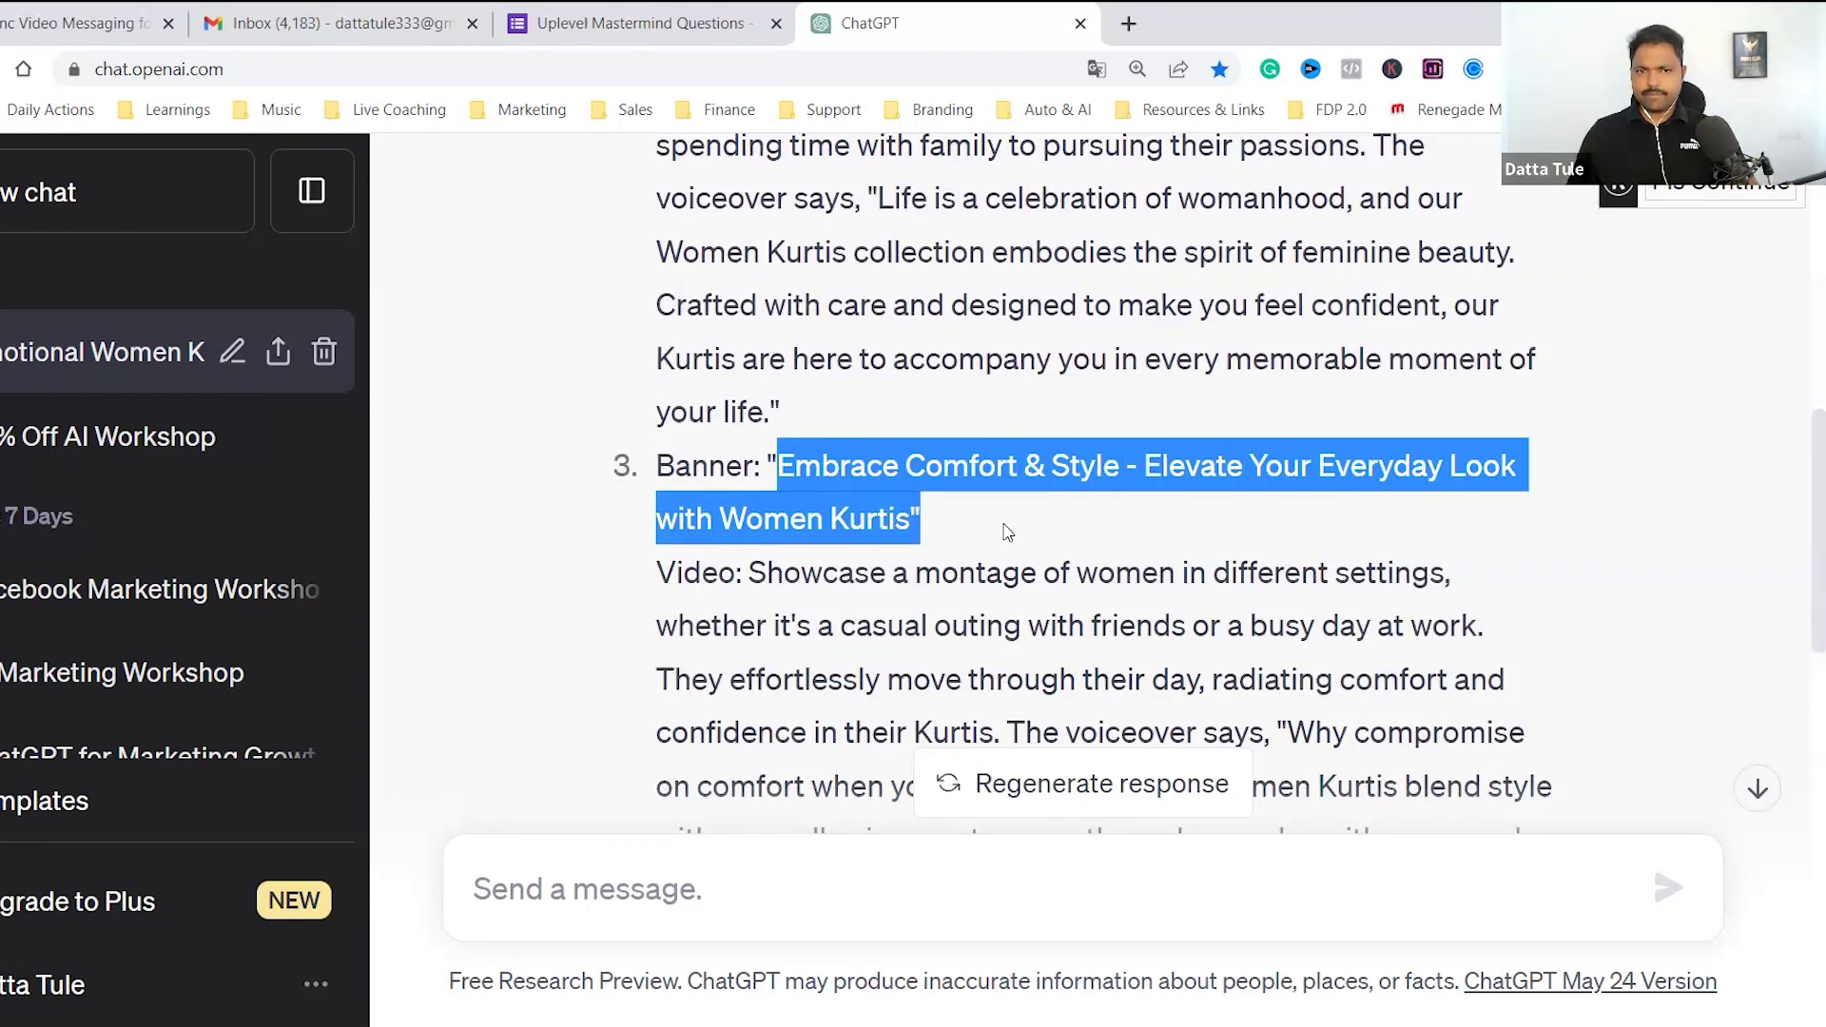
{"action": "scroll", "coordinate": [1008, 533], "scroll_direction": "down", "scroll_amount": 6}
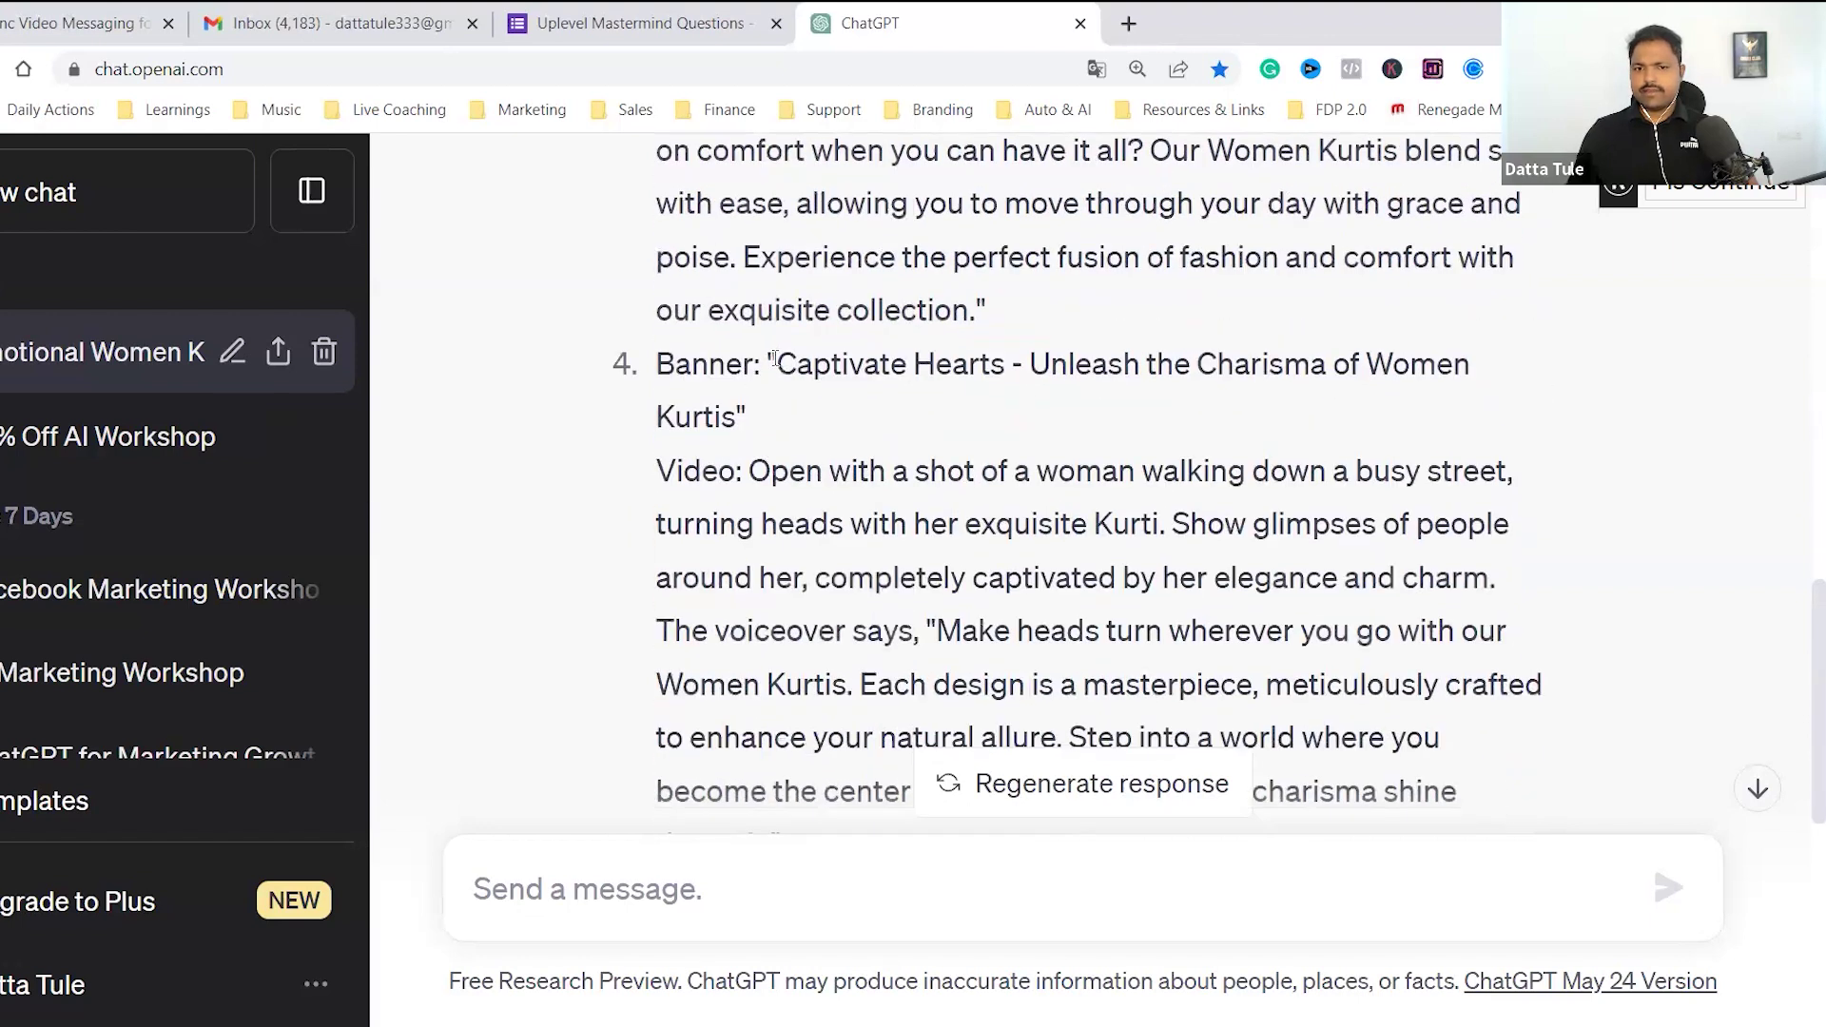
{"action": "left_click_drag", "start_coordinate": [776, 358], "coordinate": [912, 419]}
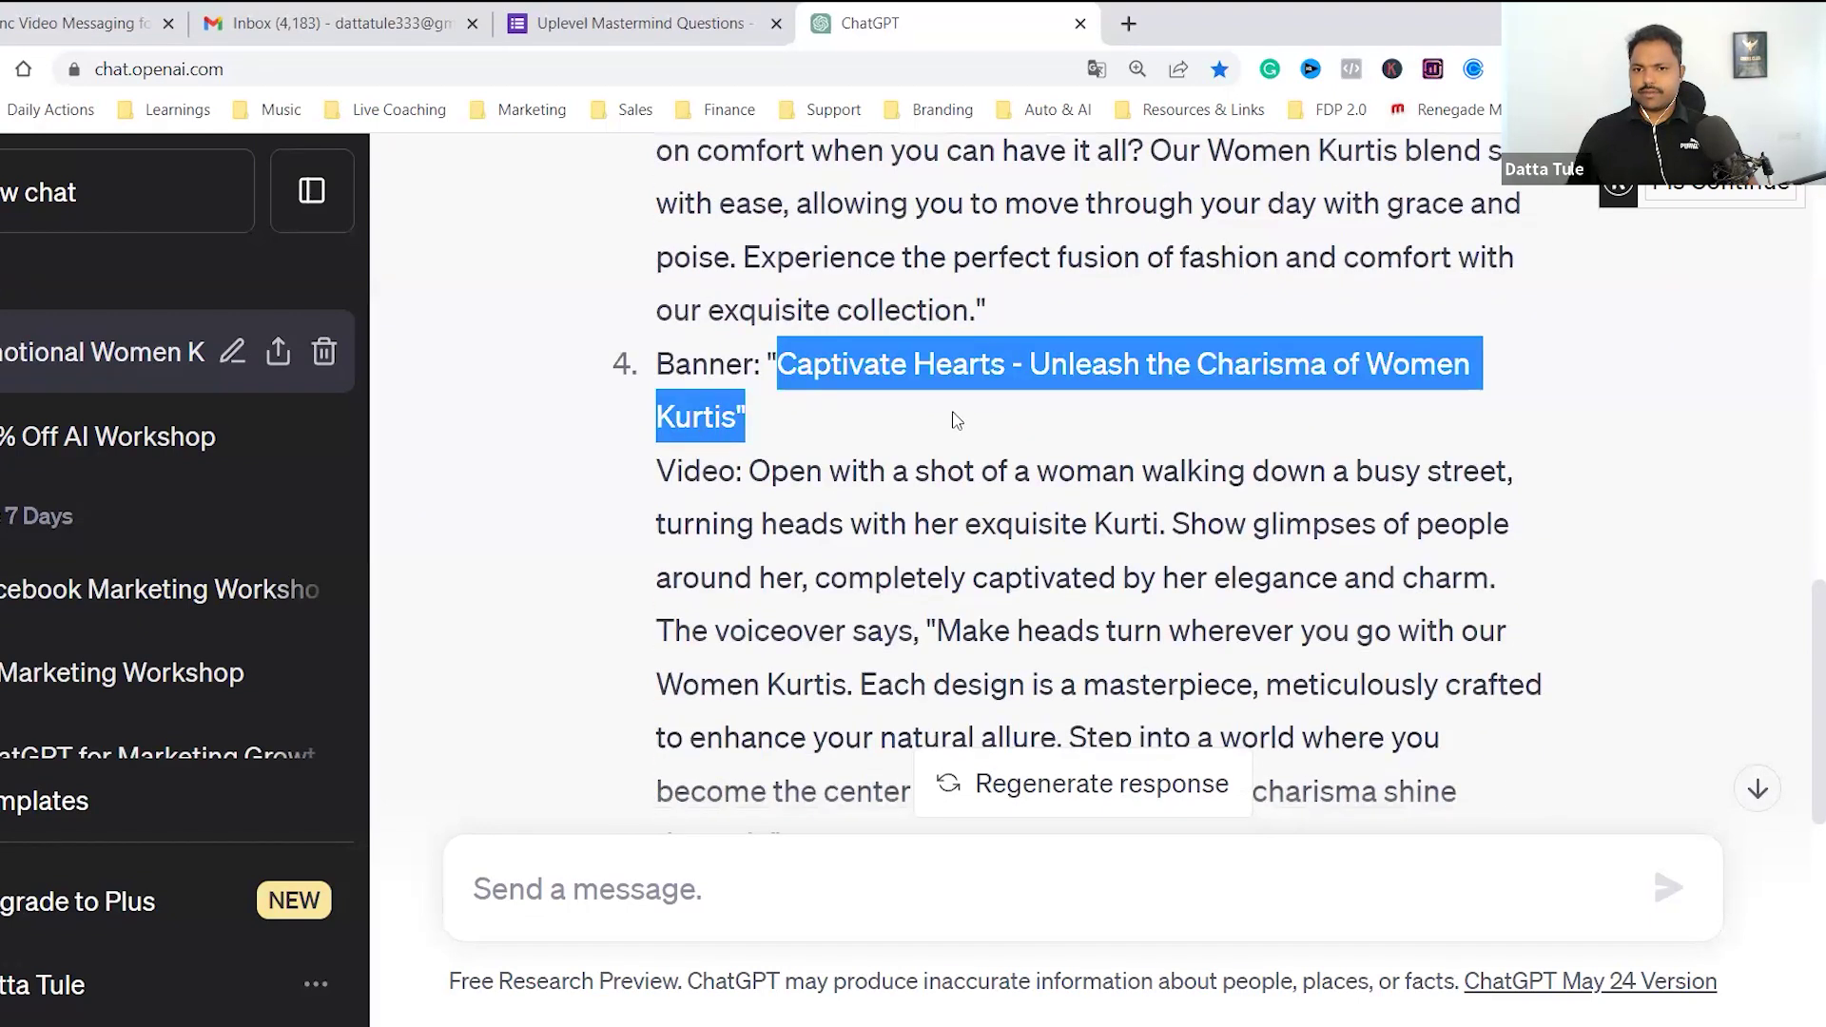
{"action": "left_click", "coordinate": [1286, 385]}
{"action": "scroll", "coordinate": [1279, 361], "scroll_direction": "down", "scroll_amount": 5}
{"action": "scroll", "coordinate": [1272, 345], "scroll_direction": "down", "scroll_amount": 1}
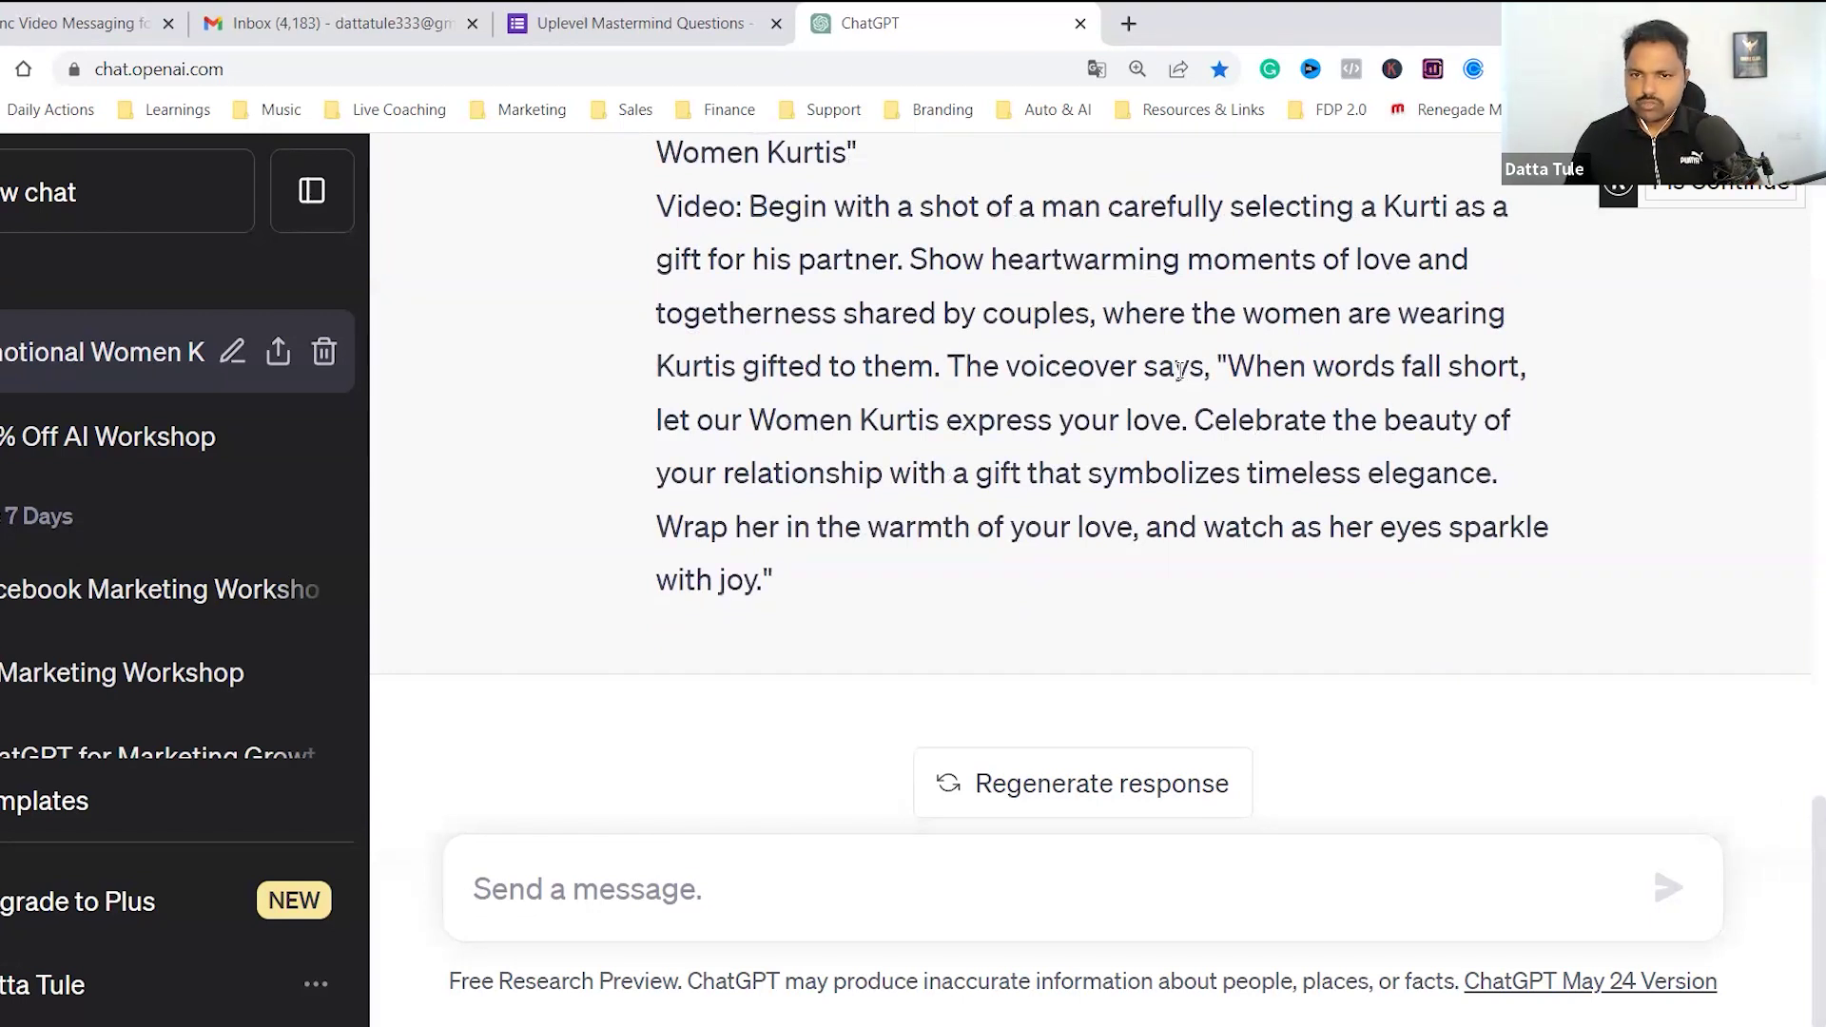
Step: Paste the old prompt, swap Women Kurtis for 'diabetoc Reveral medicies', and delete 'and Videos'
{"action": "left_click", "coordinate": [680, 889]}
{"action": "type", "text": "write 5 hooks for facebook ads Banners and Videos to promote product Women Kurtis and add emotional angle"}
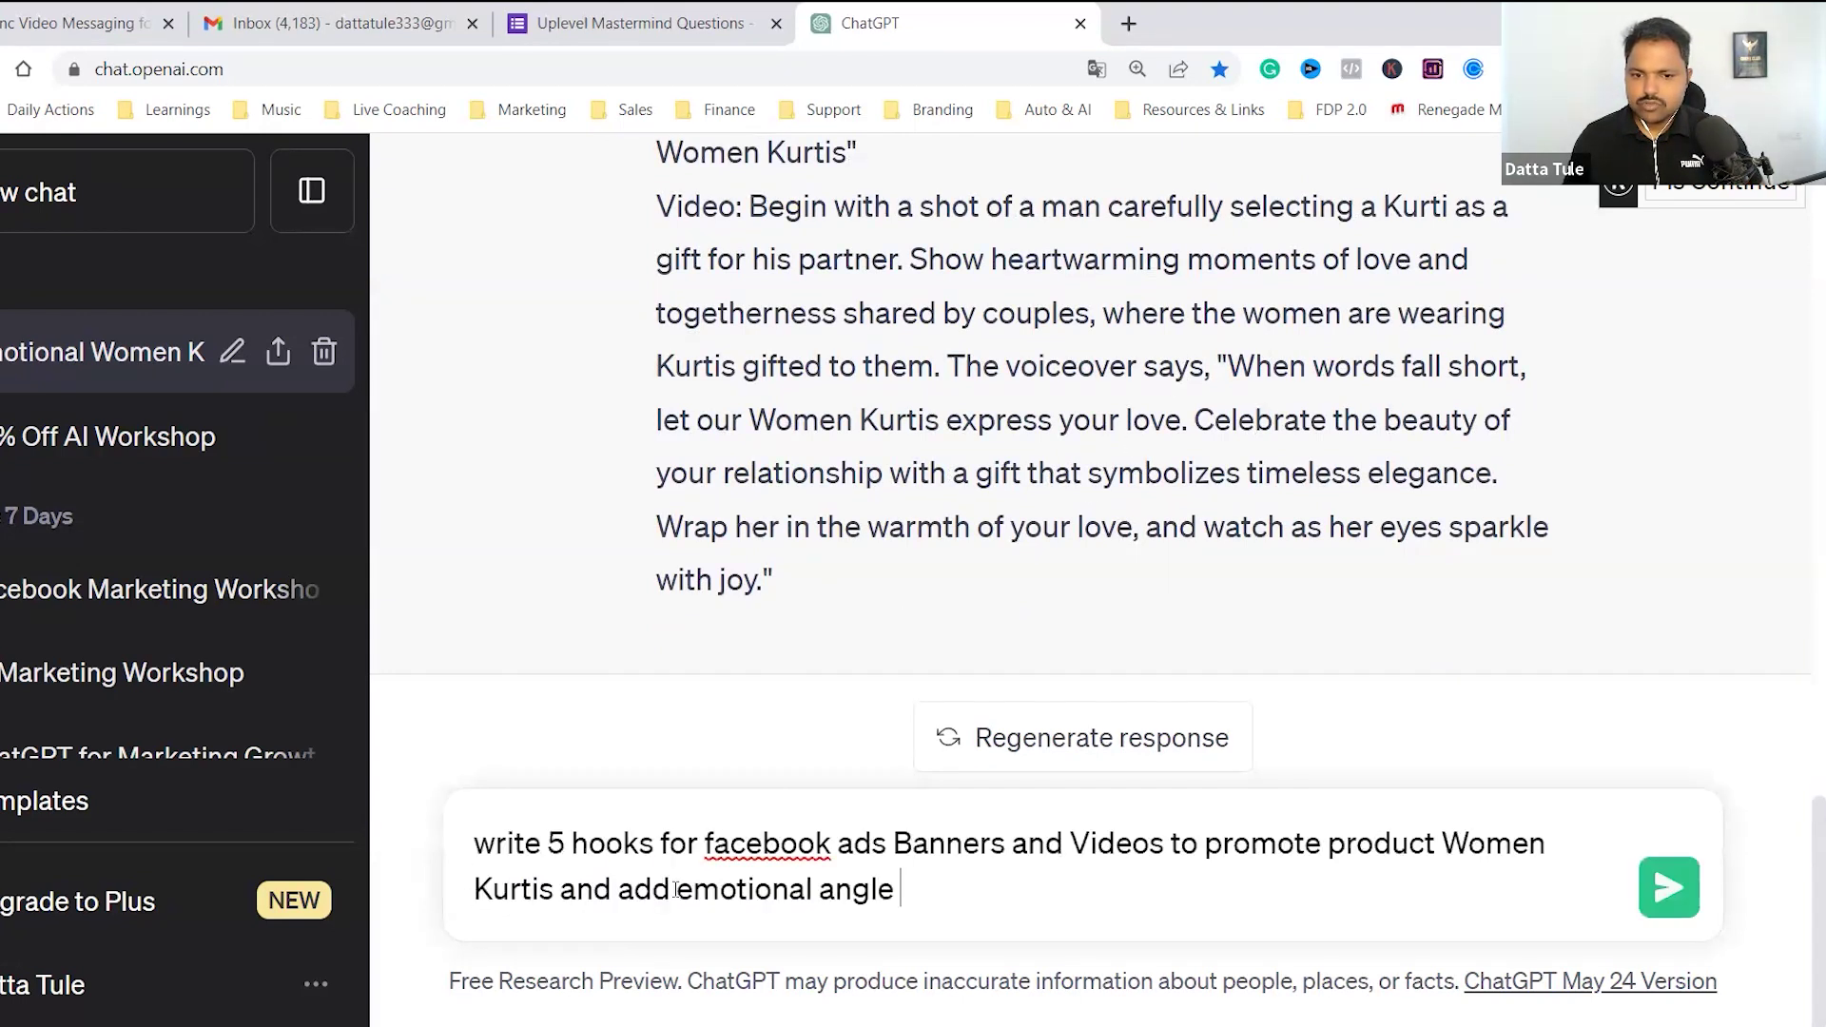
{"action": "left_click_drag", "start_coordinate": [1439, 843], "coordinate": [561, 918]}
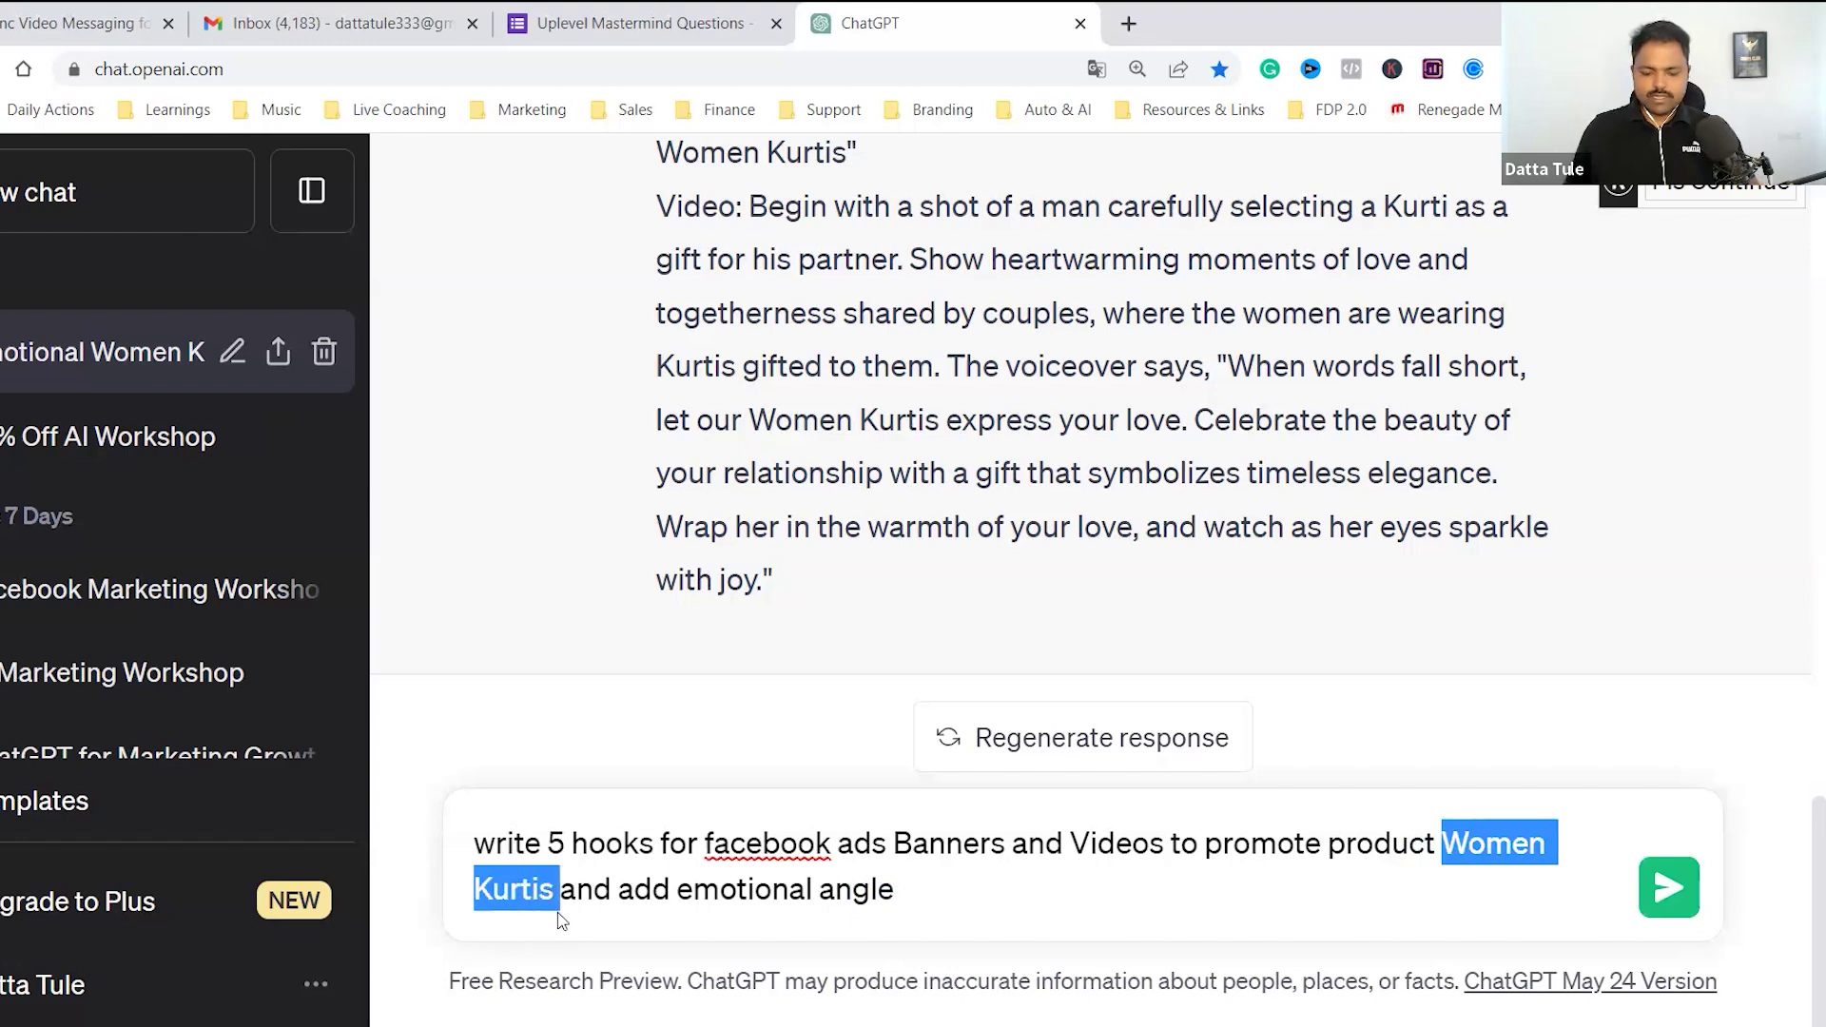
{"action": "type", "text": "di"}
{"action": "type", "text": "abetoc R"}
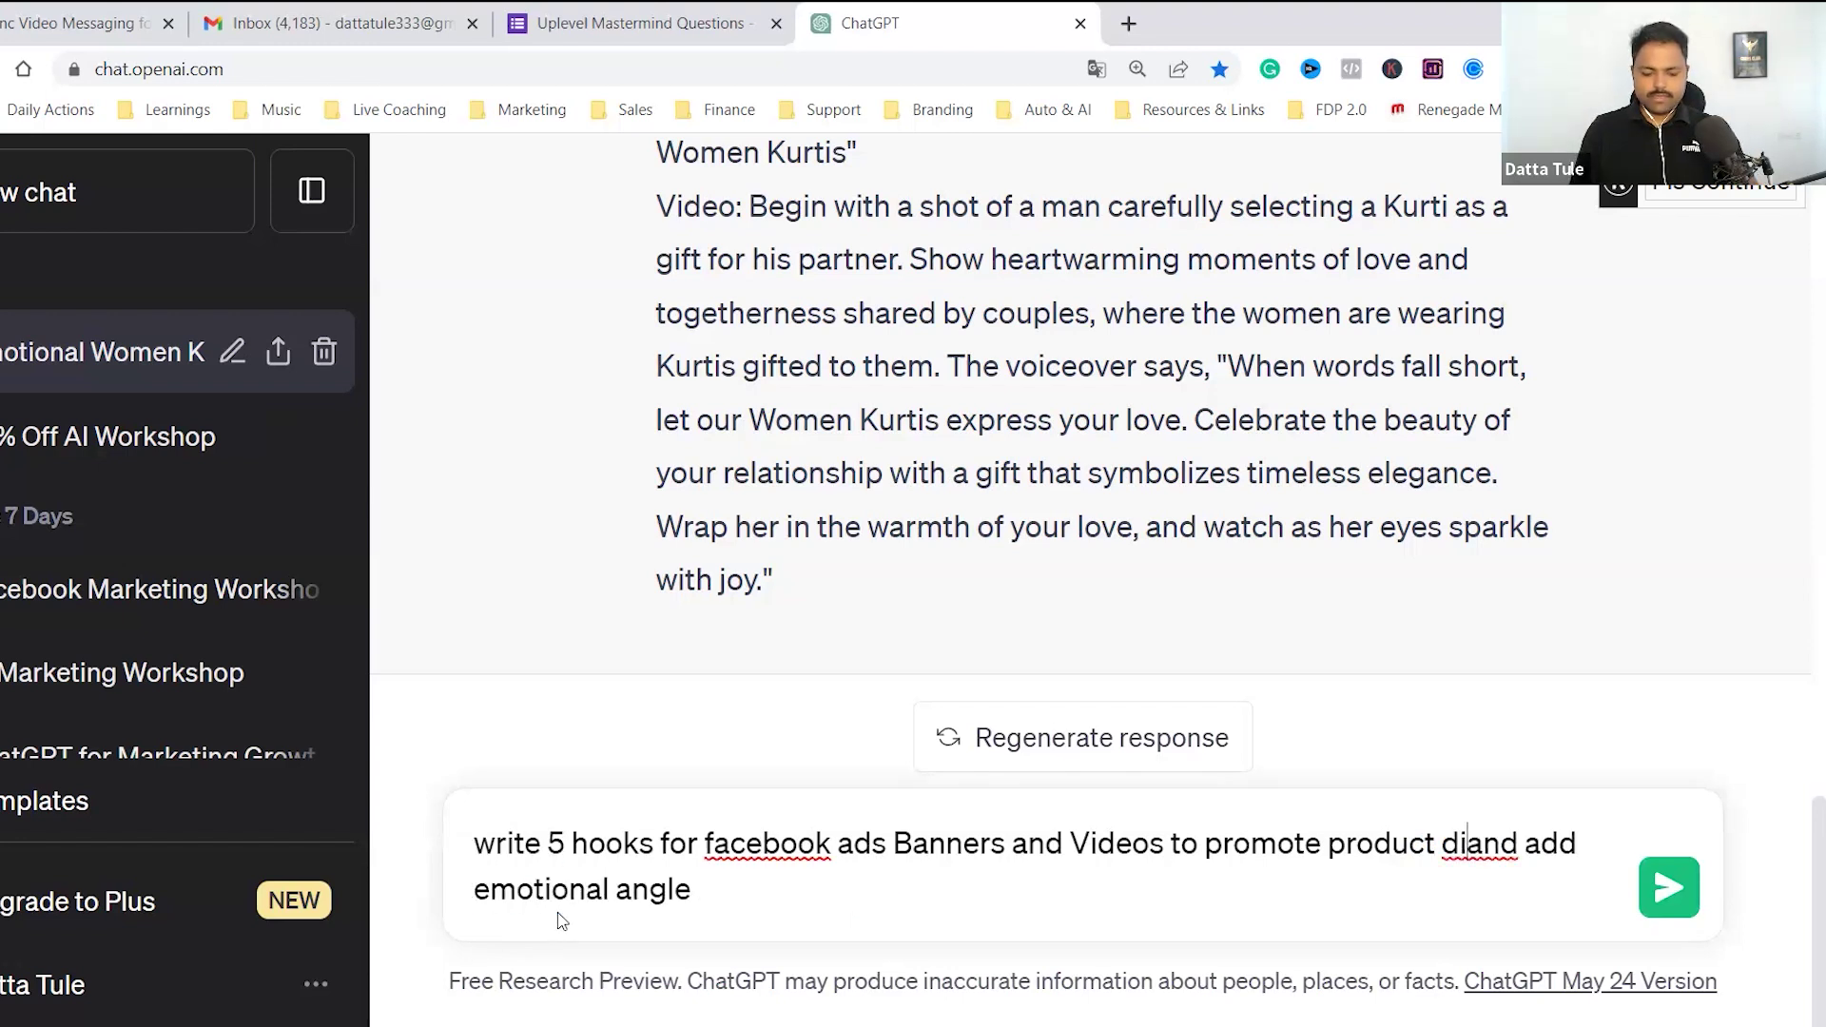
{"action": "type", "text": "evera"}
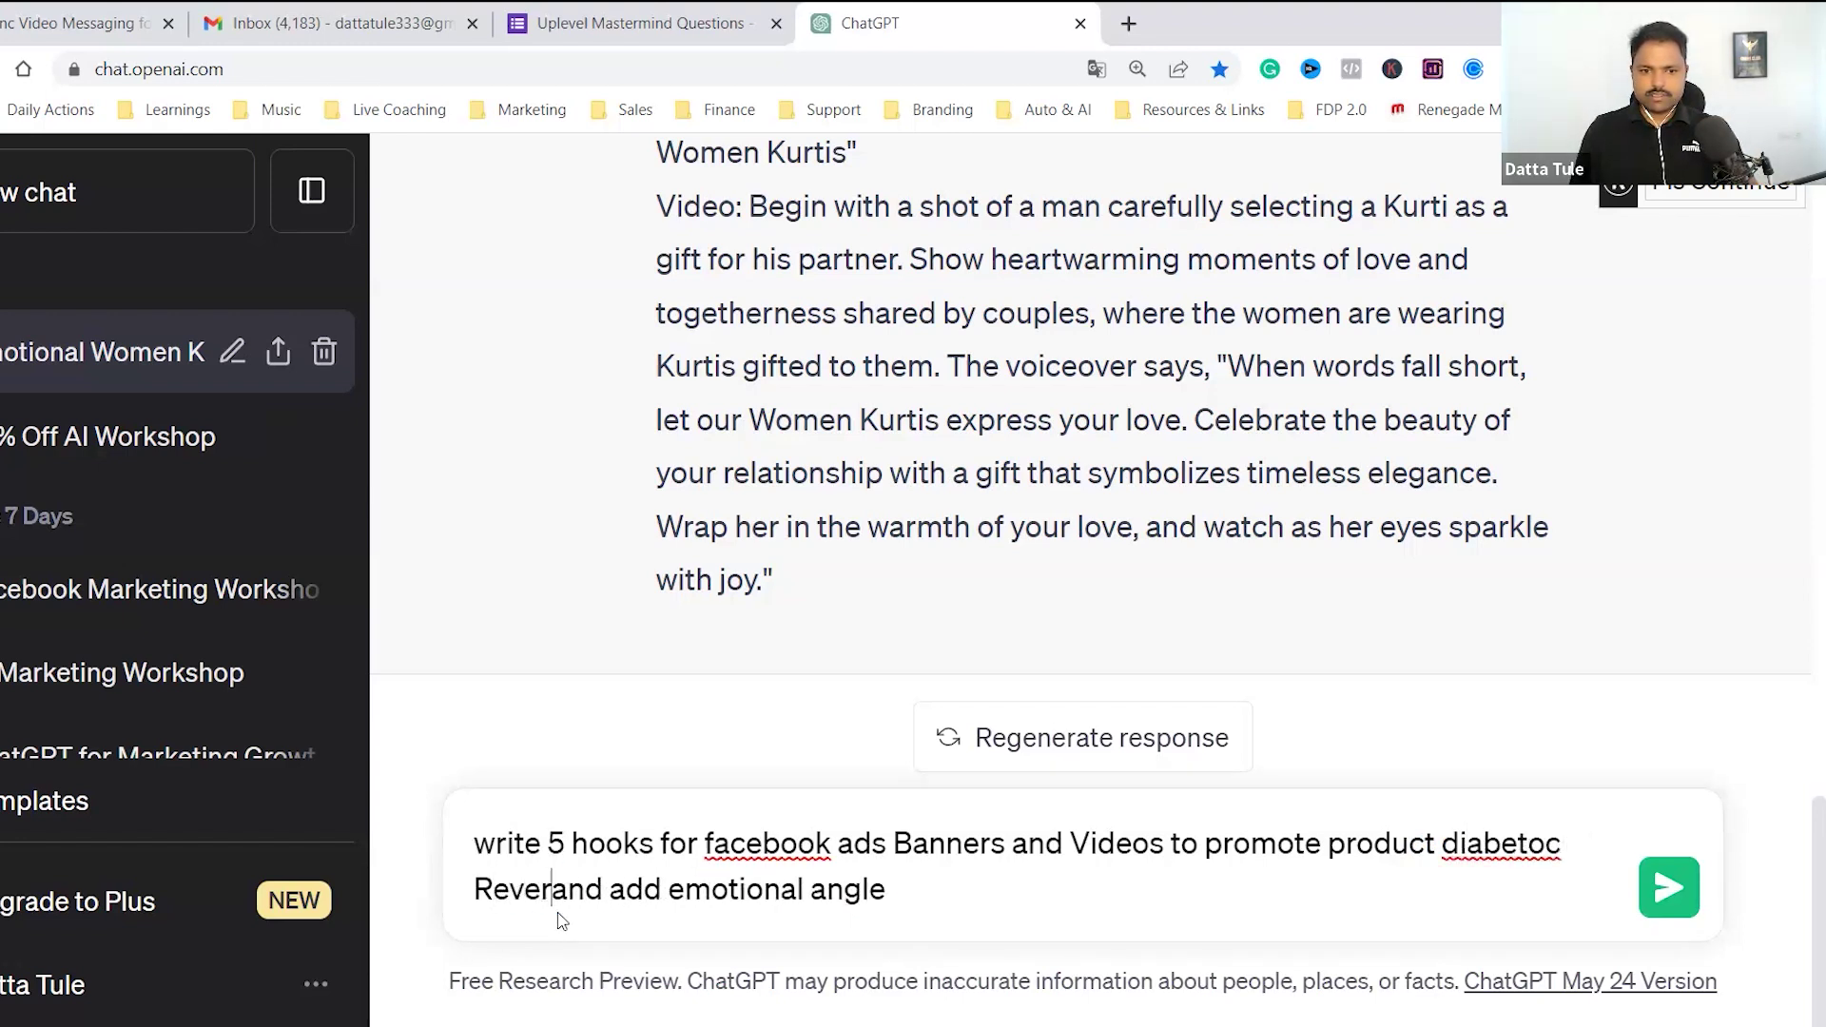
{"action": "type", "text": "l a"}
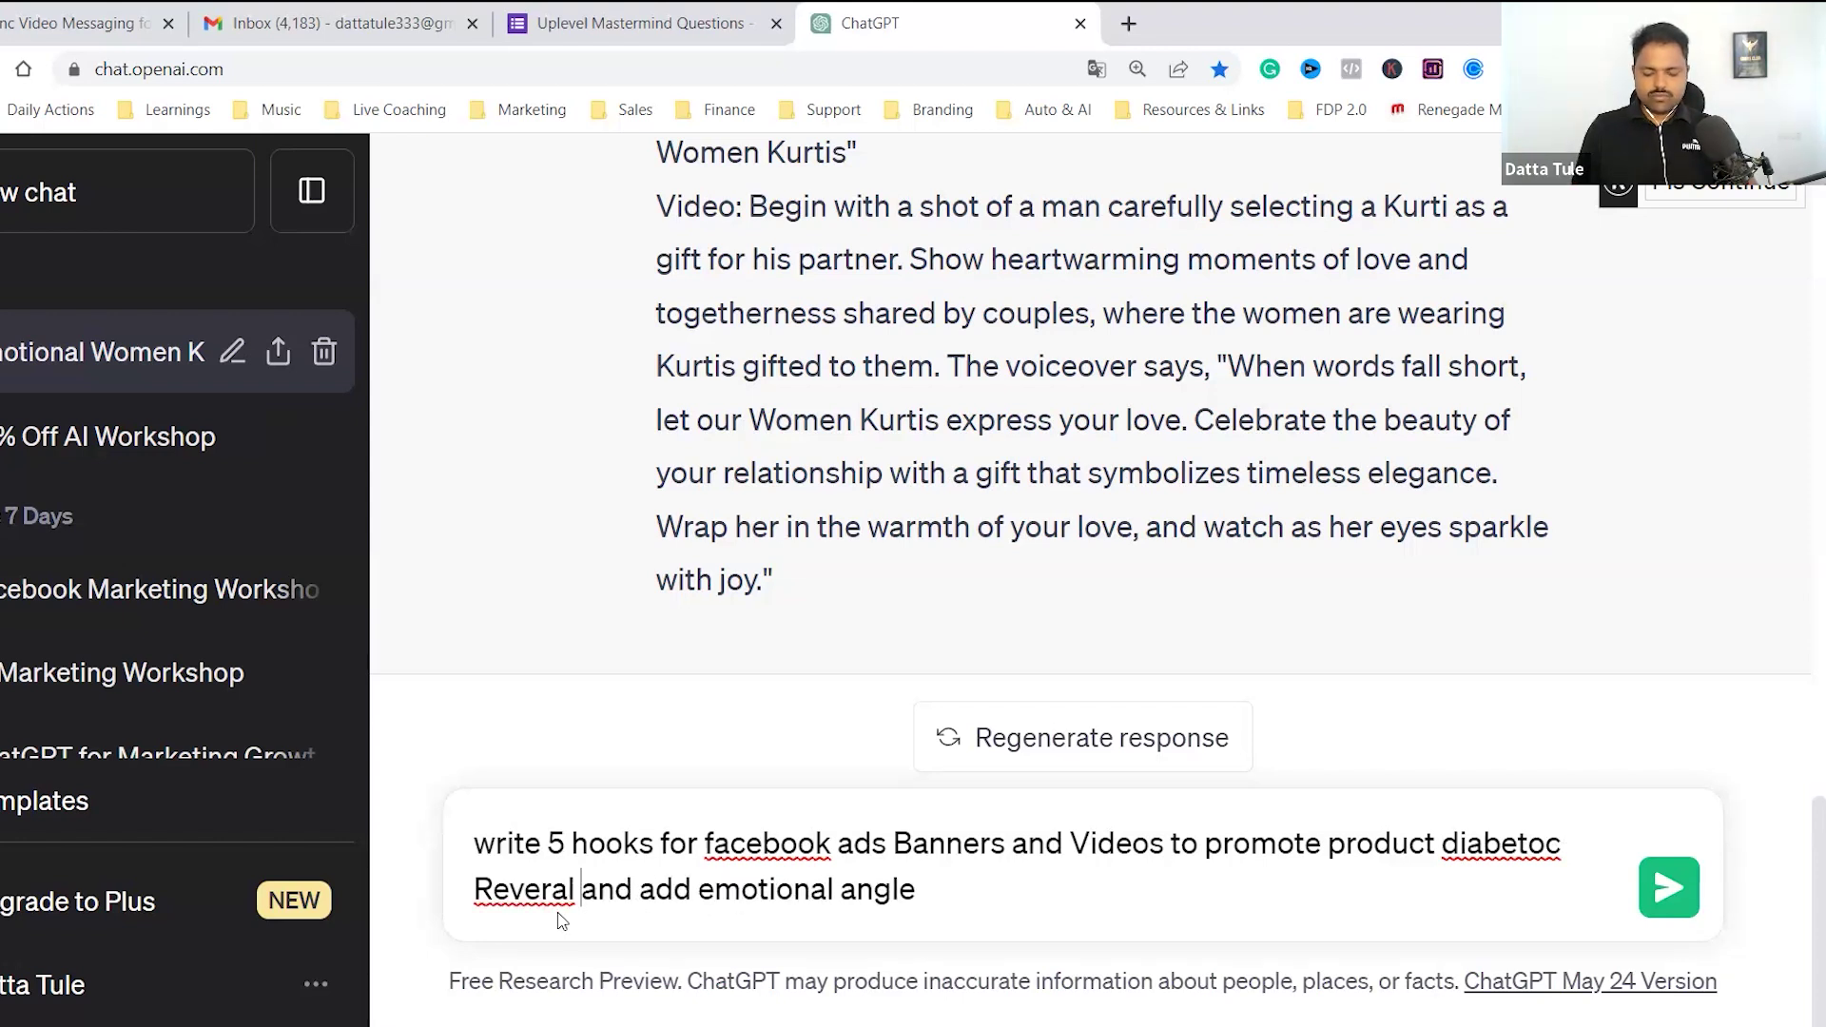
{"action": "type", "text": "medici"}
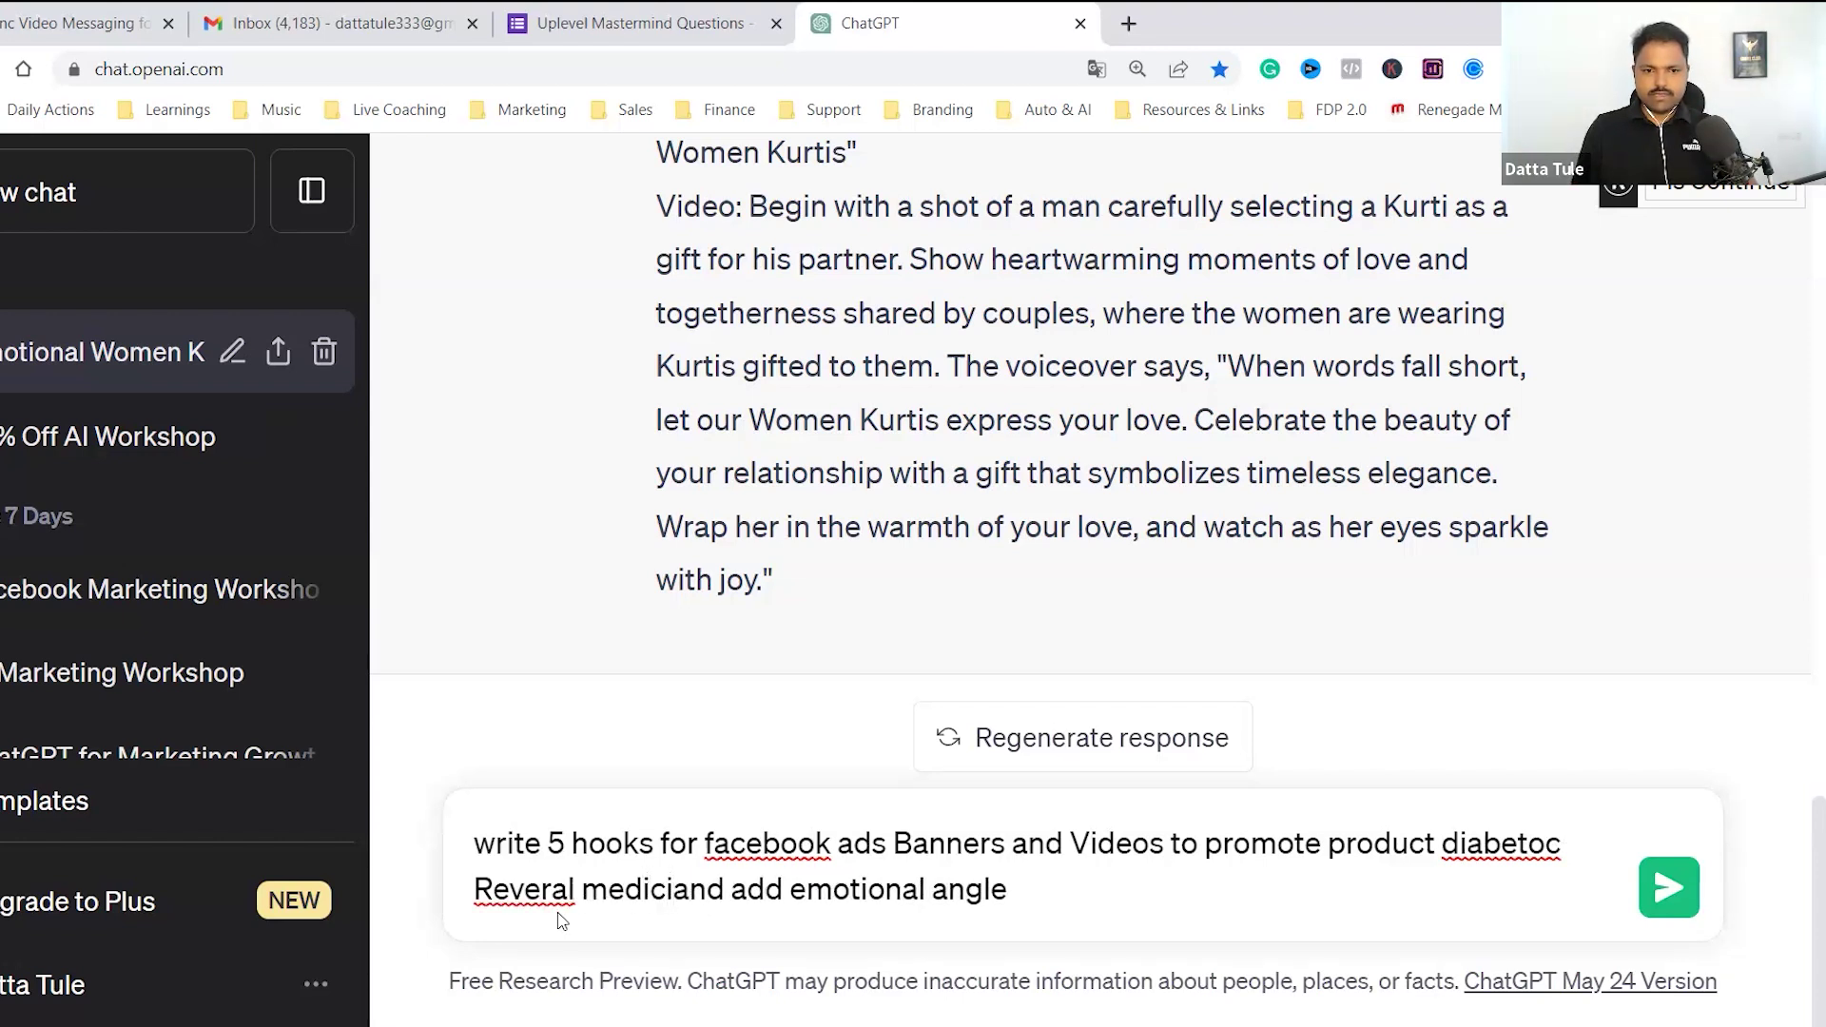
{"action": "type", "text": "es"}
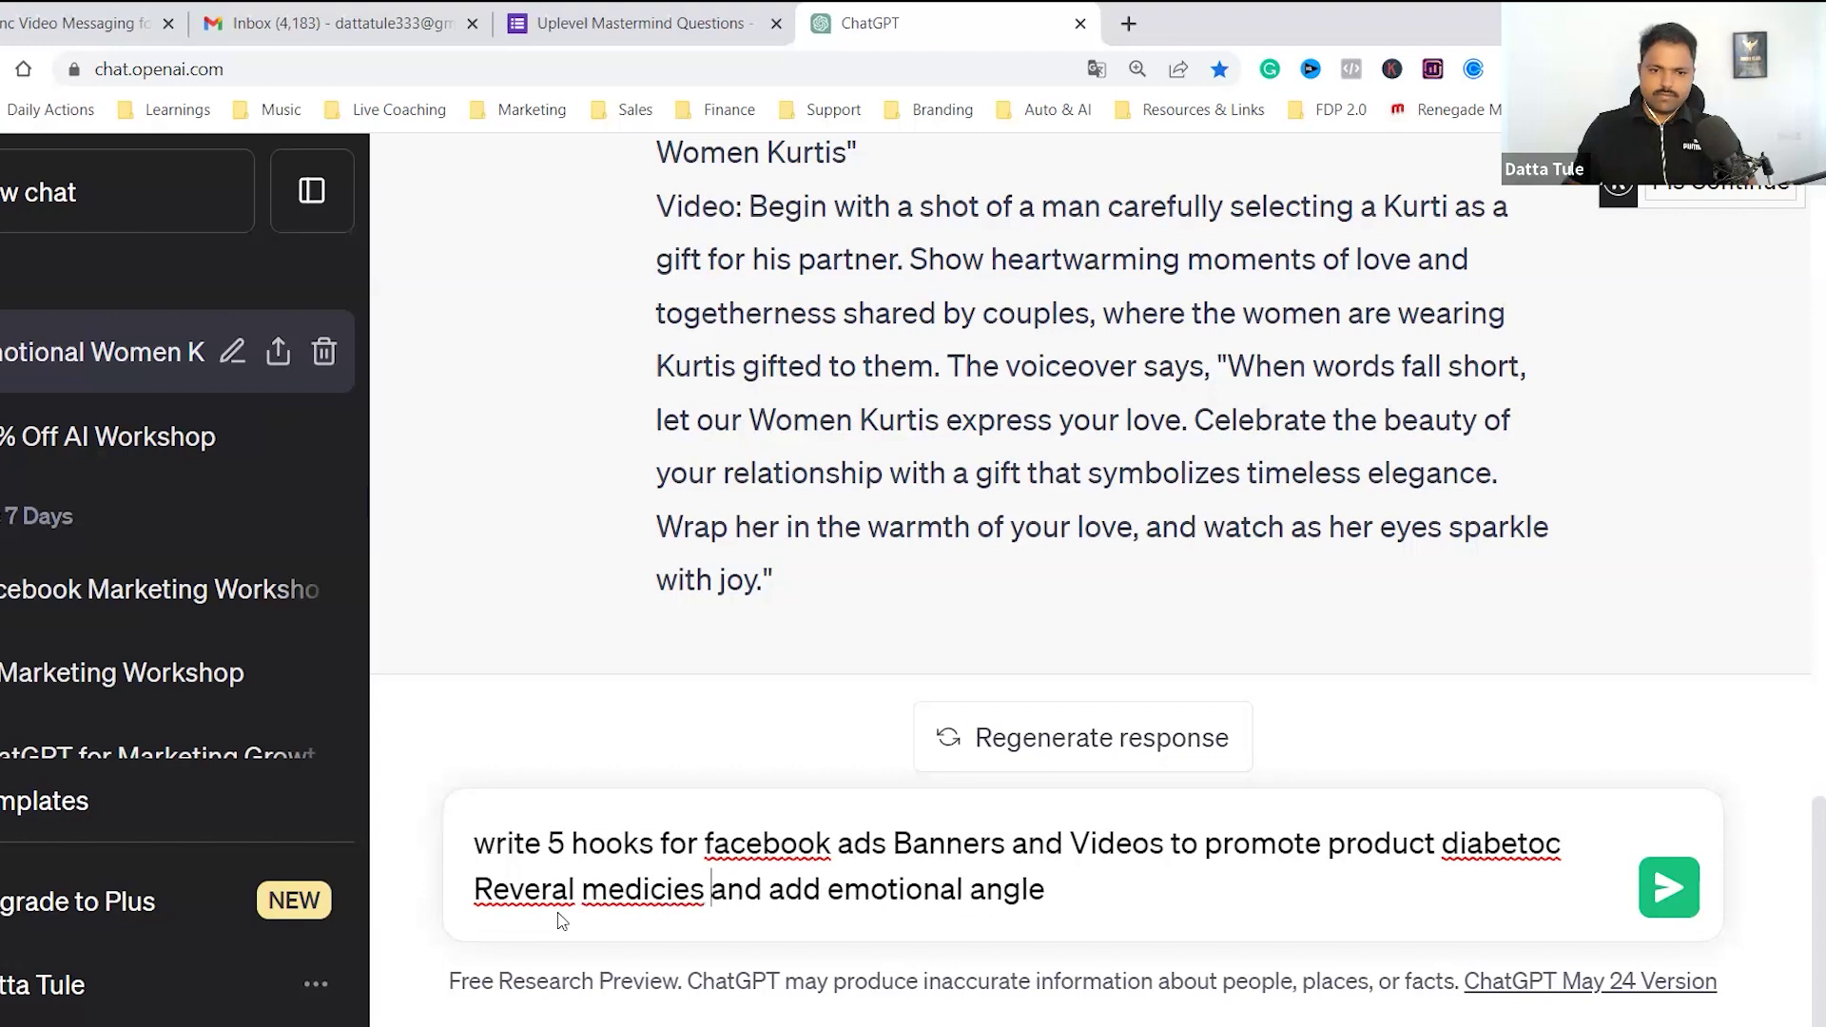
{"action": "left_click_drag", "start_coordinate": [1027, 844], "coordinate": [1166, 843]}
{"action": "key", "text": "BackSpace"}
{"action": "key", "text": "BackSpace"}
Step: Send the banner-only prompt and scroll the five hooks through 'Break Free from the Chains'
{"action": "key", "text": "Return"}
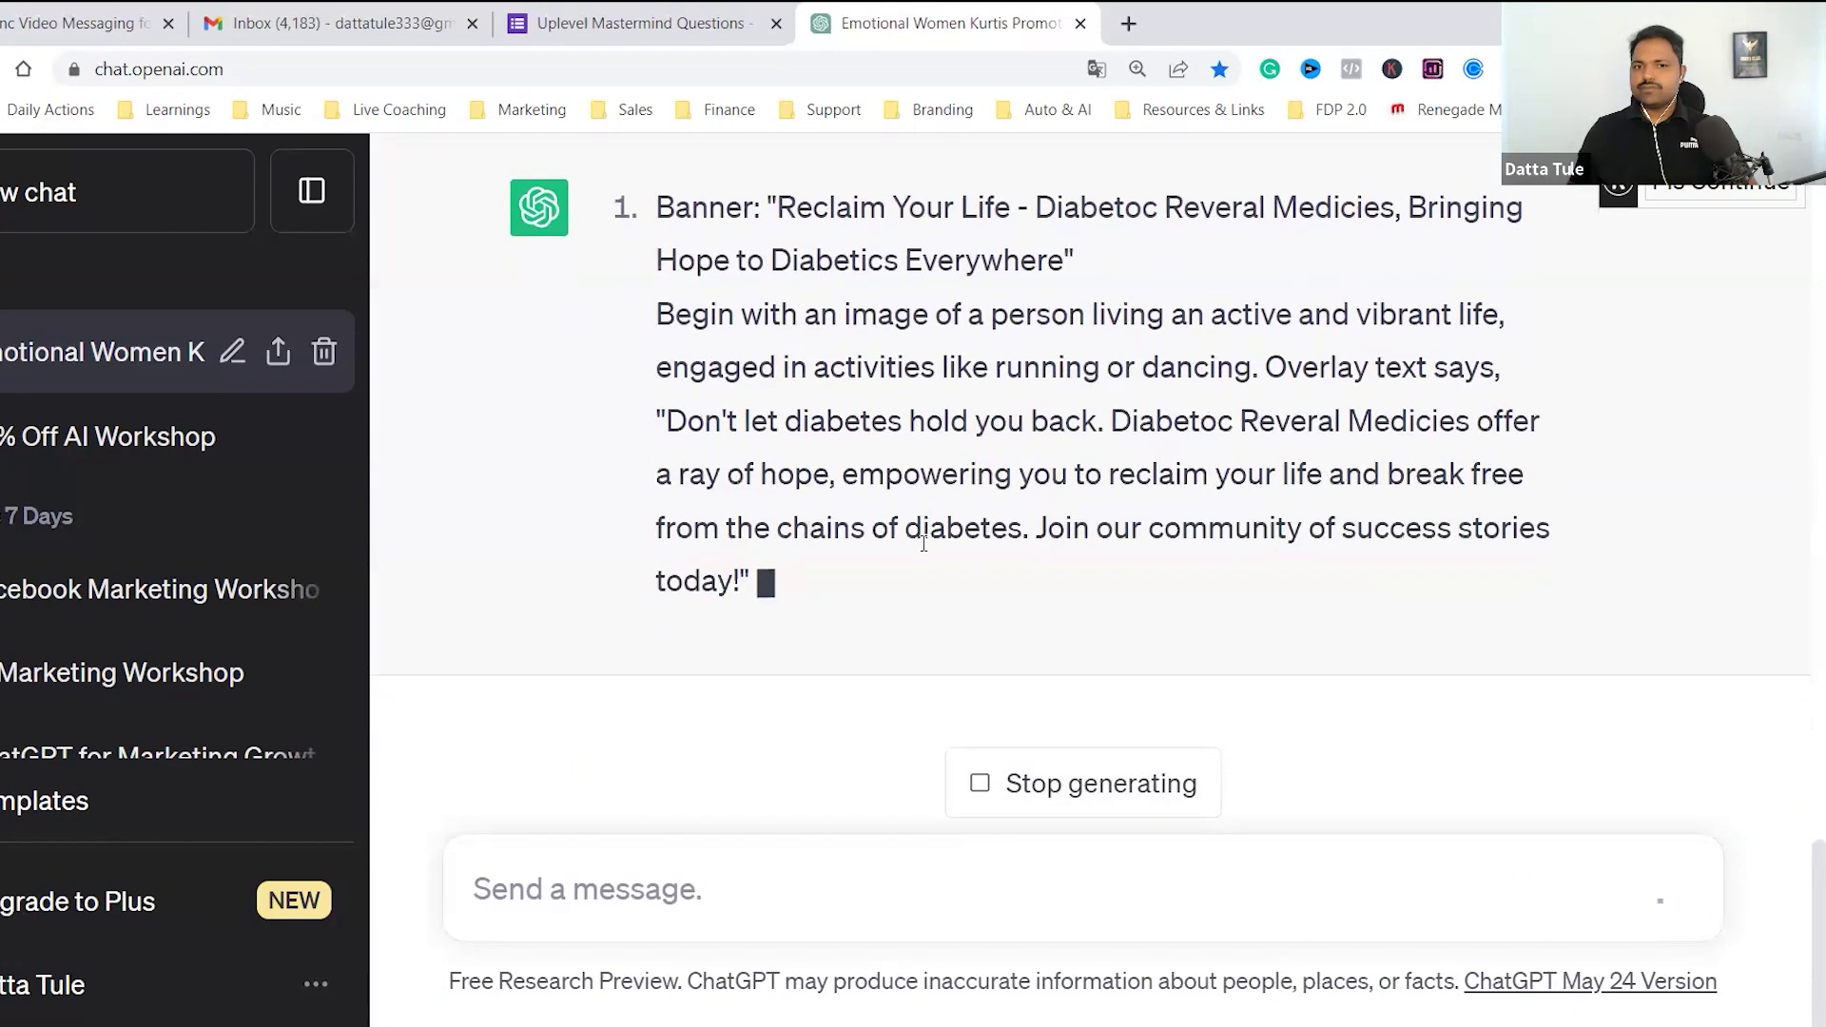
{"action": "scroll", "coordinate": [965, 475], "scroll_direction": "up", "scroll_amount": 6}
{"action": "scroll", "coordinate": [1046, 495], "scroll_direction": "down", "scroll_amount": 3}
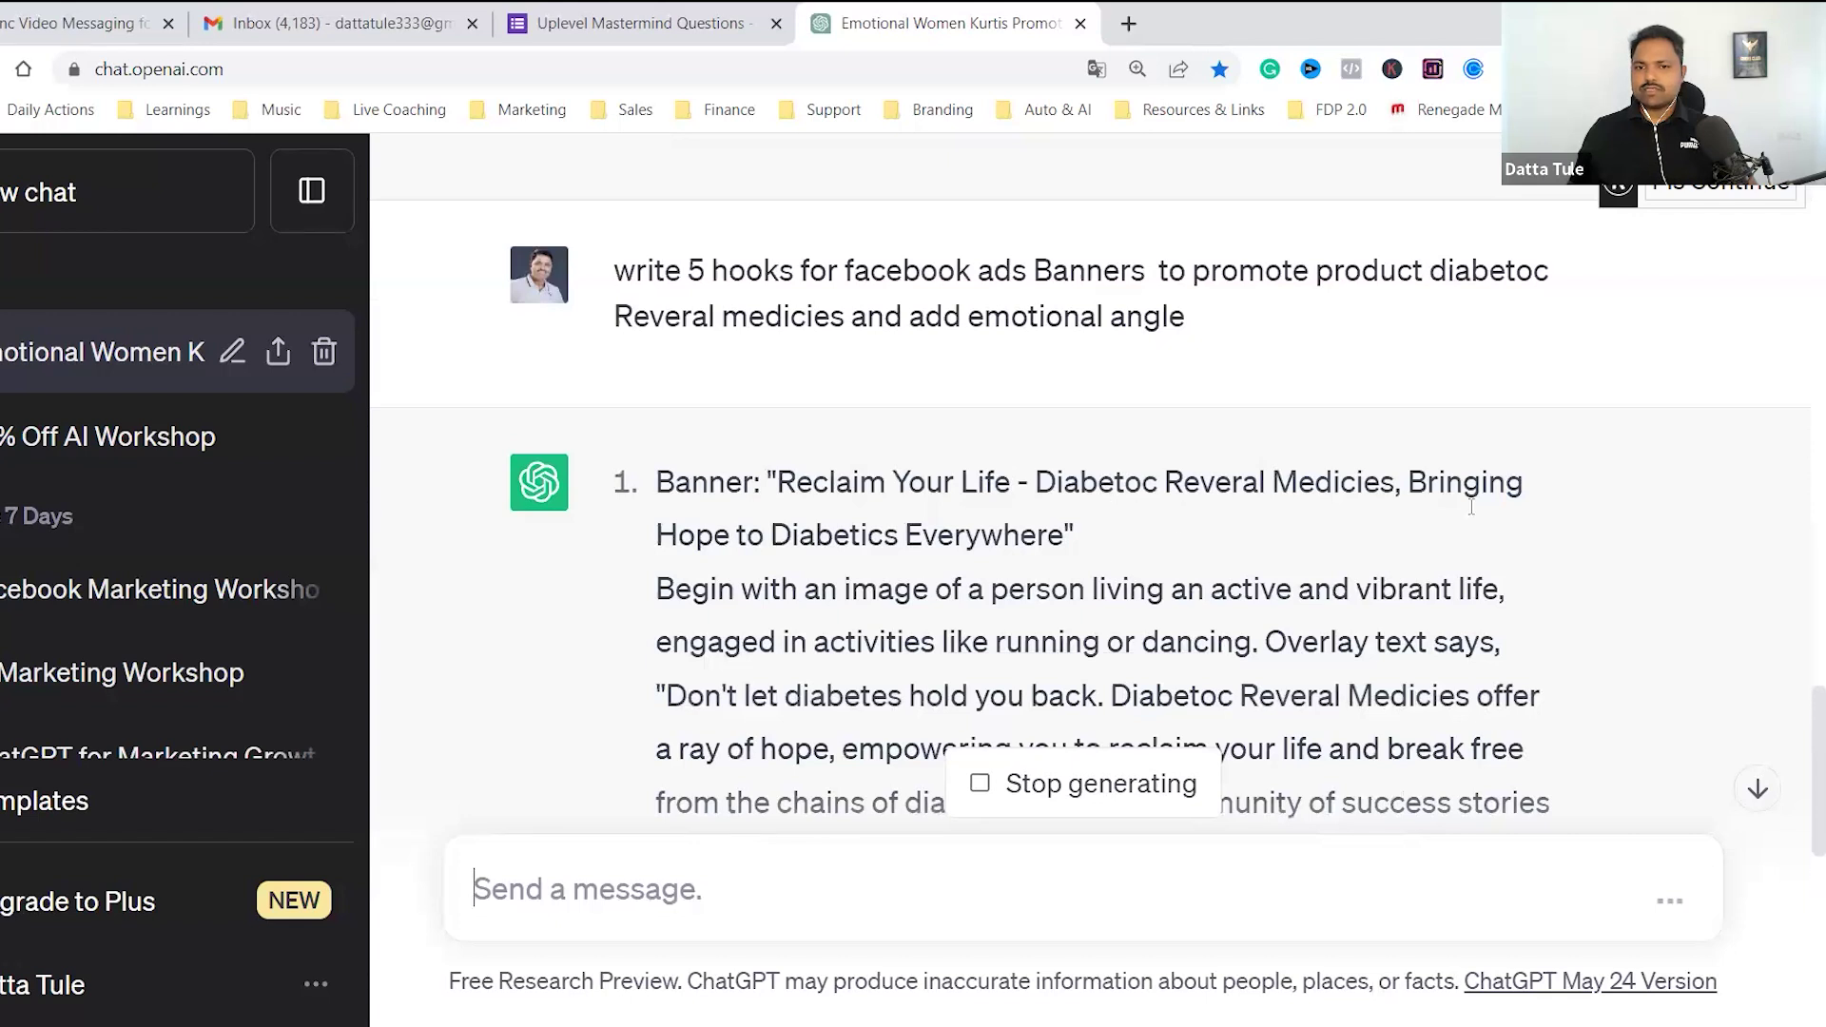
{"action": "scroll", "coordinate": [1465, 519], "scroll_direction": "down", "scroll_amount": 3}
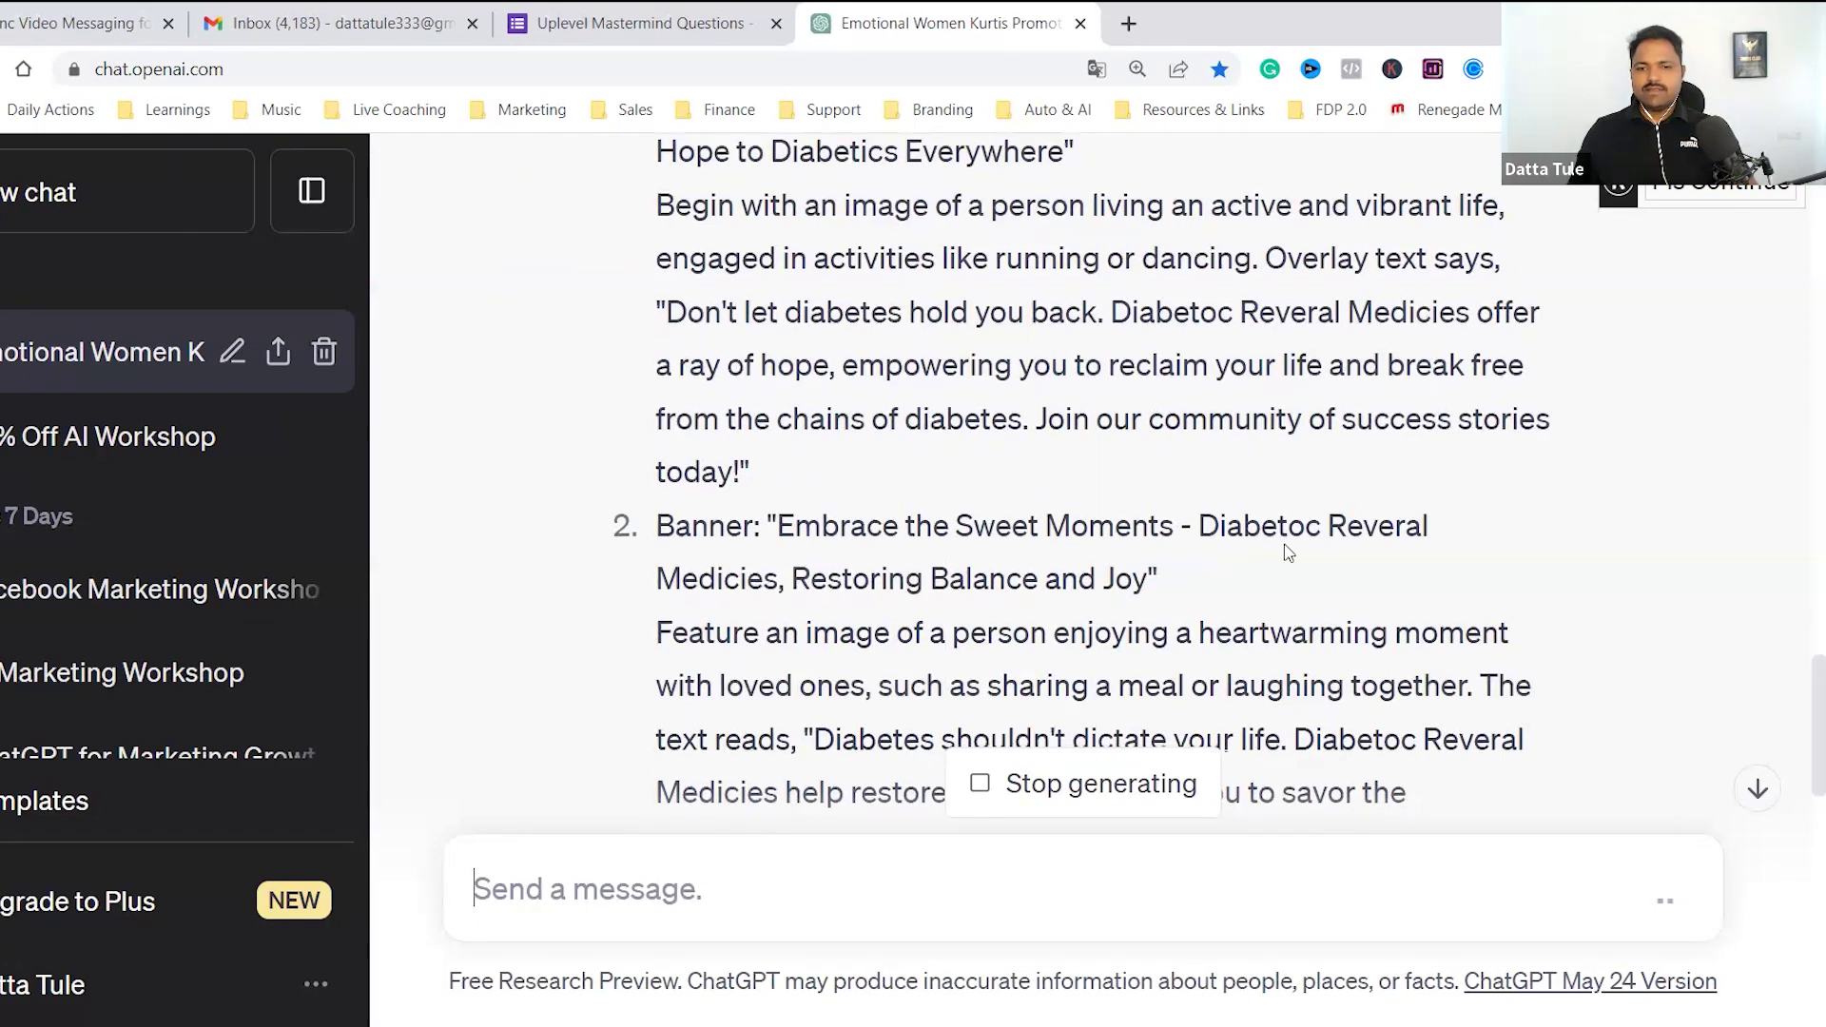
{"action": "scroll", "coordinate": [1020, 691], "scroll_direction": "down", "scroll_amount": 15}
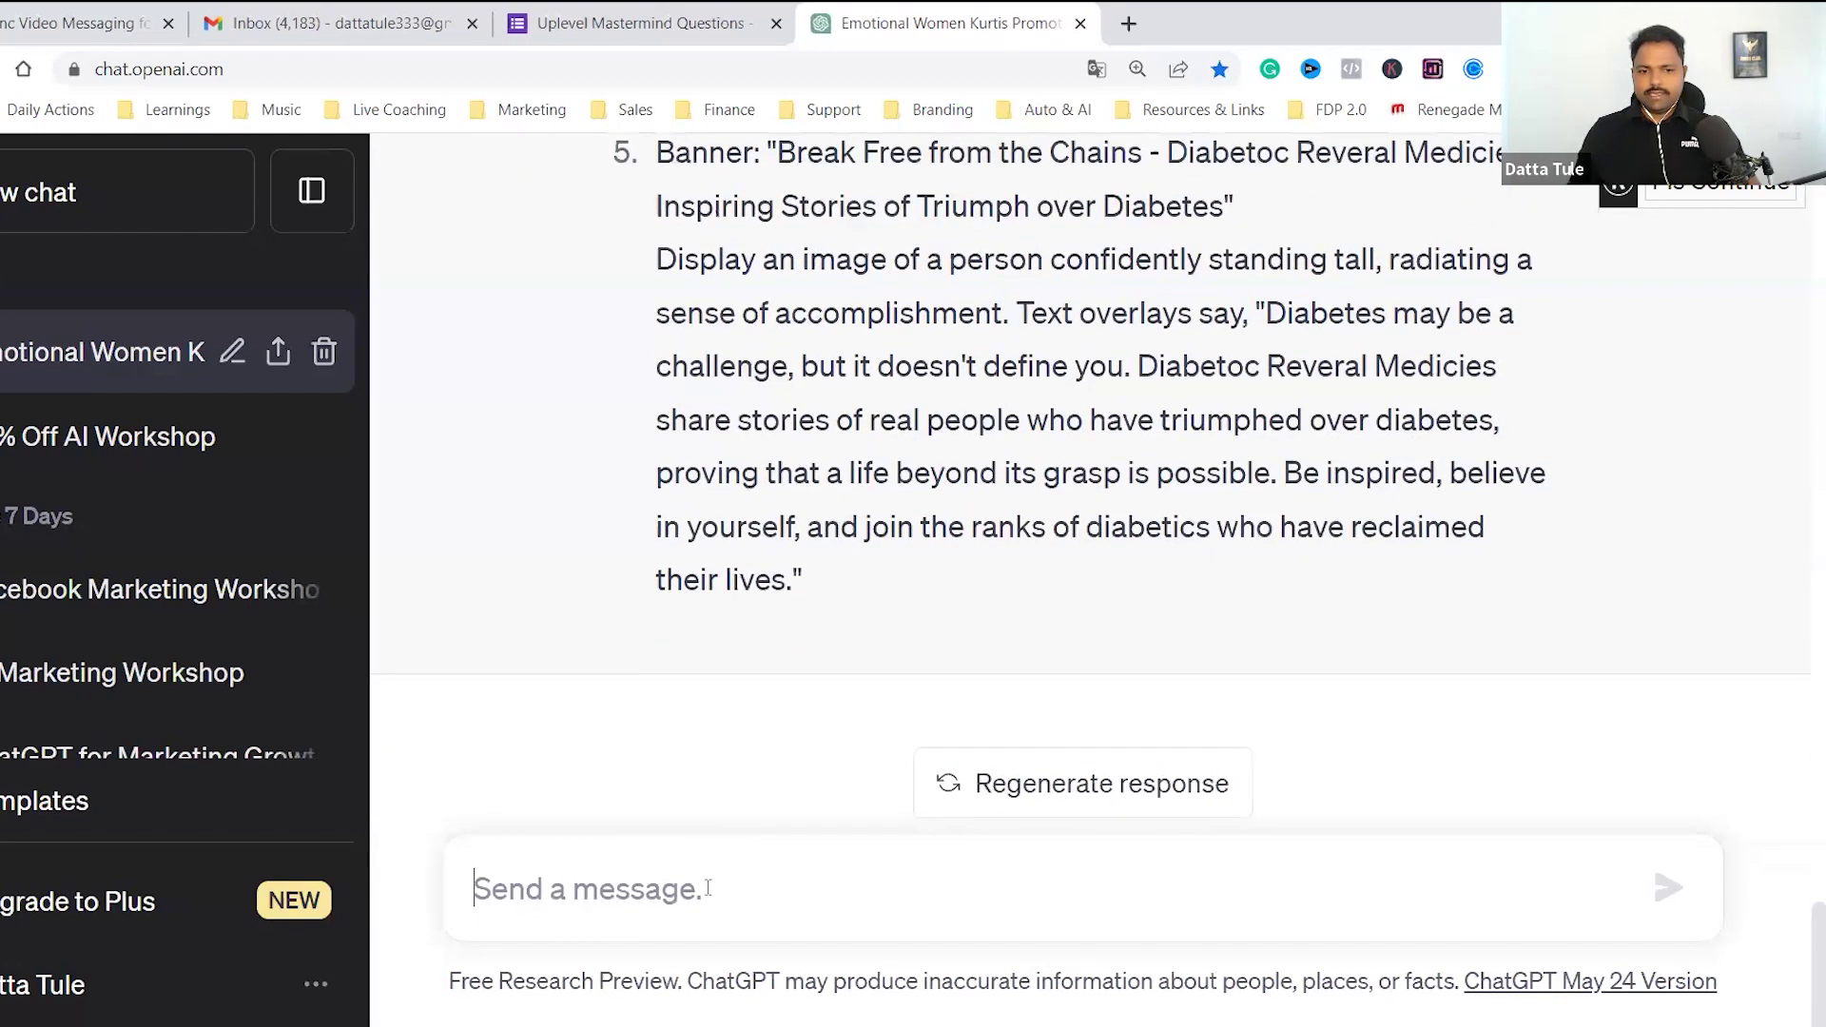
{"action": "scroll", "coordinate": [1186, 597], "scroll_direction": "up", "scroll_amount": 15}
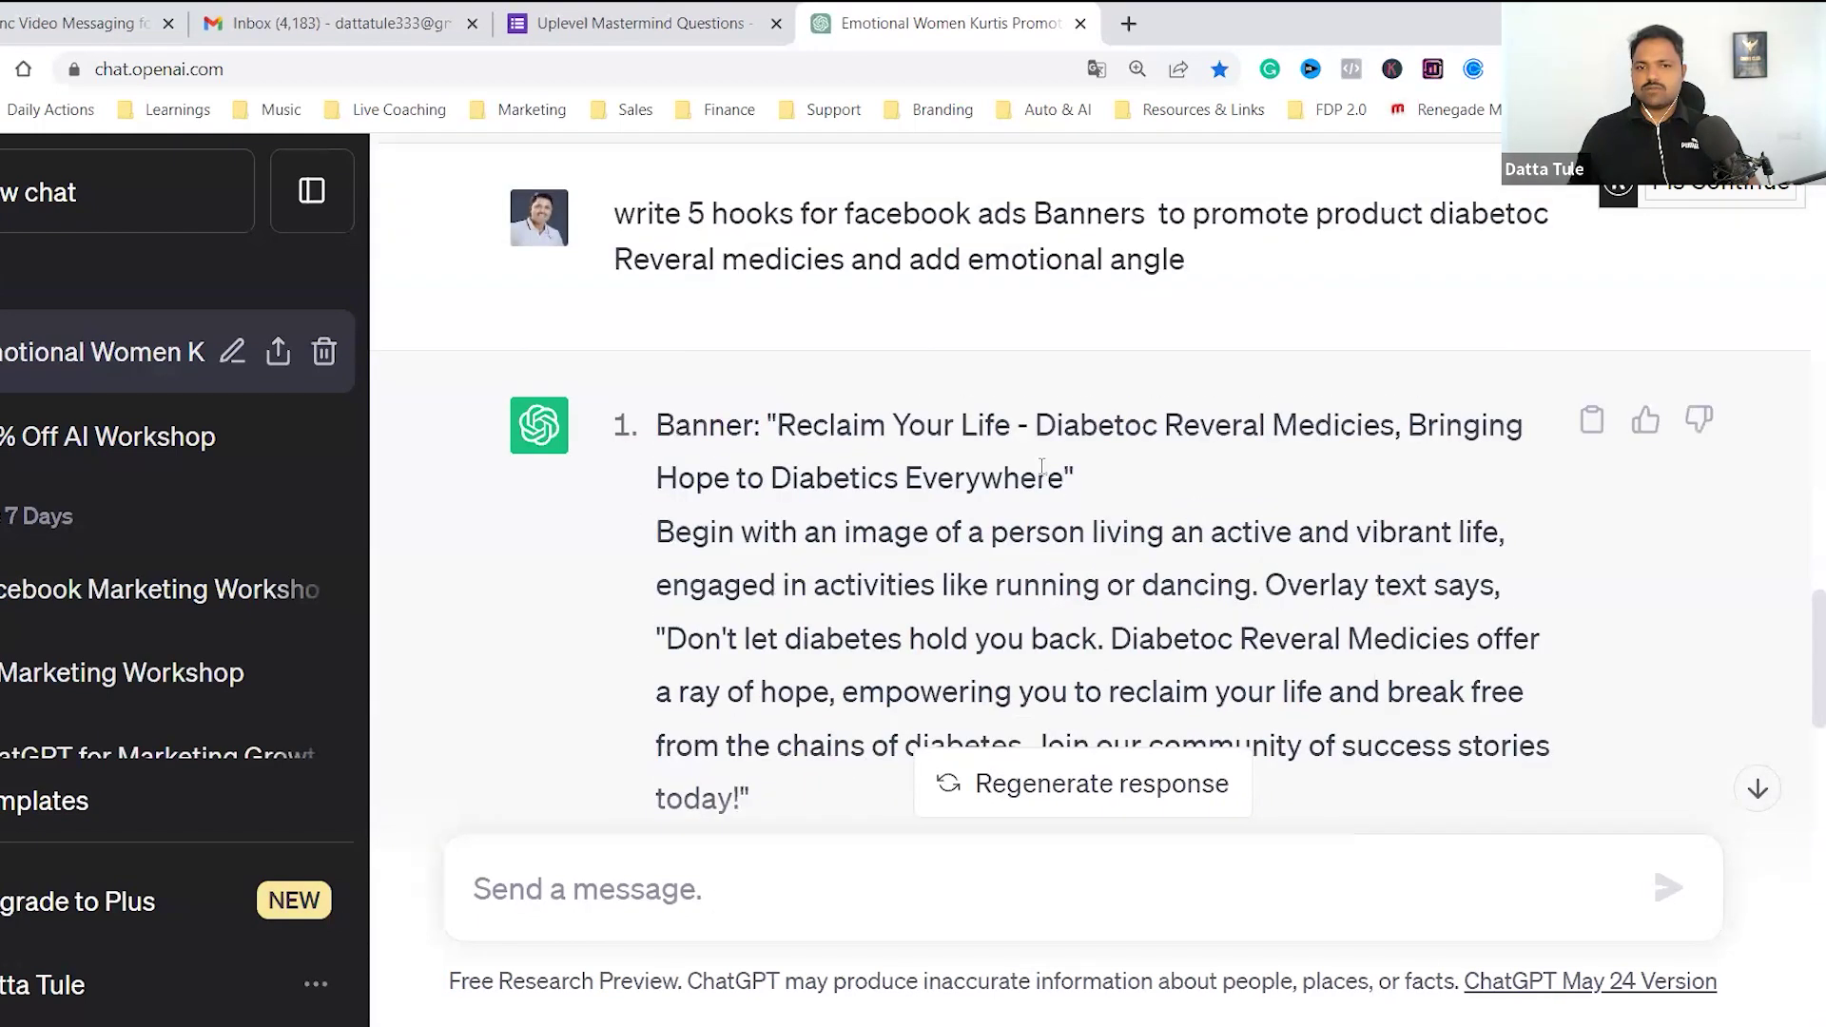
Step: Copy the diabetoc banner prompt into the message box and type 'compleincxe' after 'facebook'
{"action": "left_click_drag", "start_coordinate": [1205, 645], "coordinate": [611, 595]}
{"action": "key", "text": "ctrl+c"}
{"action": "scroll", "coordinate": [905, 778], "scroll_direction": "down", "scroll_amount": 9}
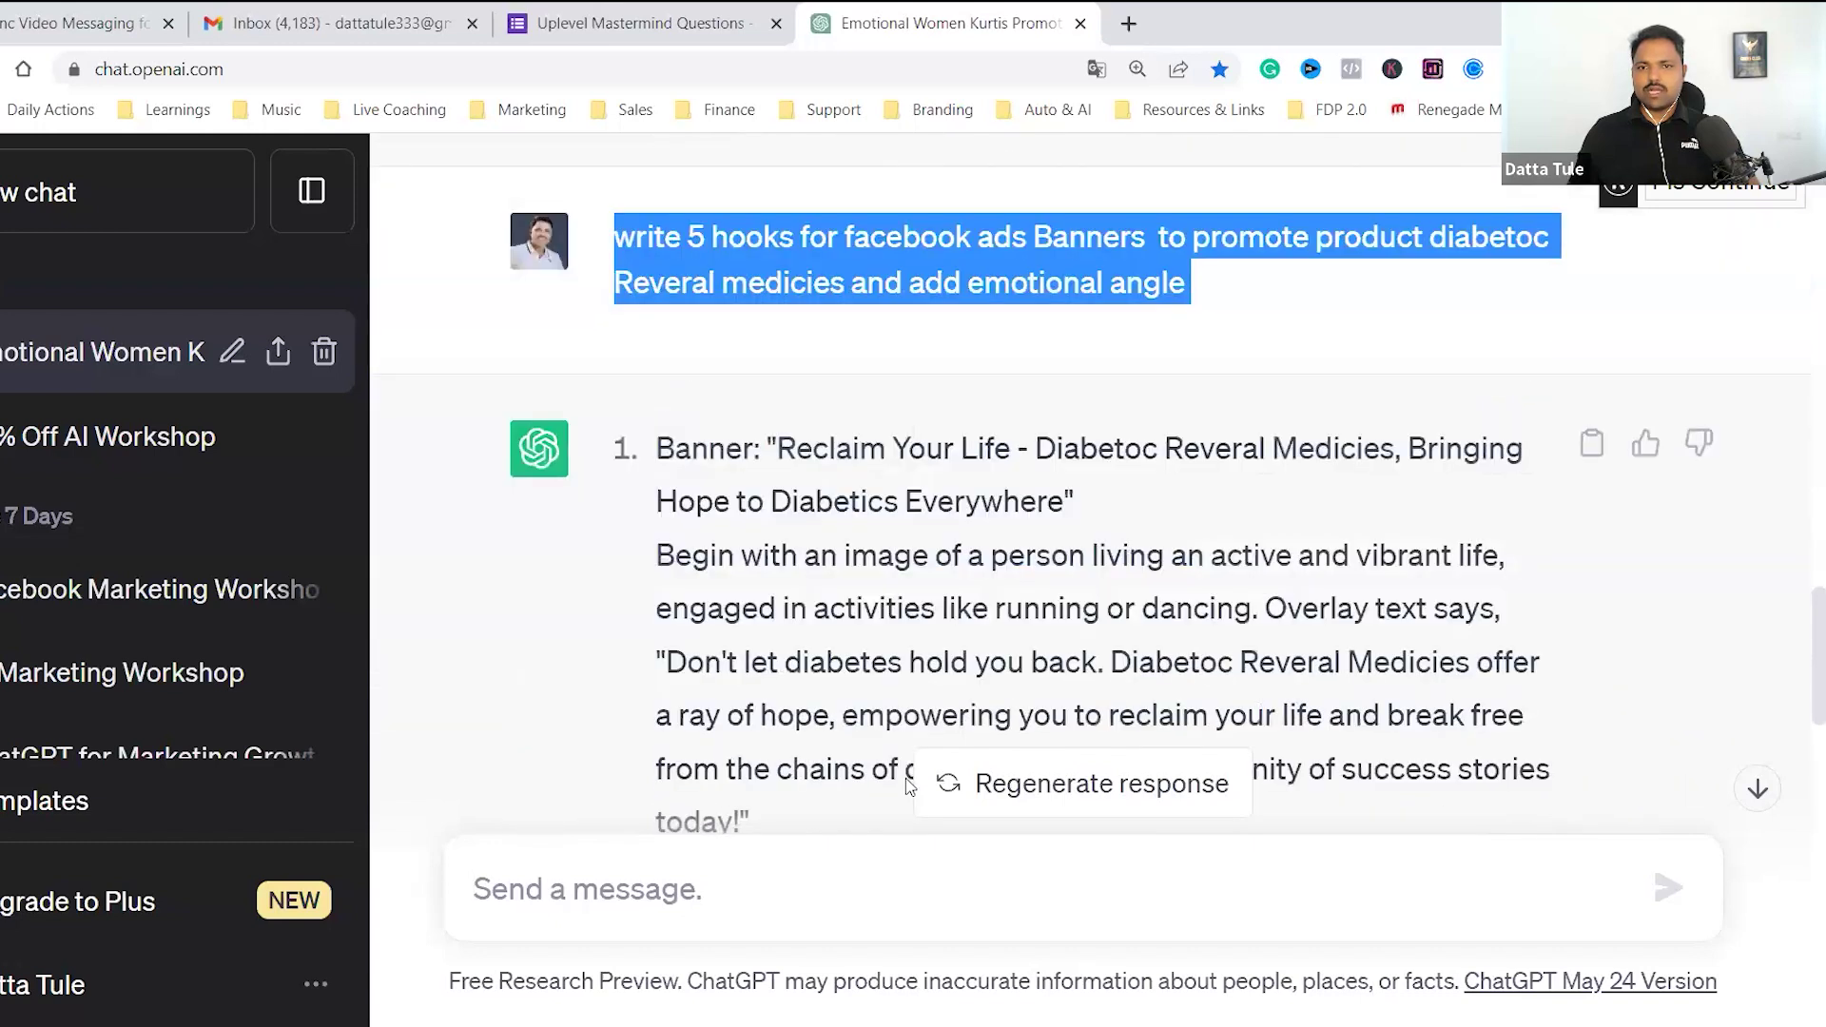
{"action": "left_click", "coordinate": [637, 910]}
{"action": "key", "text": "ctrl+v"}
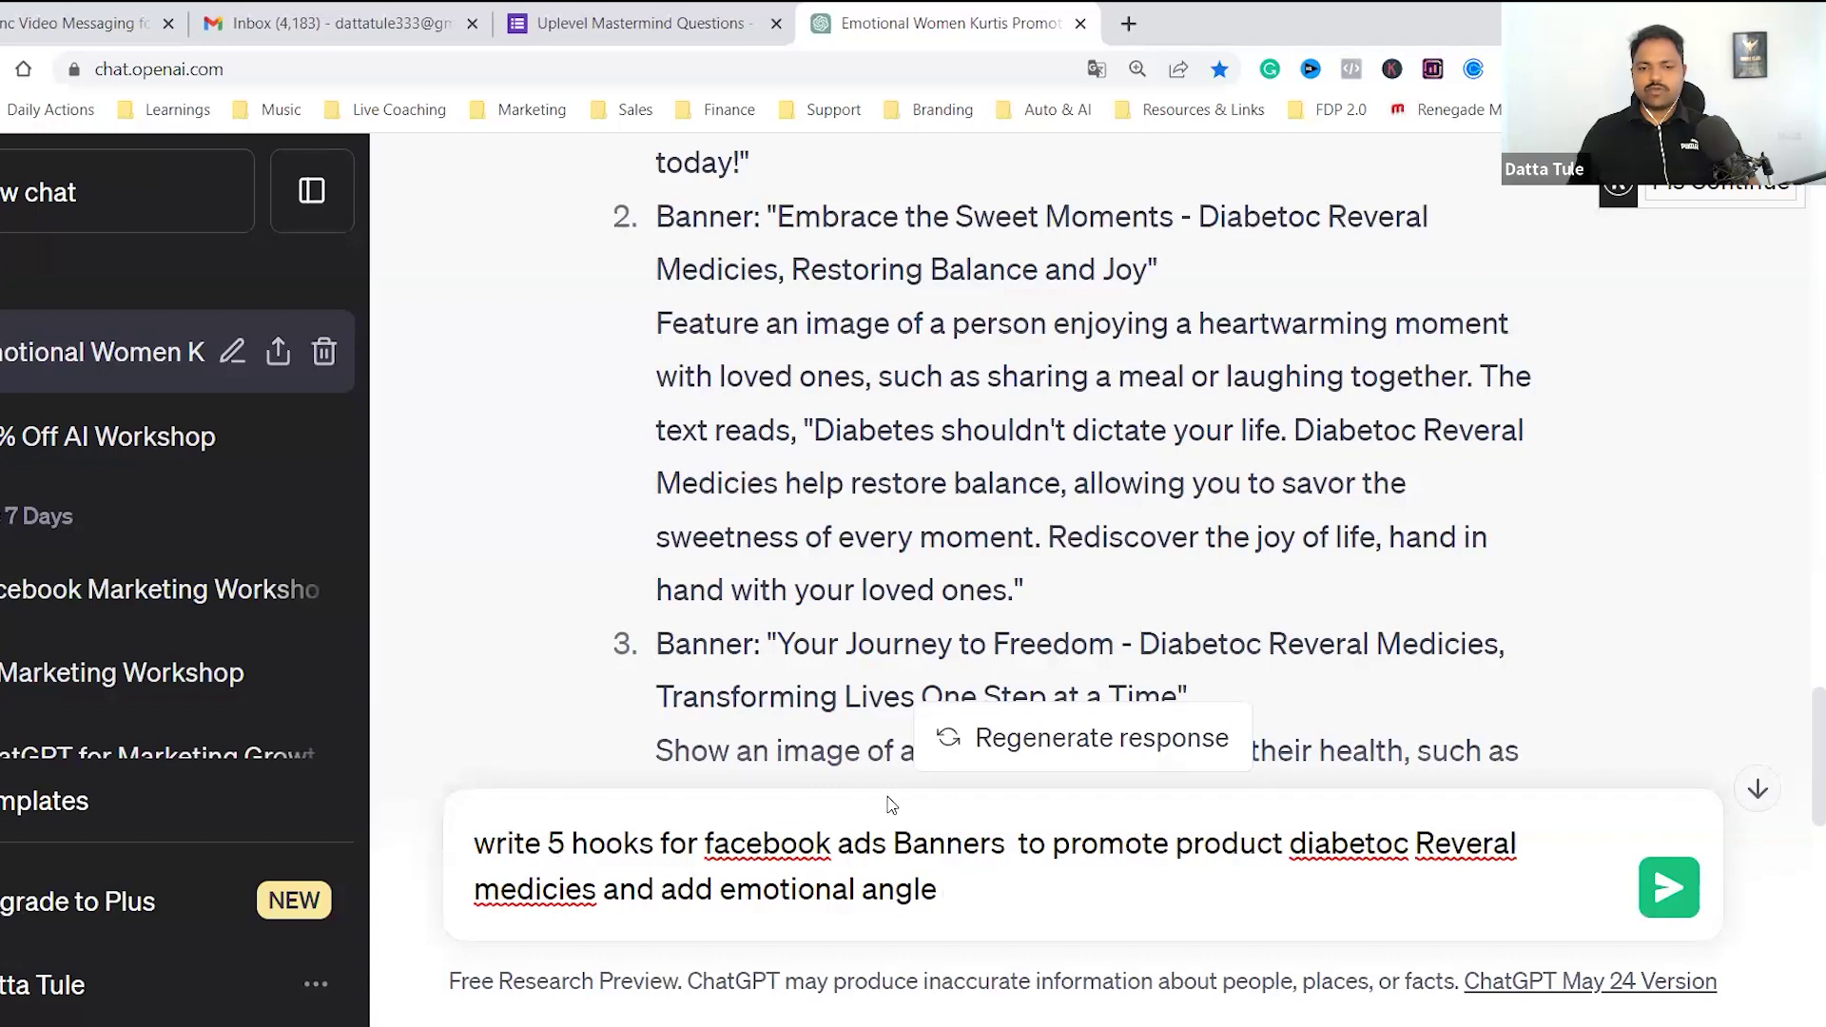
{"action": "left_click", "coordinate": [833, 842]}
{"action": "type", "text": "compleincx"}
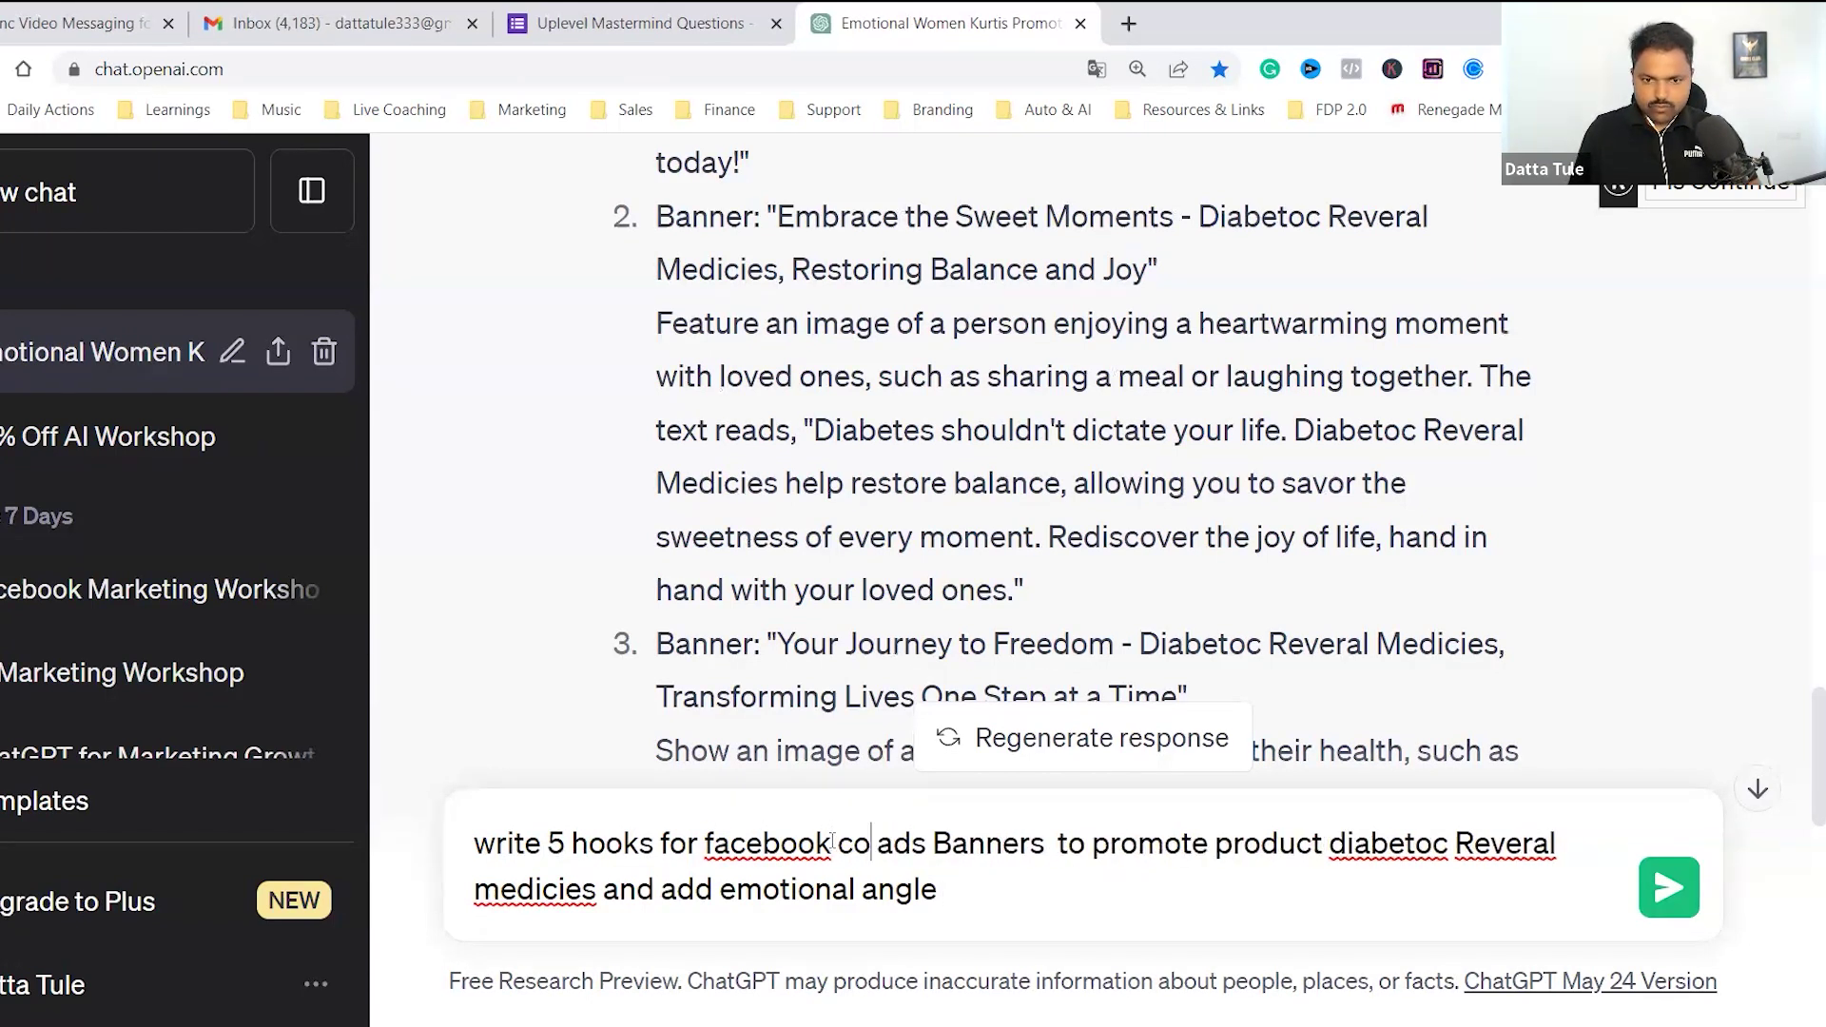
{"action": "type", "text": "e"}
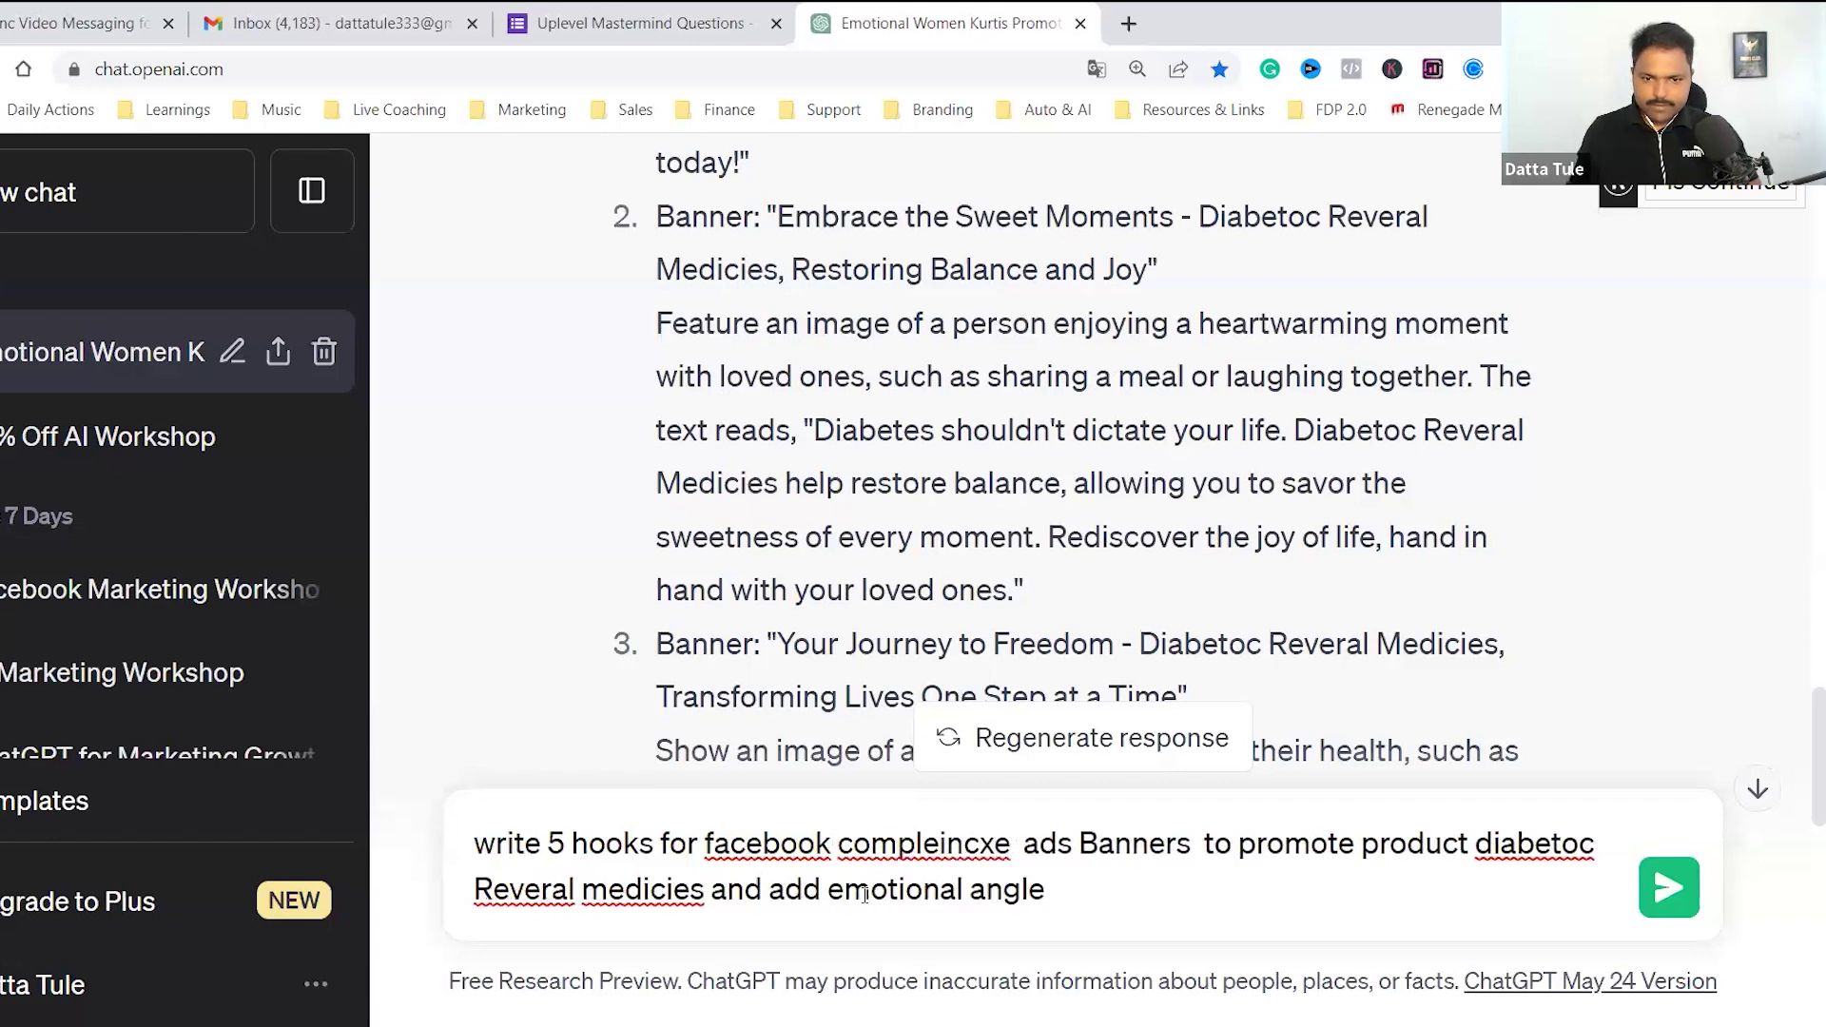
Step: Correct the misspelled word to 'compliance' using the spelling suggestions
{"action": "right_click", "coordinate": [937, 856]}
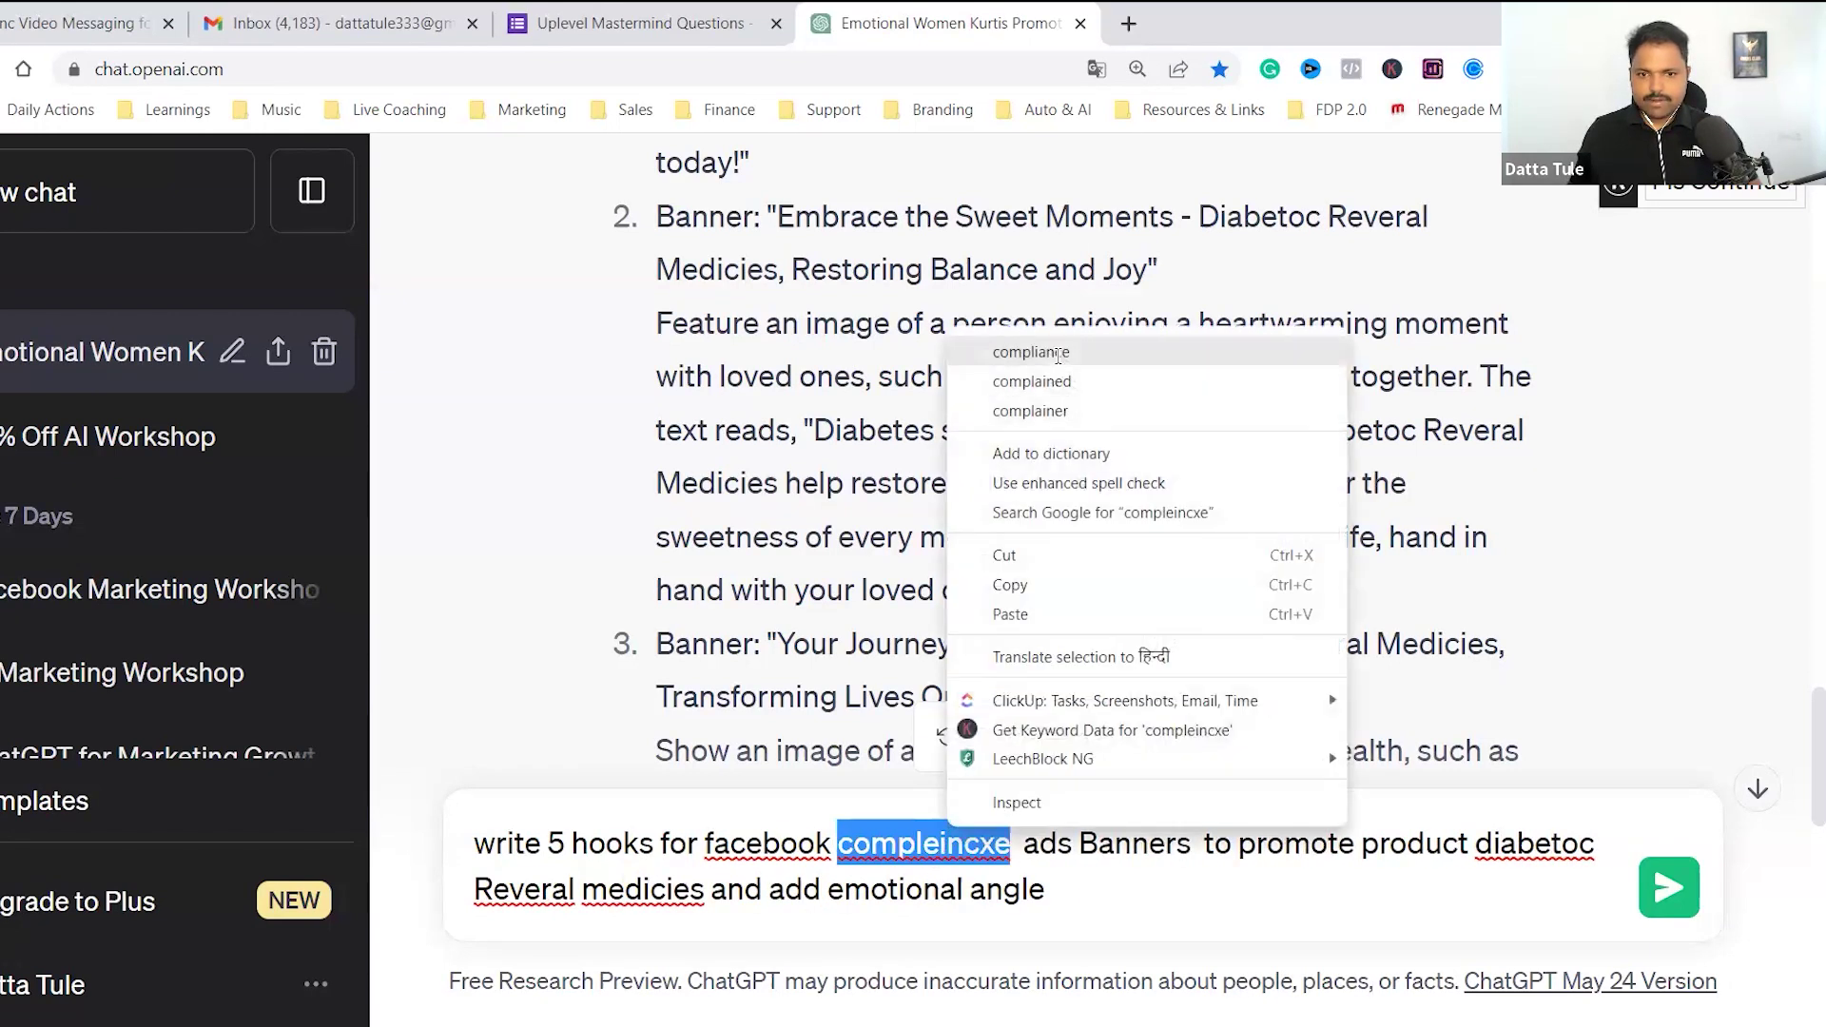
{"action": "left_click", "coordinate": [1056, 354]}
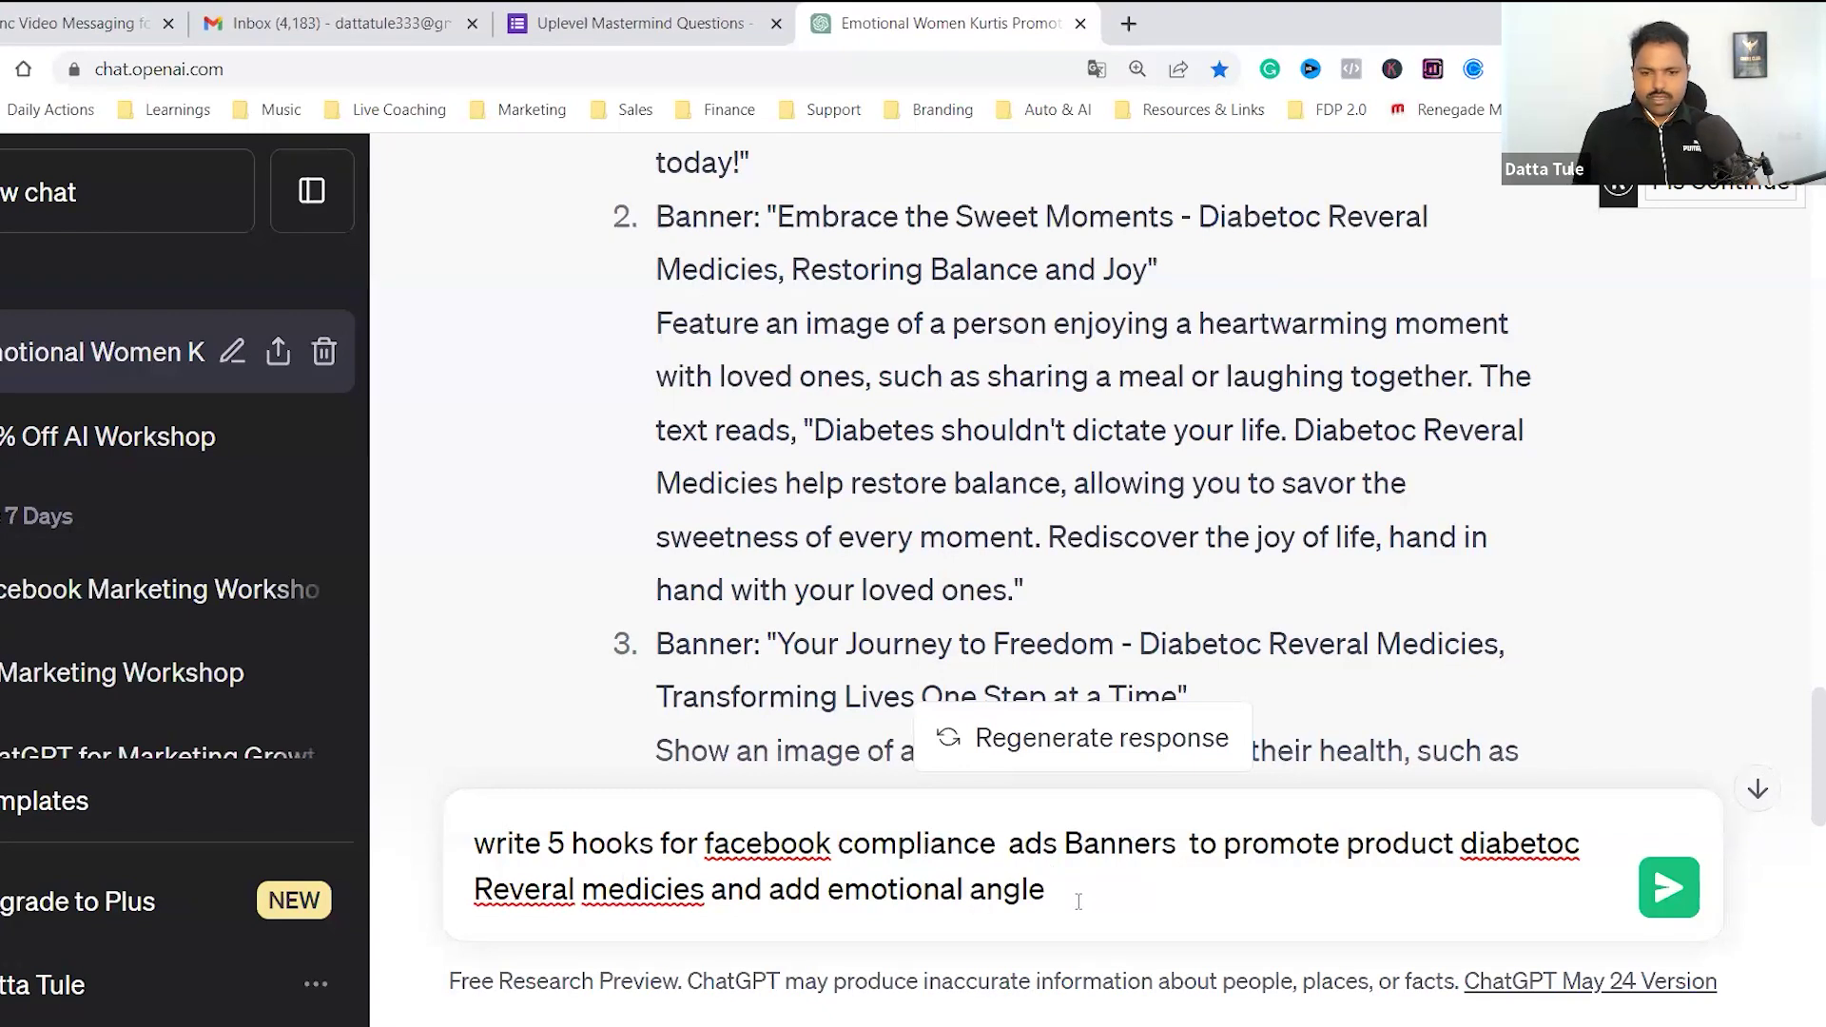
{"action": "type", "text": "make"}
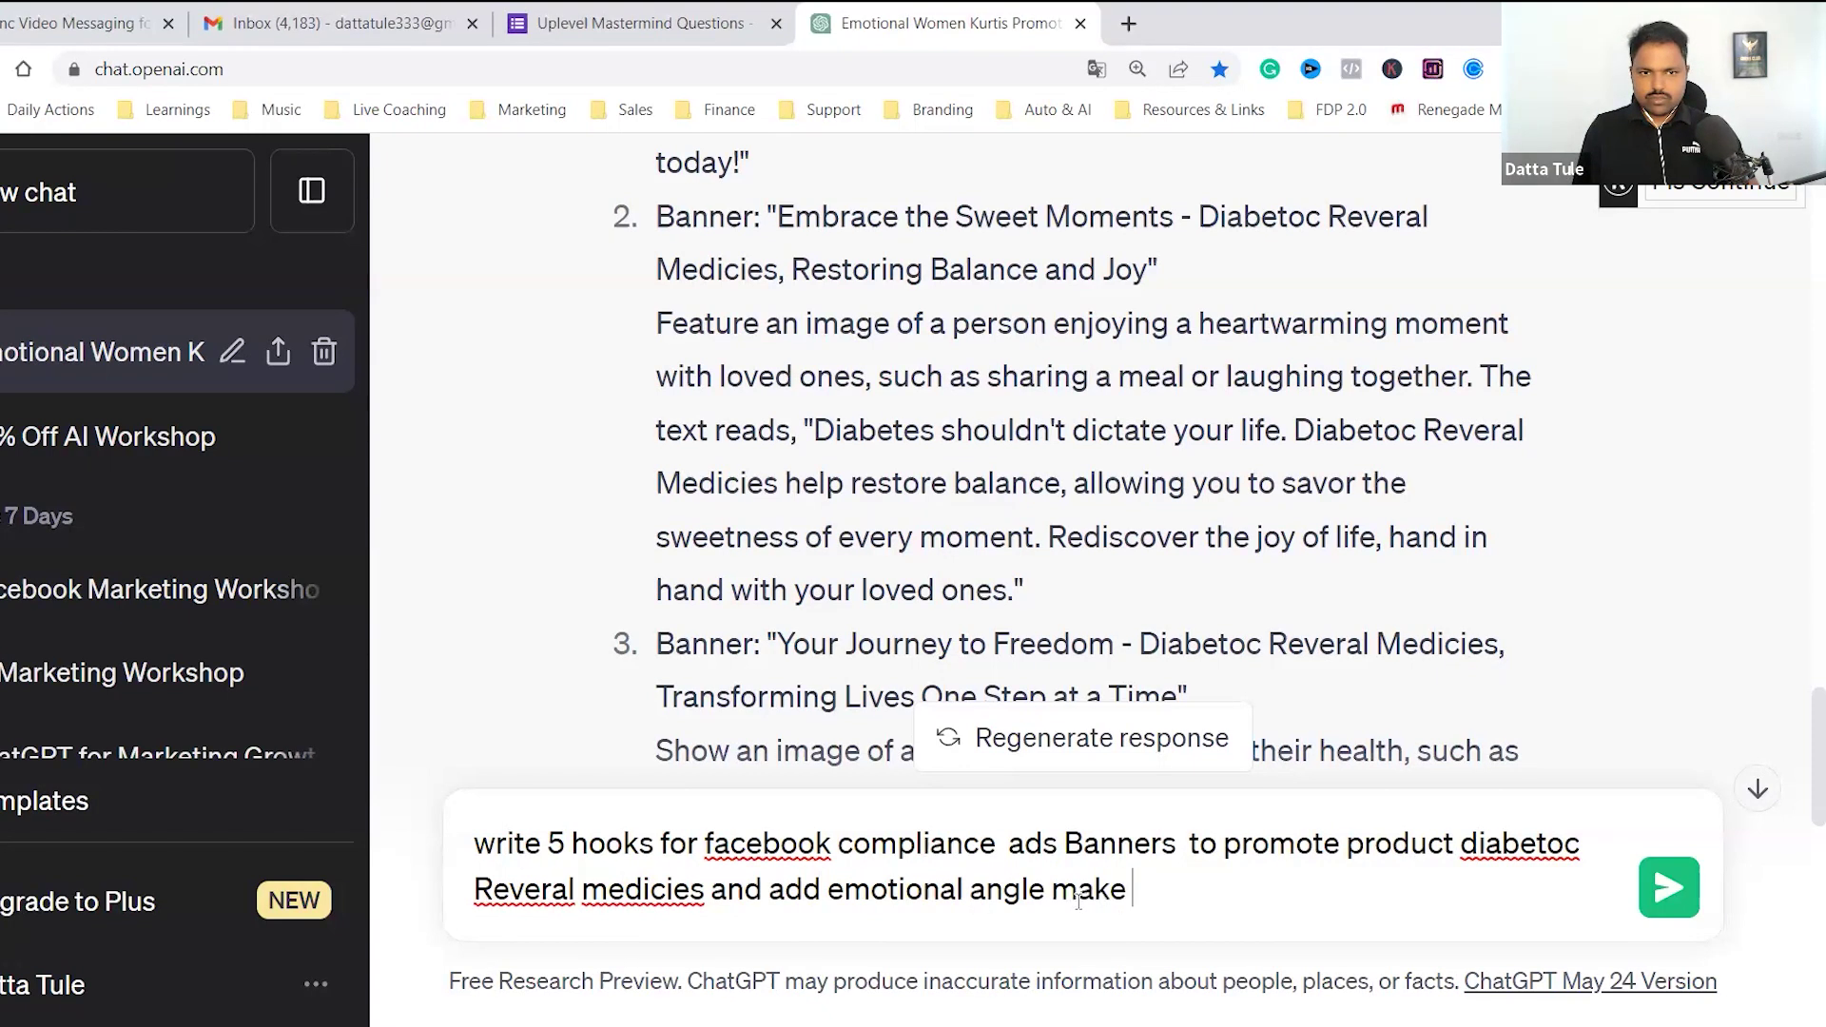
{"action": "key", "text": "BackSpace"}
{"action": "key", "text": "BackSpace"}
{"action": "key", "text": "BackSpace"}
{"action": "key", "text": "BackSpace"}
Step: Append 'and make sure to avoid words which causes account restrictions' and send the prompt
{"action": "type", "text": "and"}
{"action": "type", "text": " make sut"}
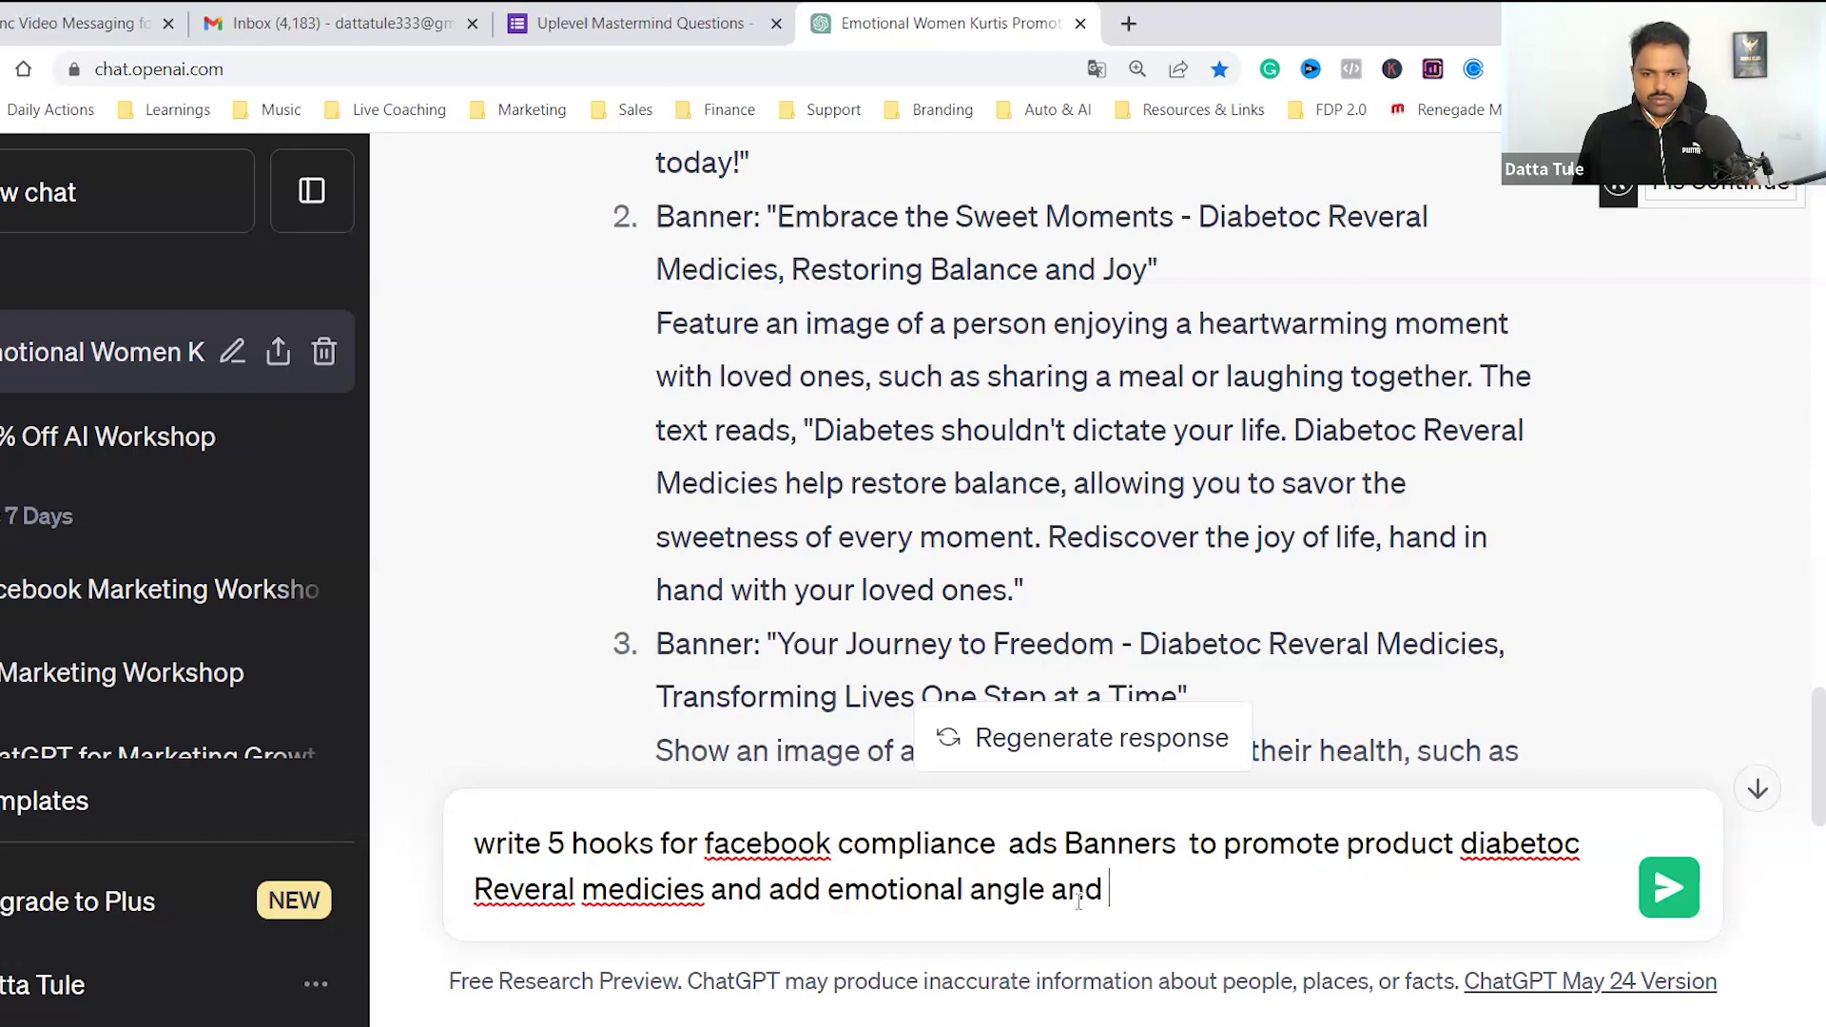
{"action": "type", "text": "e"}
{"action": "key", "text": "BackSpace"}
{"action": "key", "text": "BackSpace"}
{"action": "type", "text": "re to avoid "}
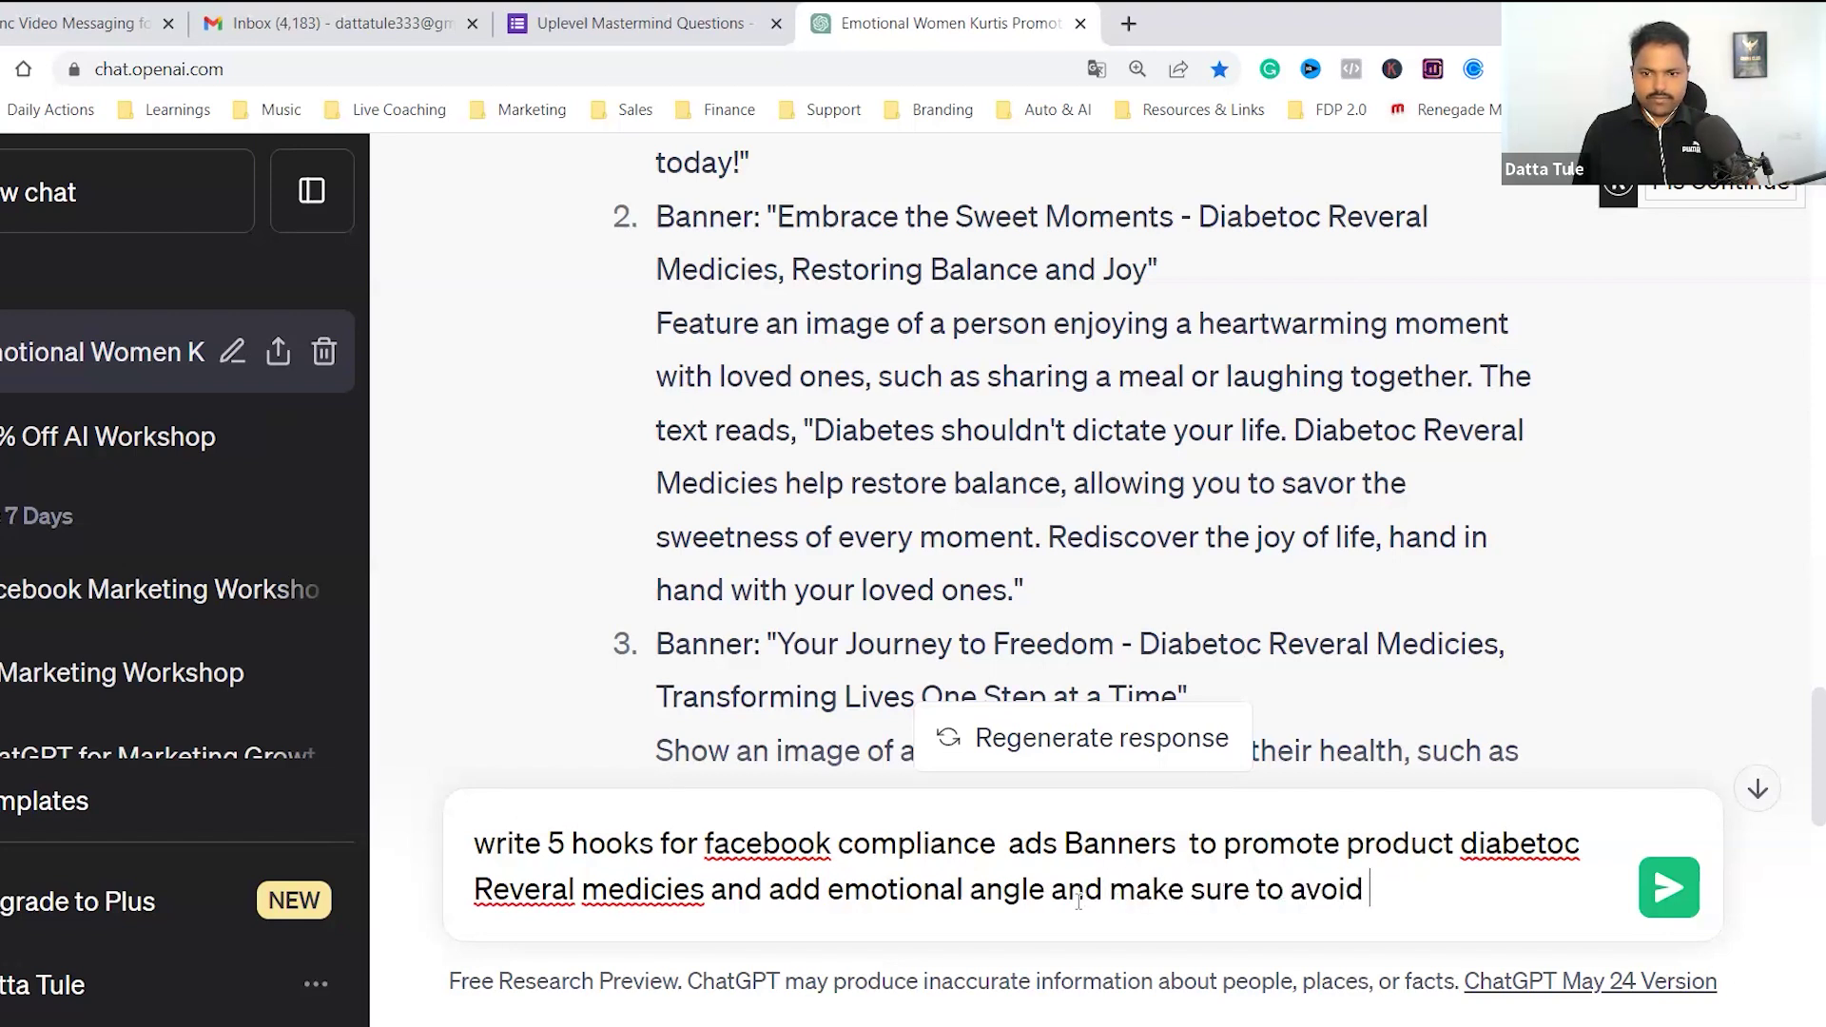
{"action": "type", "text": "facebook"}
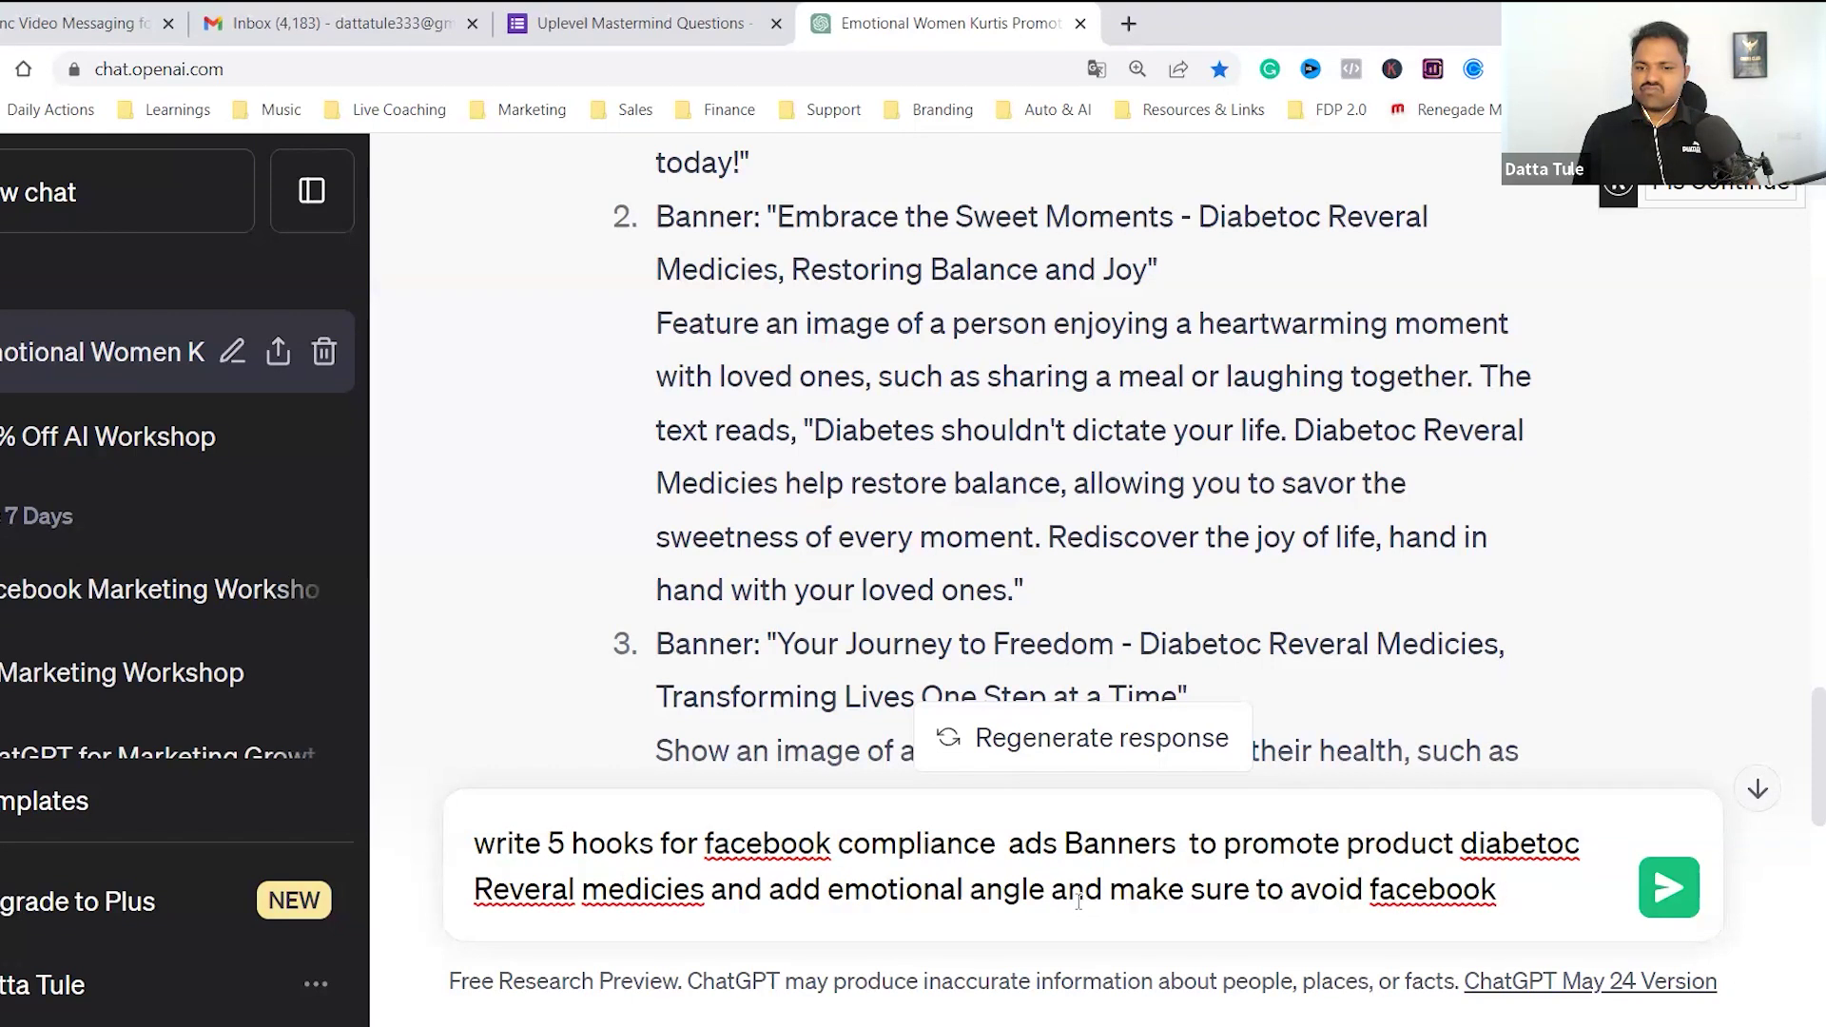
{"action": "key", "text": "BackSpace"}
{"action": "key", "text": "BackSpace"}
{"action": "key", "text": "BackSpace"}
{"action": "key", "text": "BackSpace"}
{"action": "key", "text": "BackSpace"}
{"action": "key", "text": "BackSpace"}
{"action": "key", "text": "BackSpace"}
{"action": "key", "text": "BackSpace"}
{"action": "key", "text": "BackSpace"}
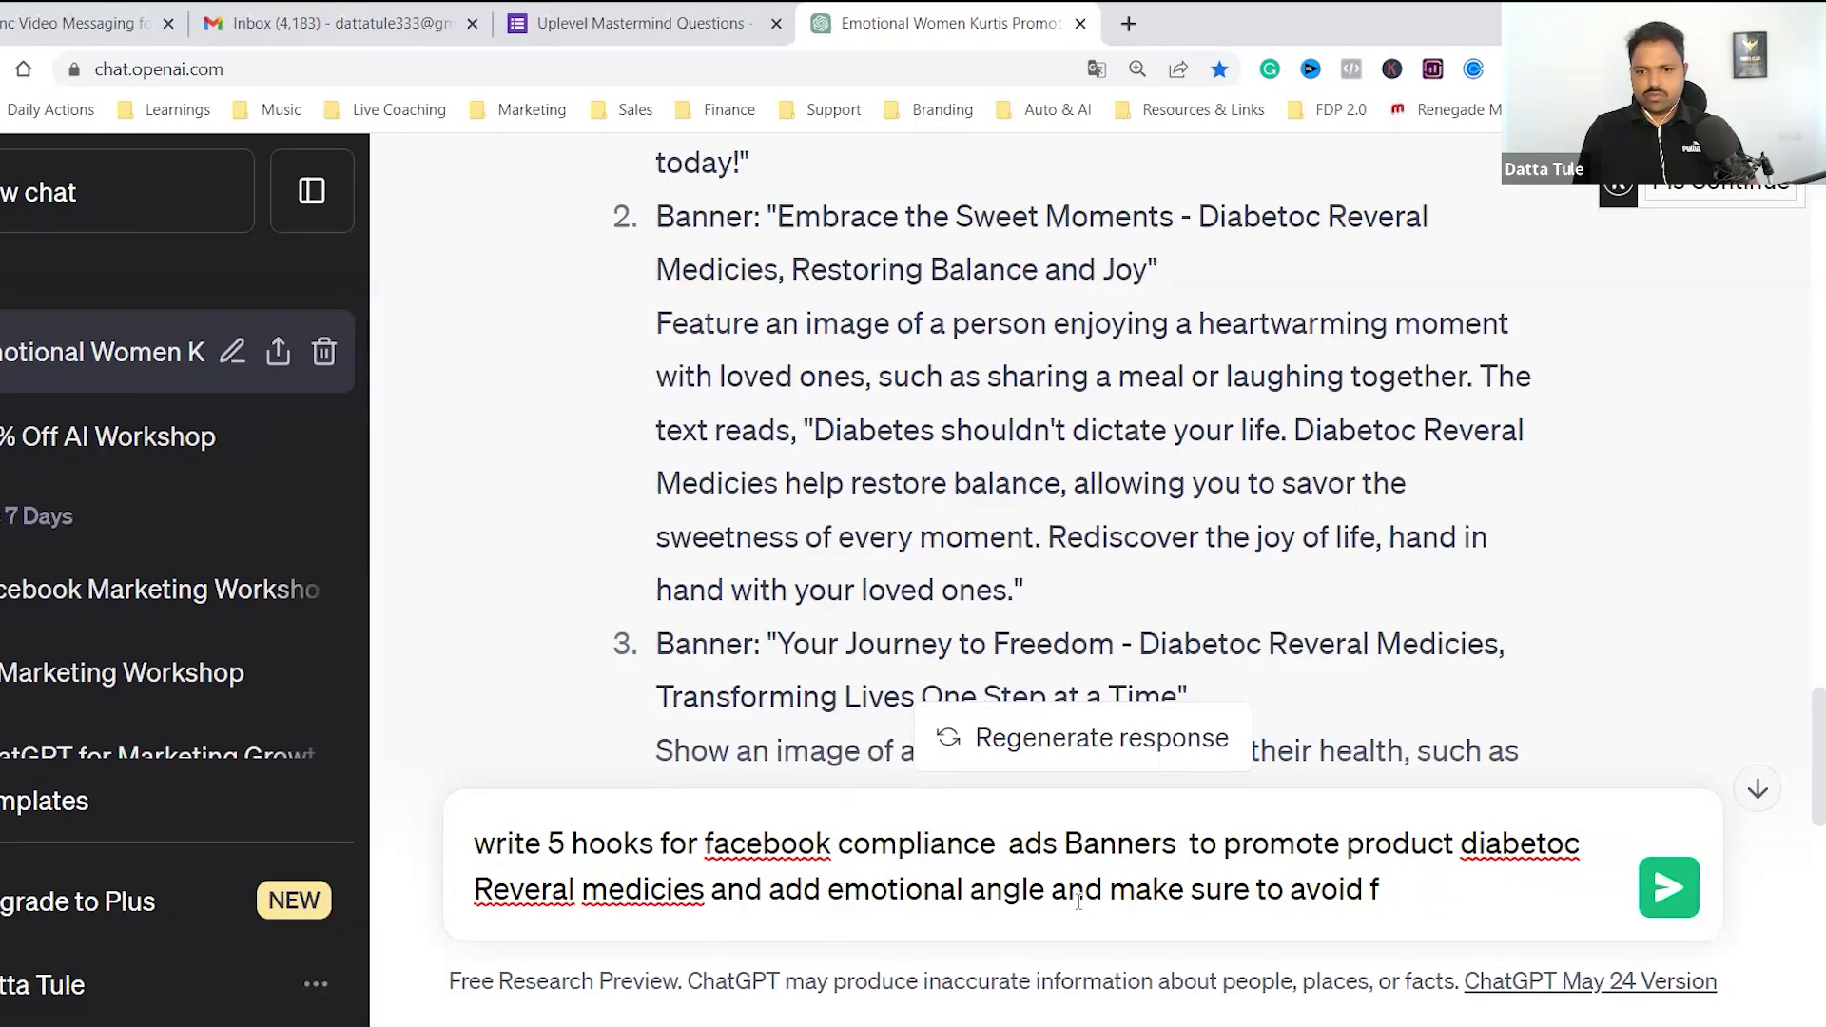
{"action": "type", "text": "word"}
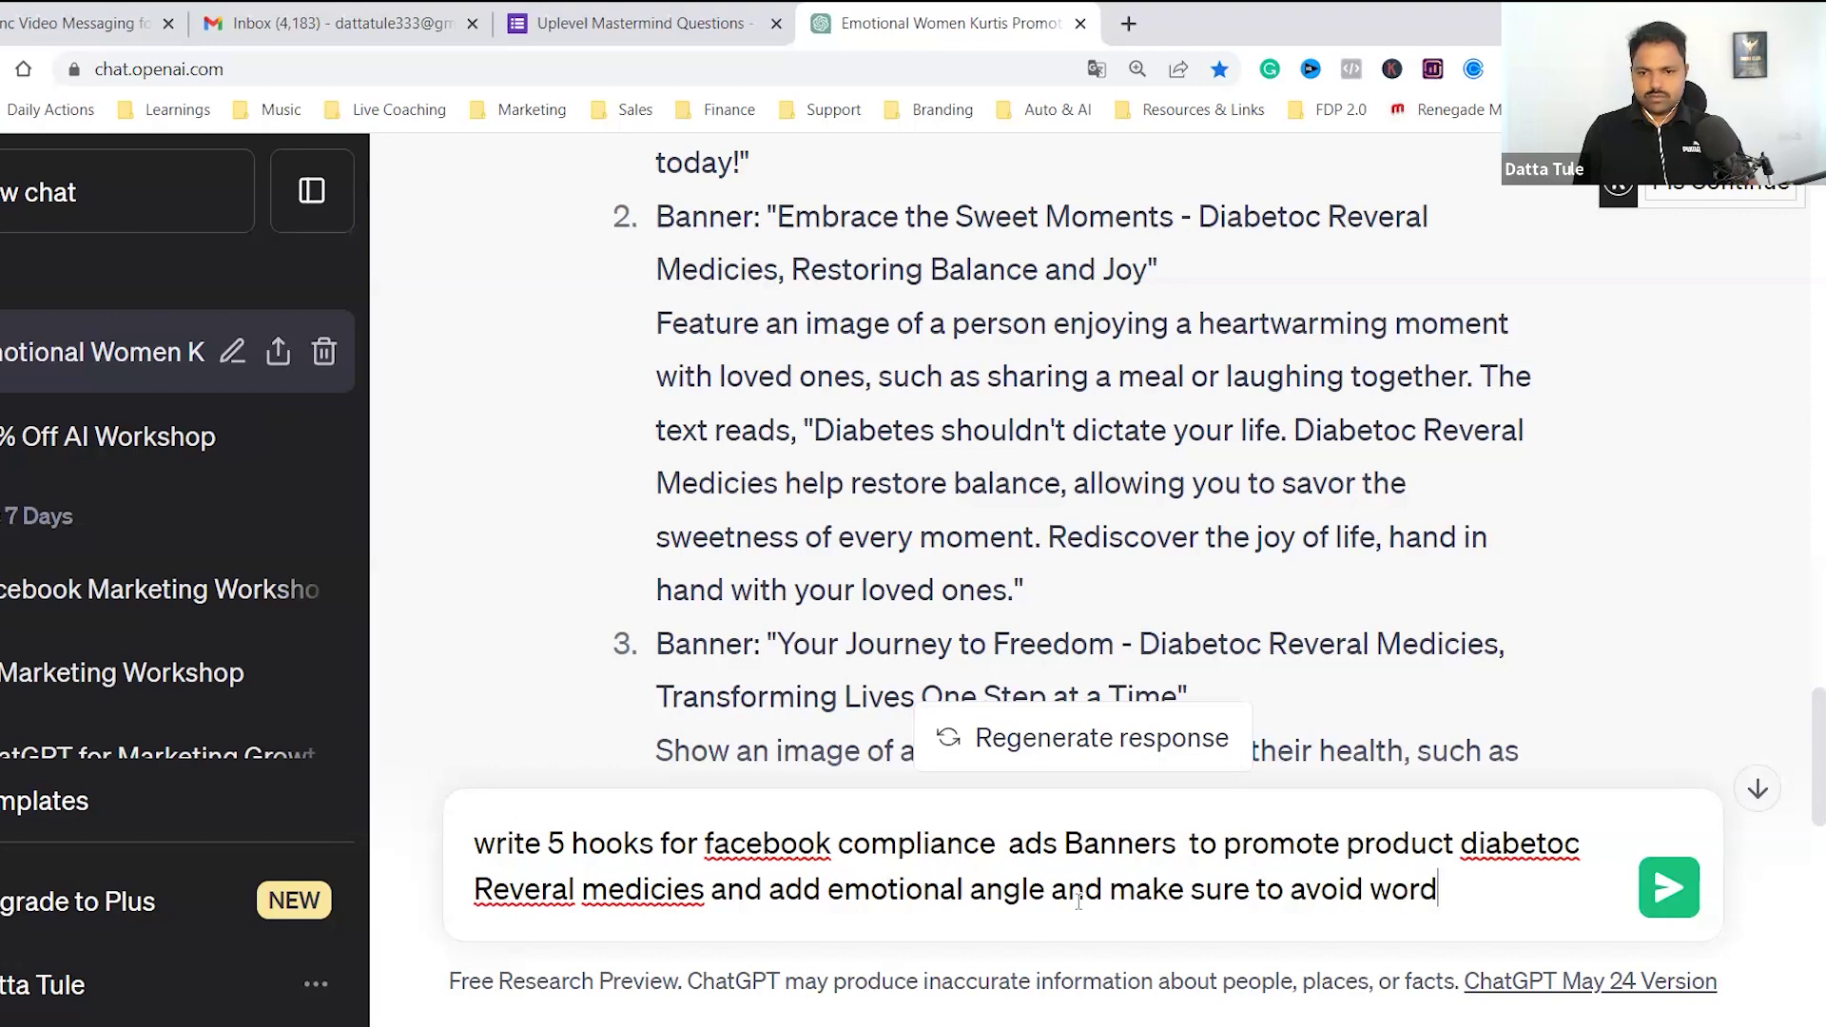
{"action": "type", "text": "s which couas"}
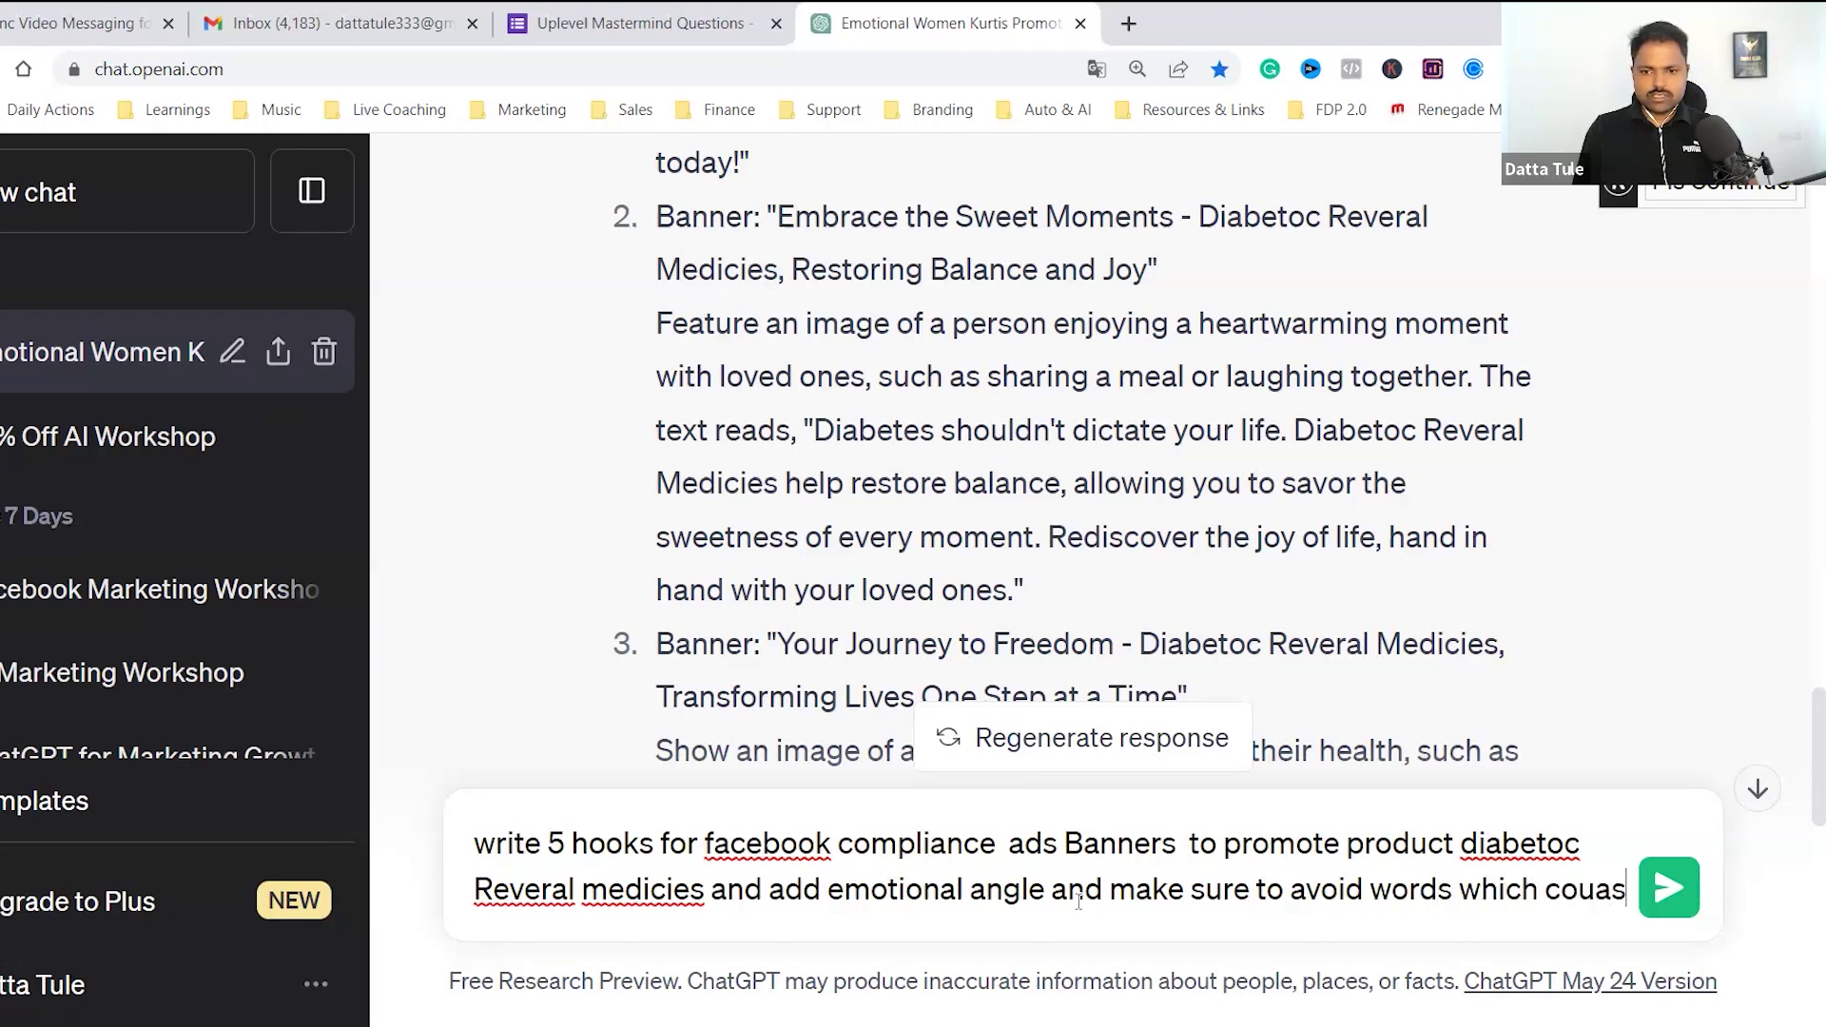
{"action": "type", "text": "es ac"}
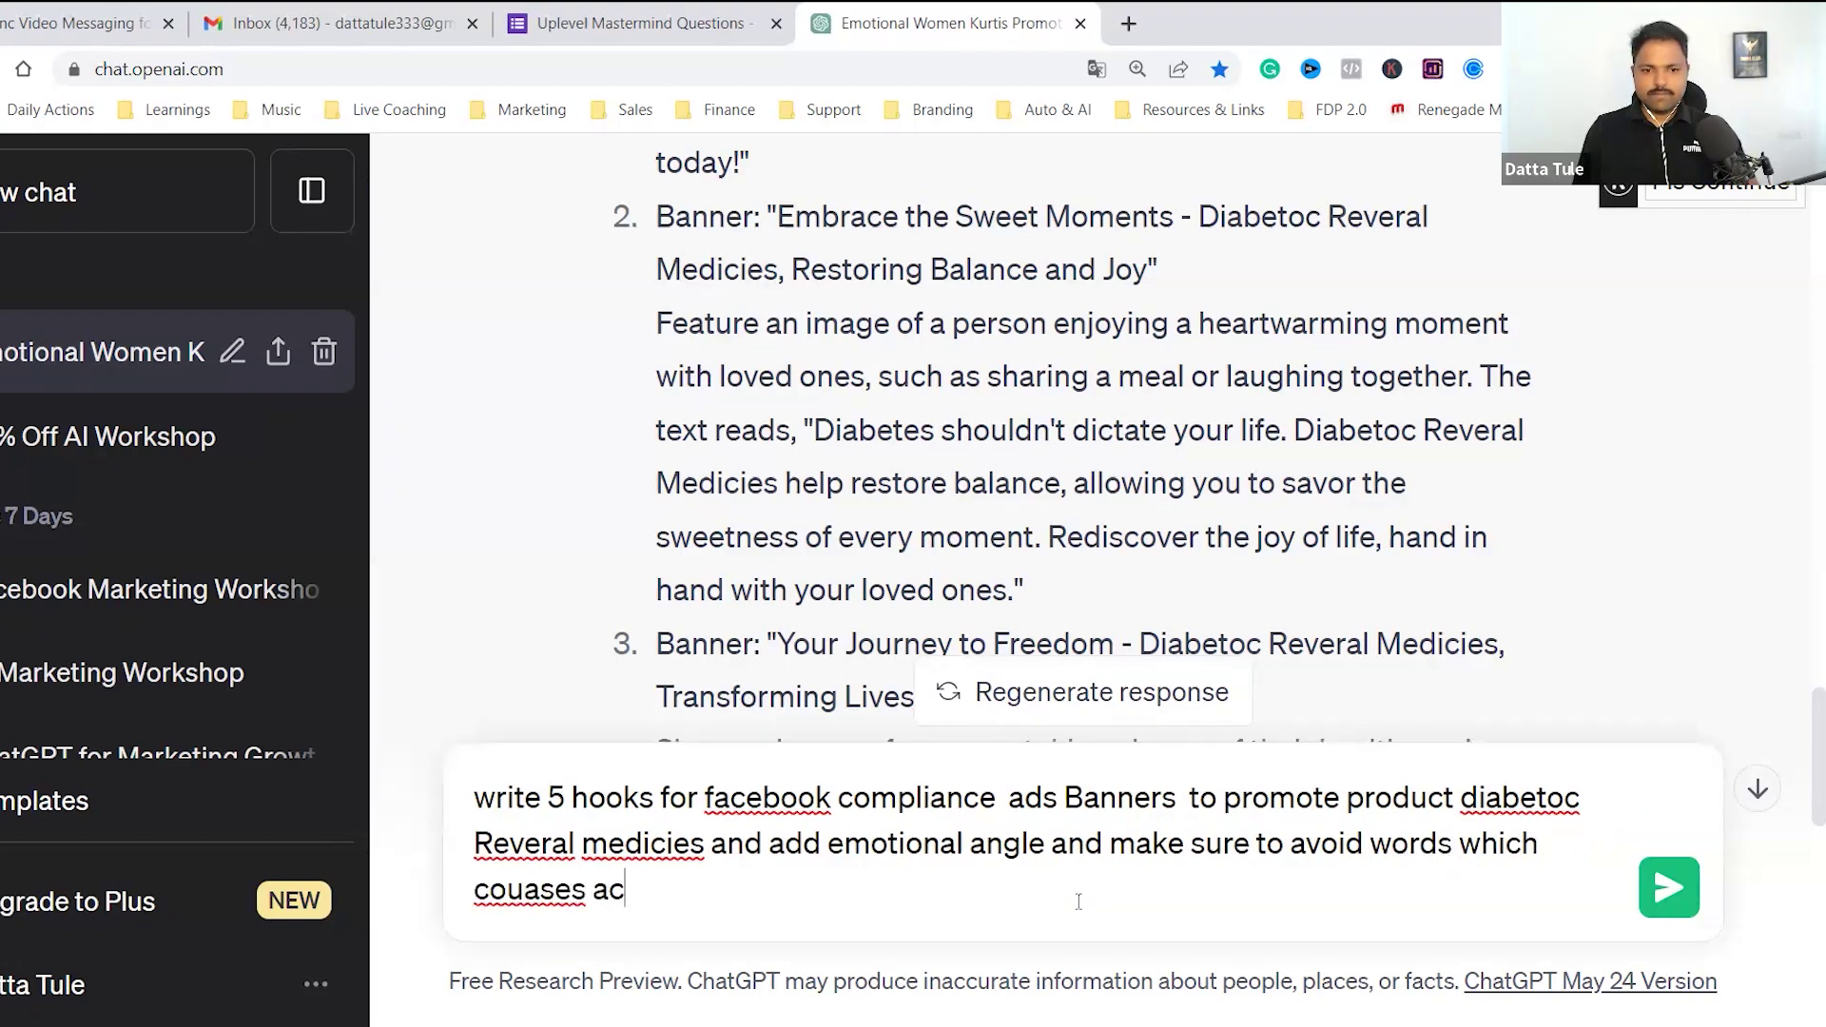
{"action": "type", "text": "count restic"}
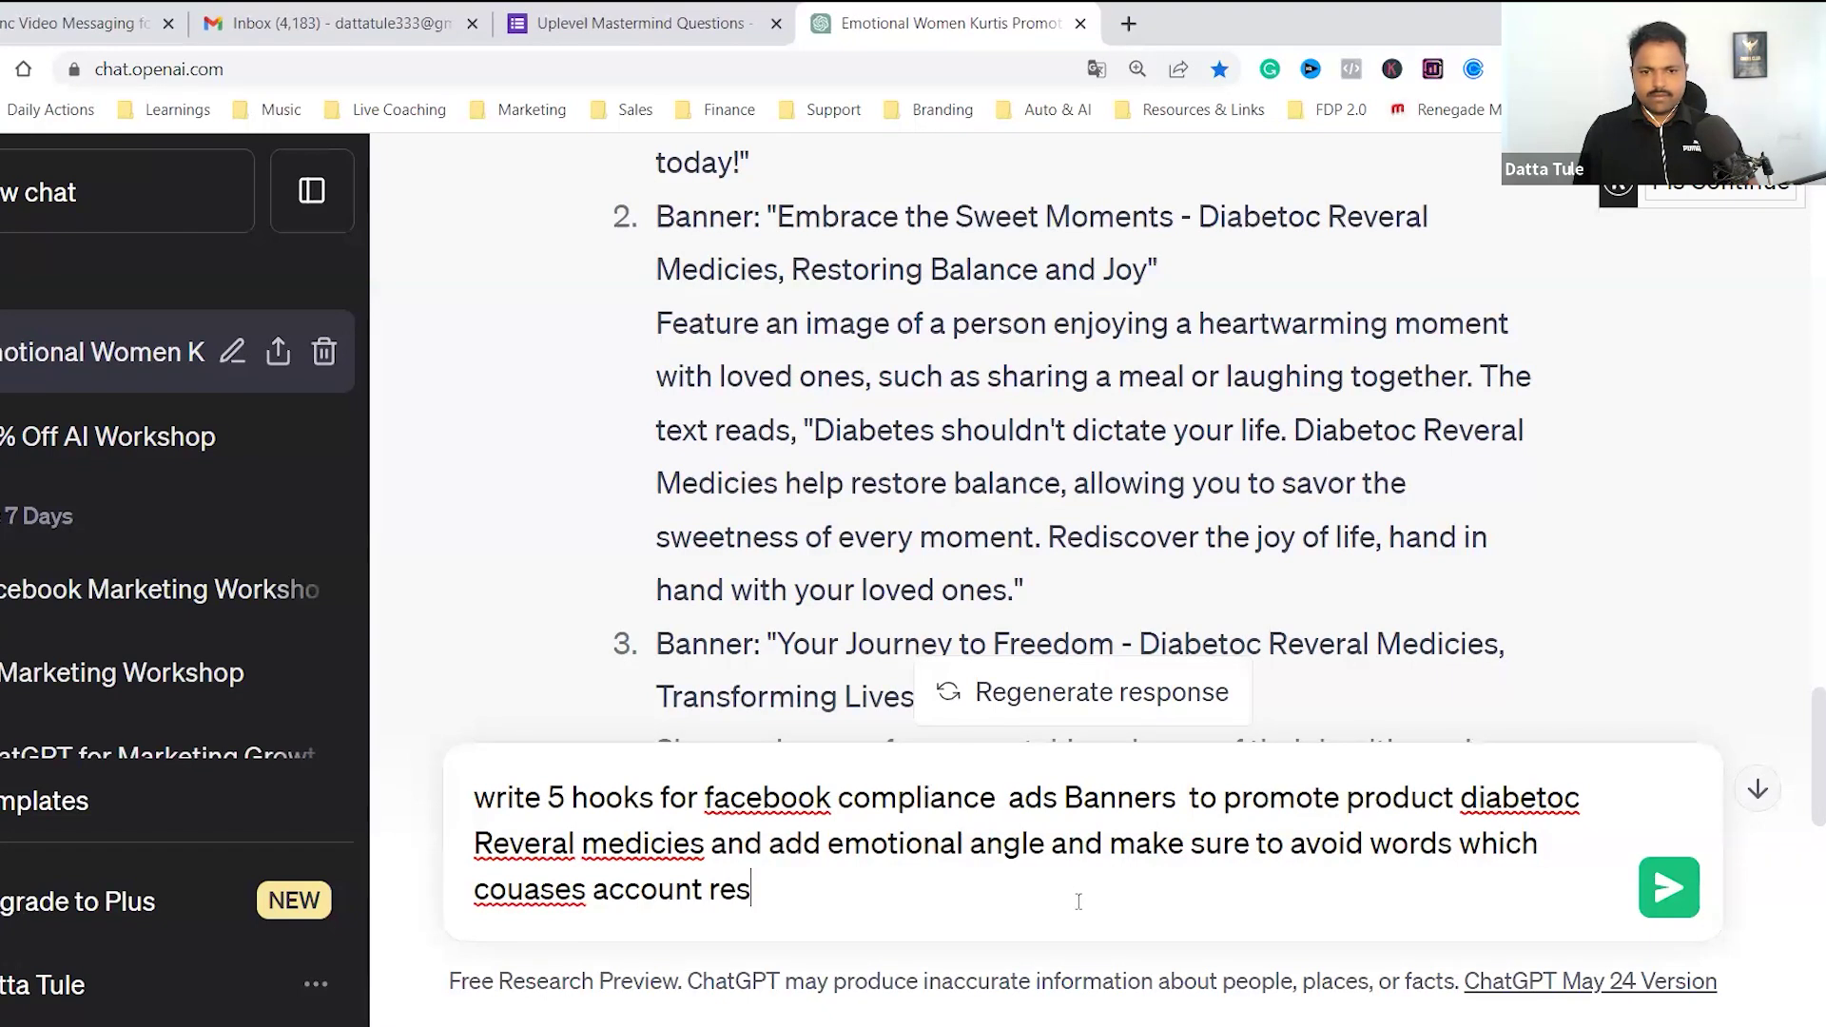
{"action": "key", "text": "BackSpace"}
{"action": "key", "text": "BackSpace"}
{"action": "type", "text": "rictions"}
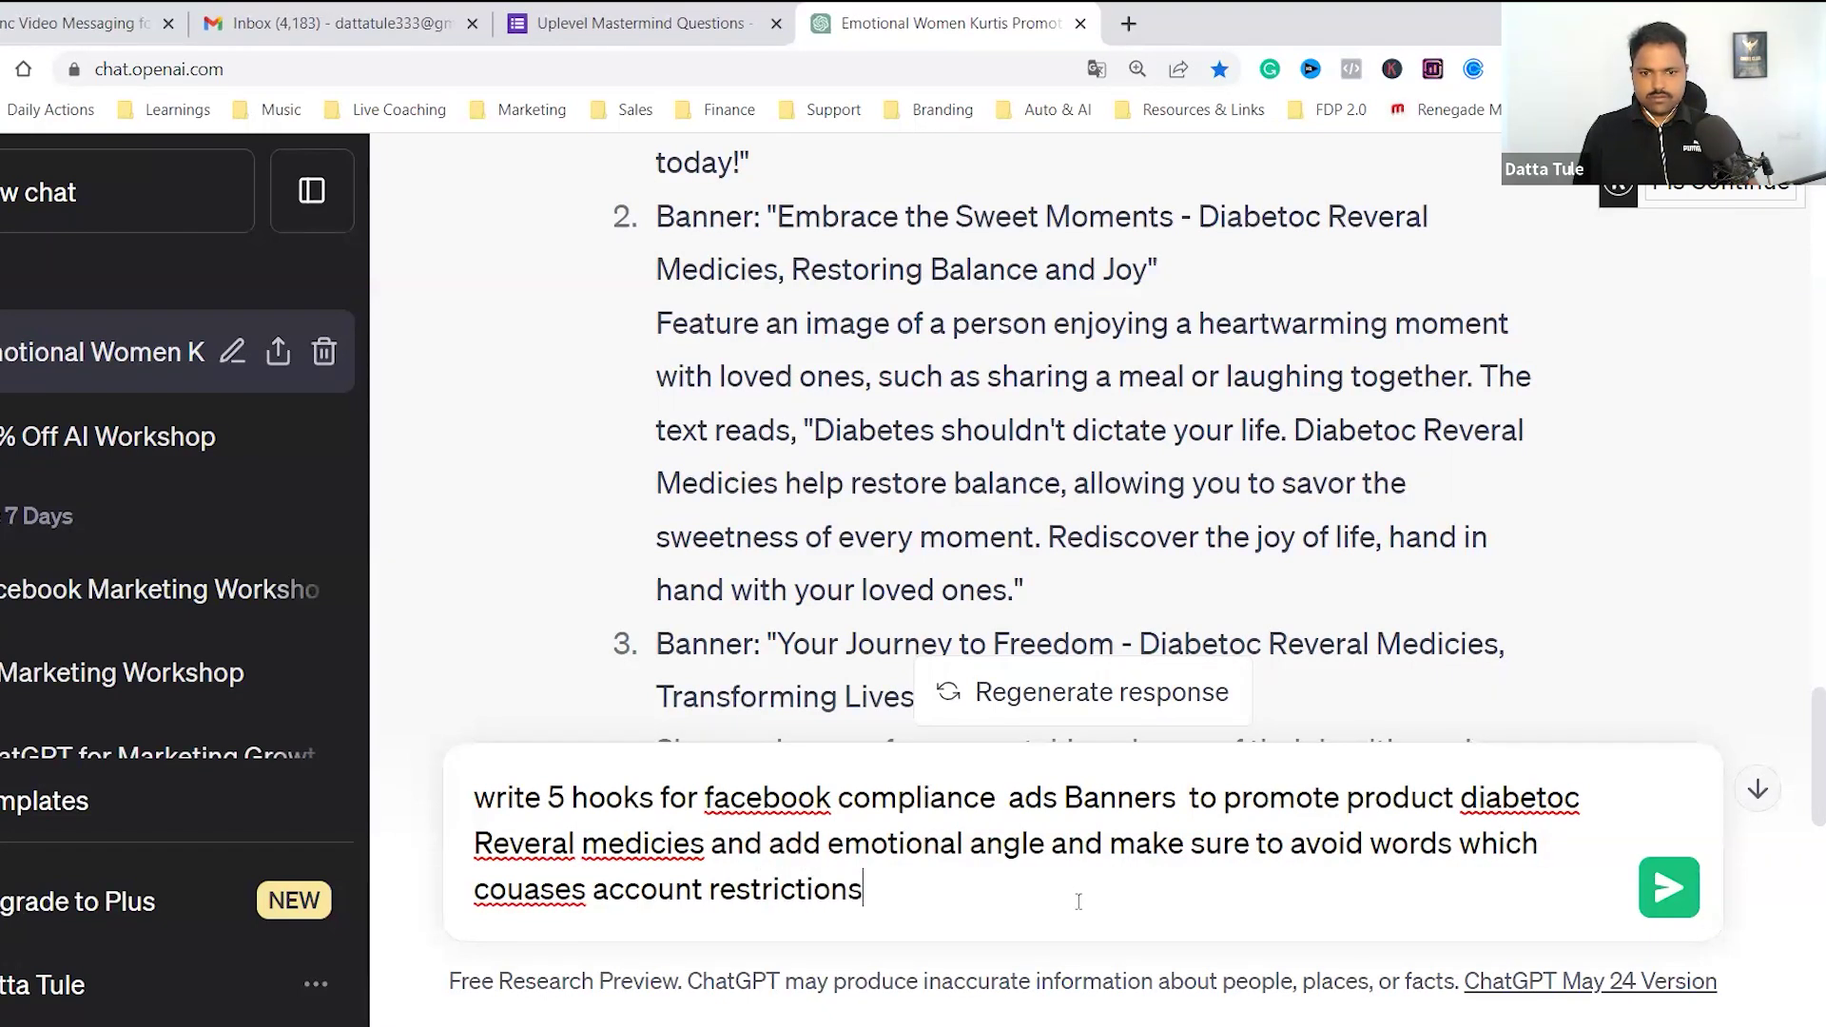
{"action": "key", "text": "Return"}
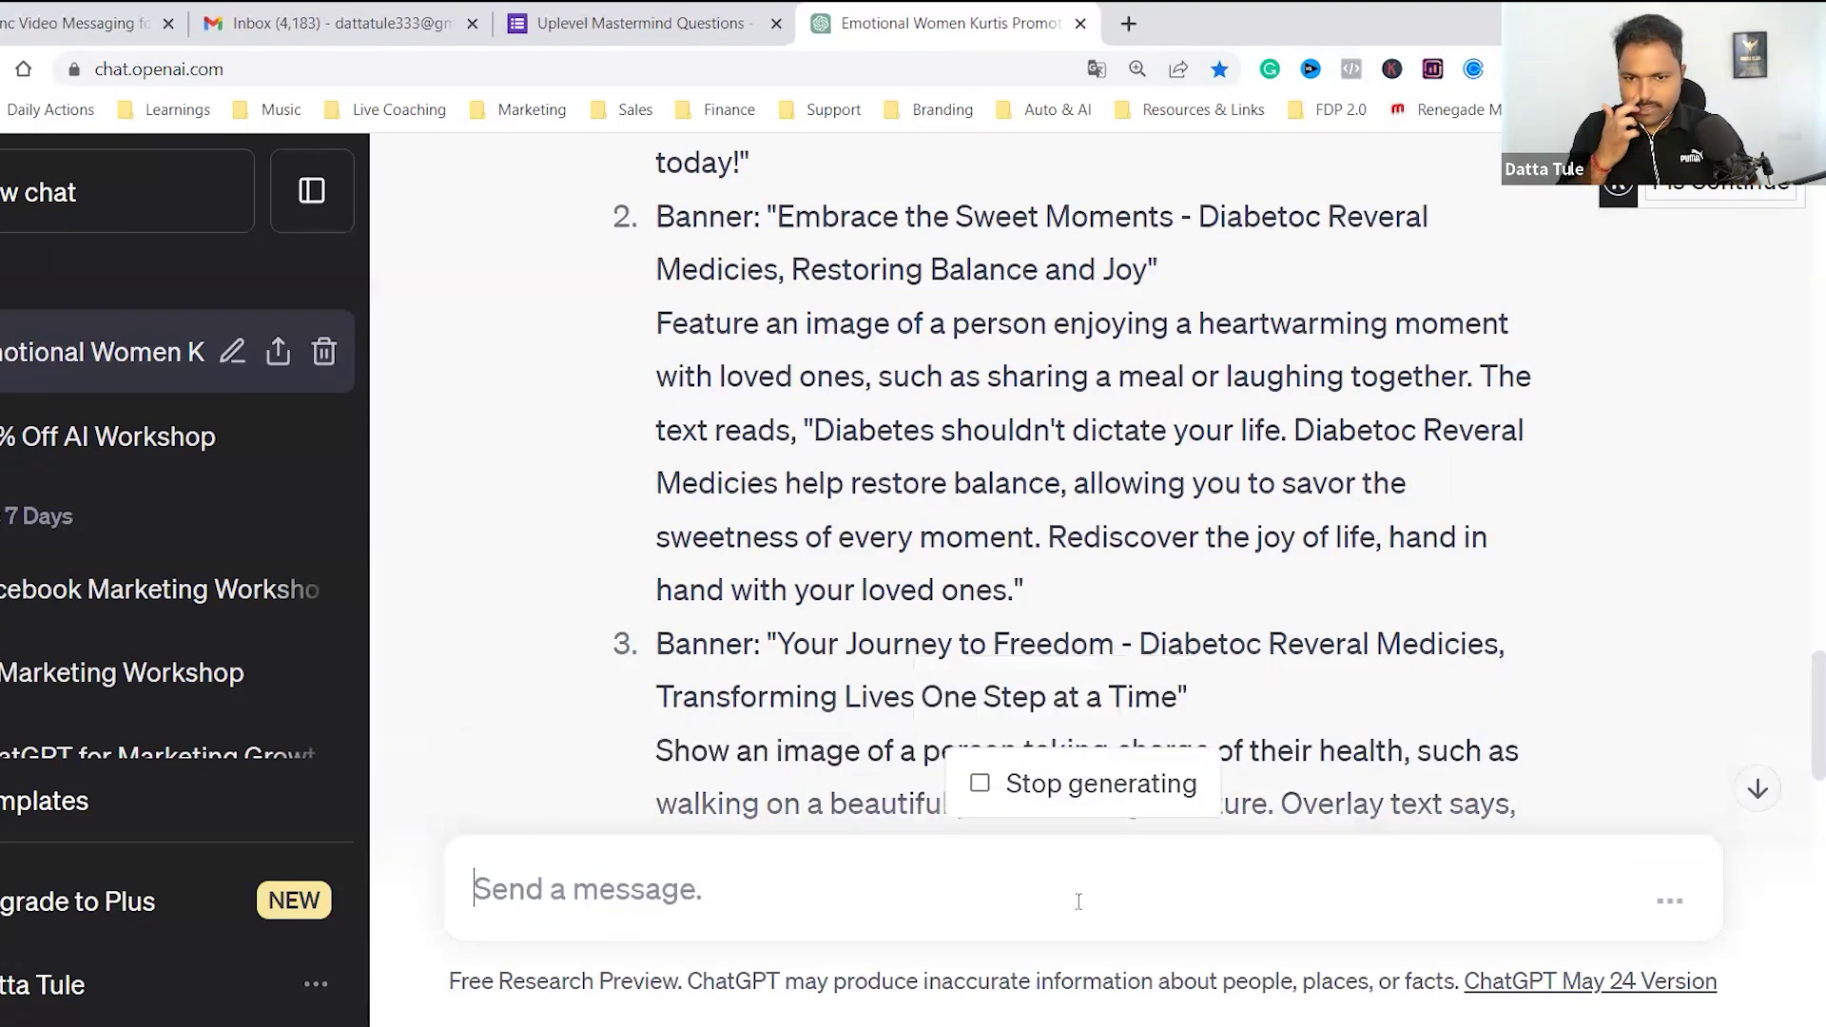
Step: Scroll down through the compliance reply's banner hooks up to 'Embrace Freedom' and the fifth
{"action": "scroll", "coordinate": [1214, 526], "scroll_direction": "down", "scroll_amount": 7}
{"action": "scroll", "coordinate": [1214, 526], "scroll_direction": "down", "scroll_amount": 5}
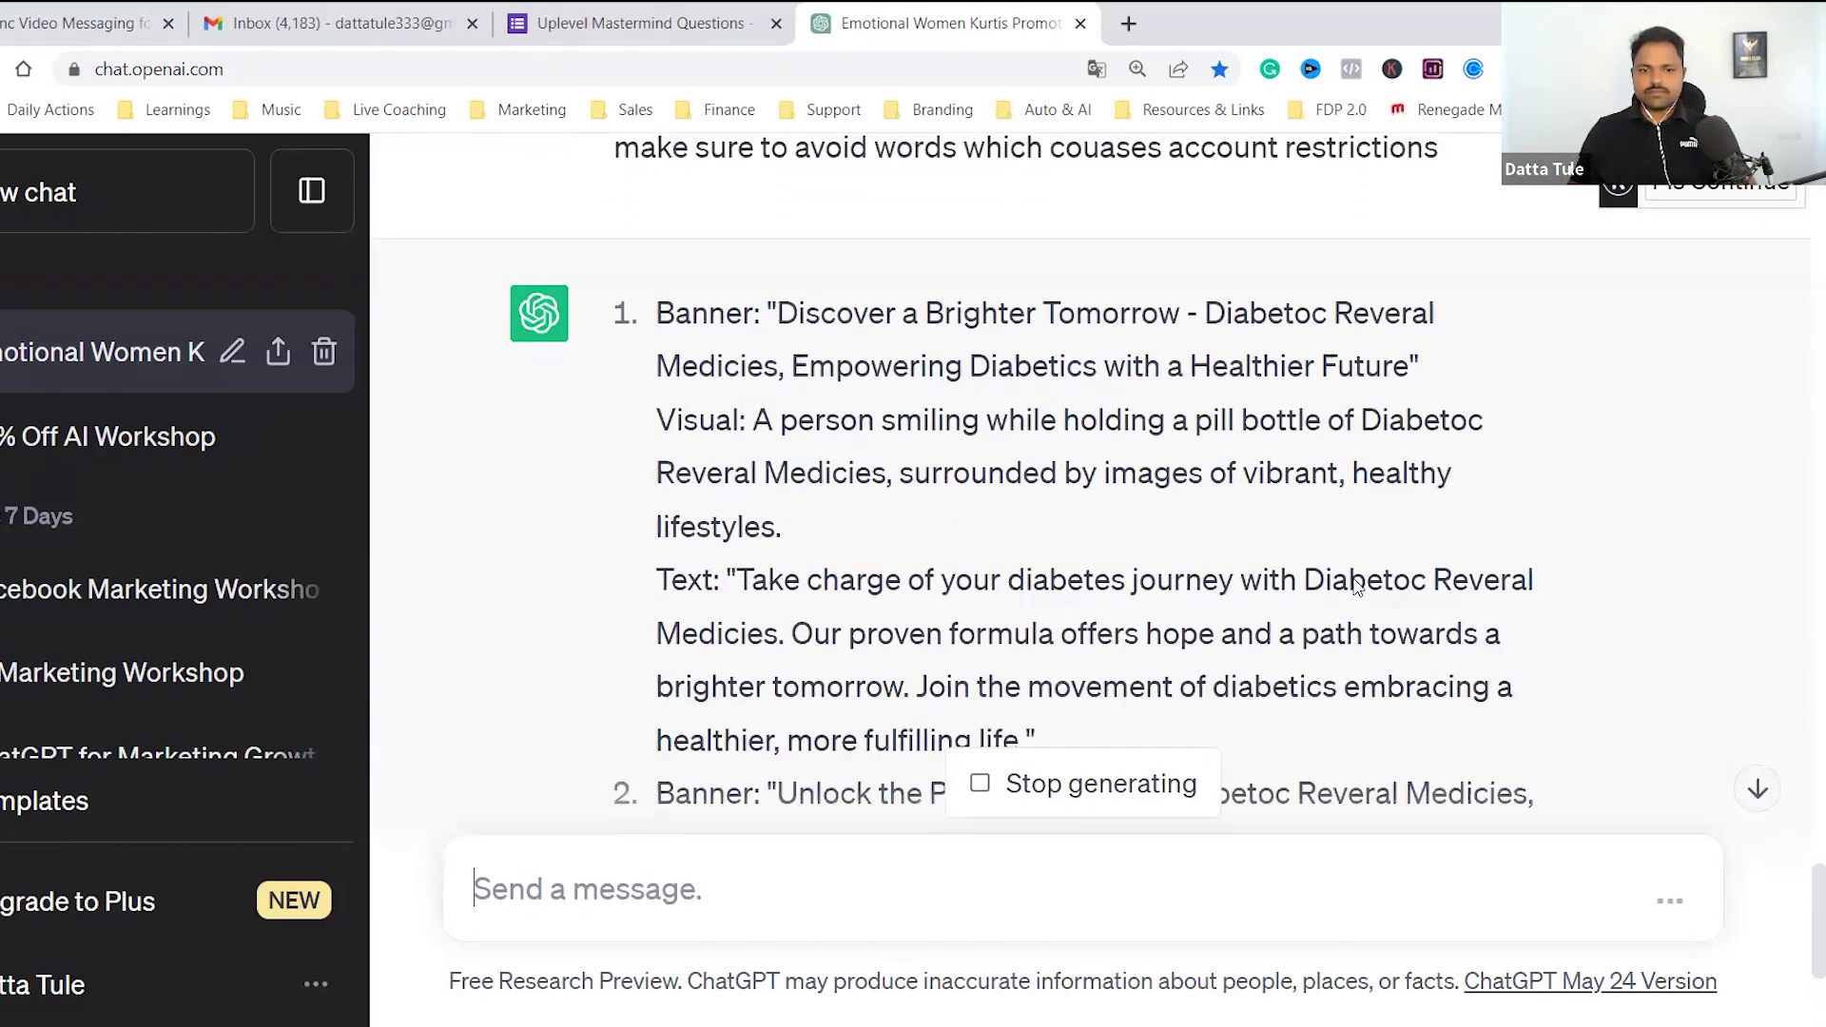
{"action": "scroll", "coordinate": [1309, 547], "scroll_direction": "down", "scroll_amount": 4}
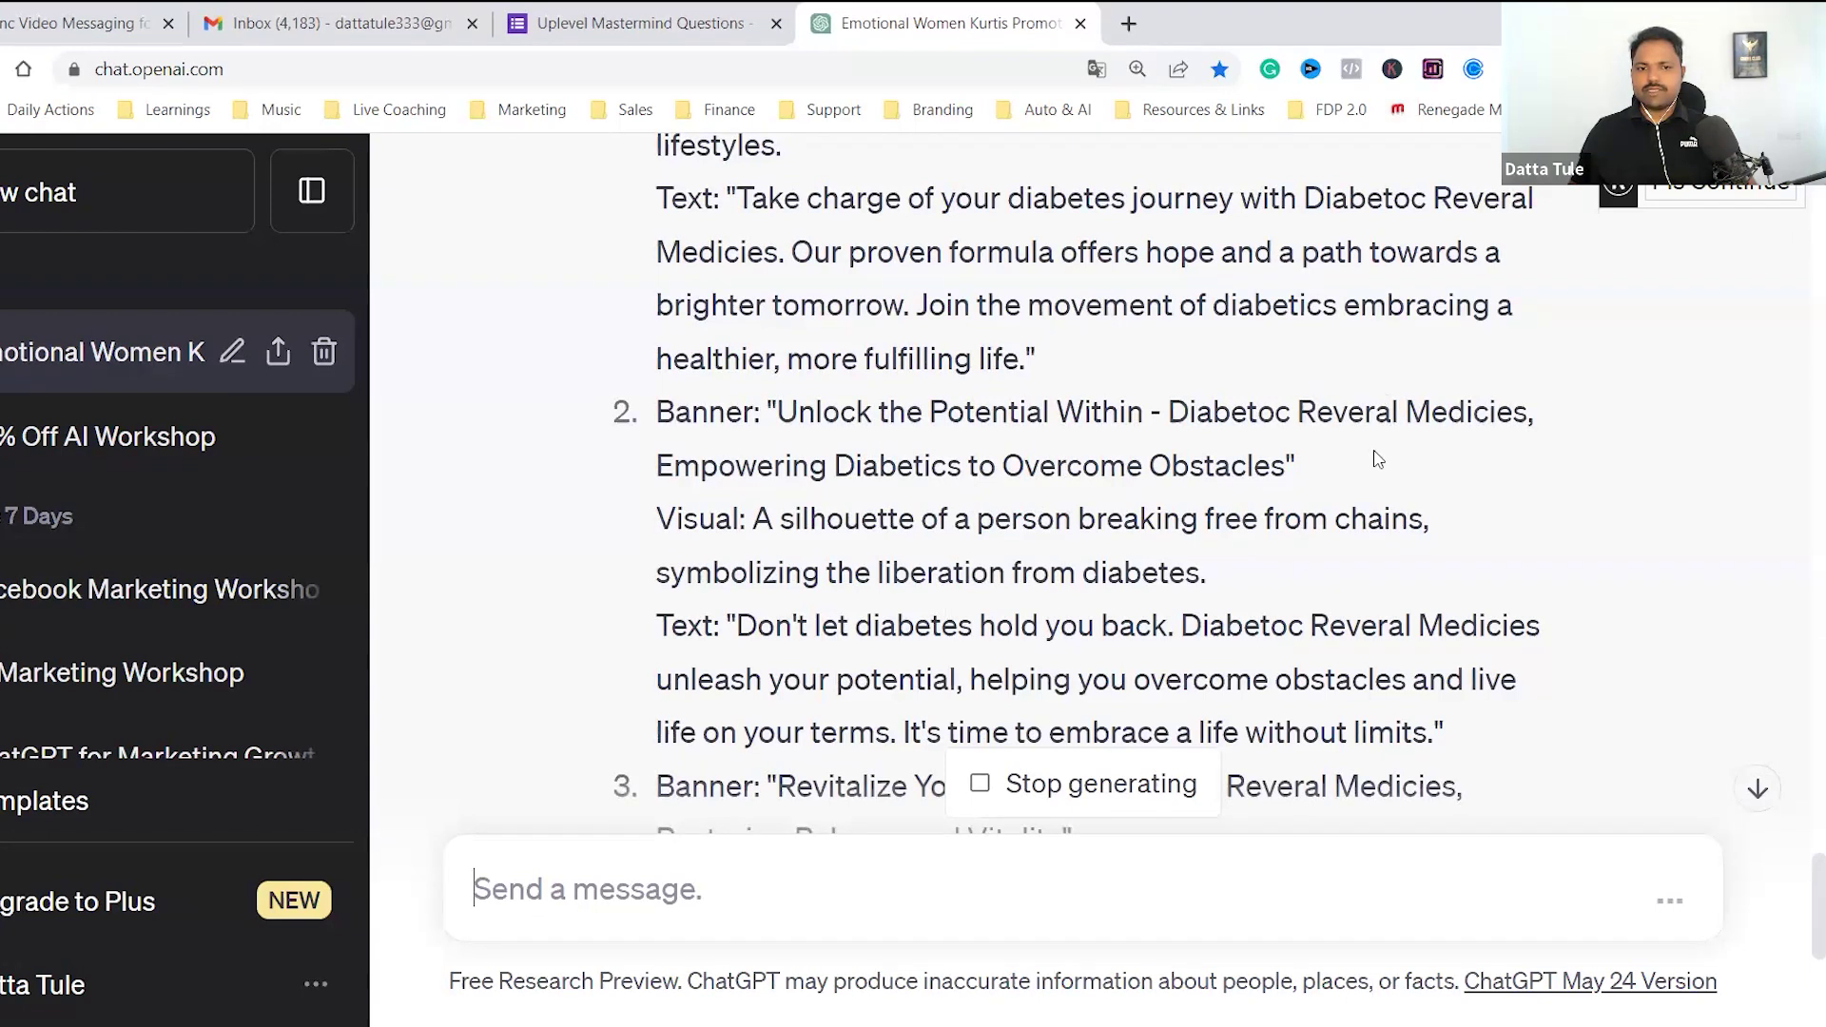
{"action": "scroll", "coordinate": [1385, 471], "scroll_direction": "down", "scroll_amount": 10}
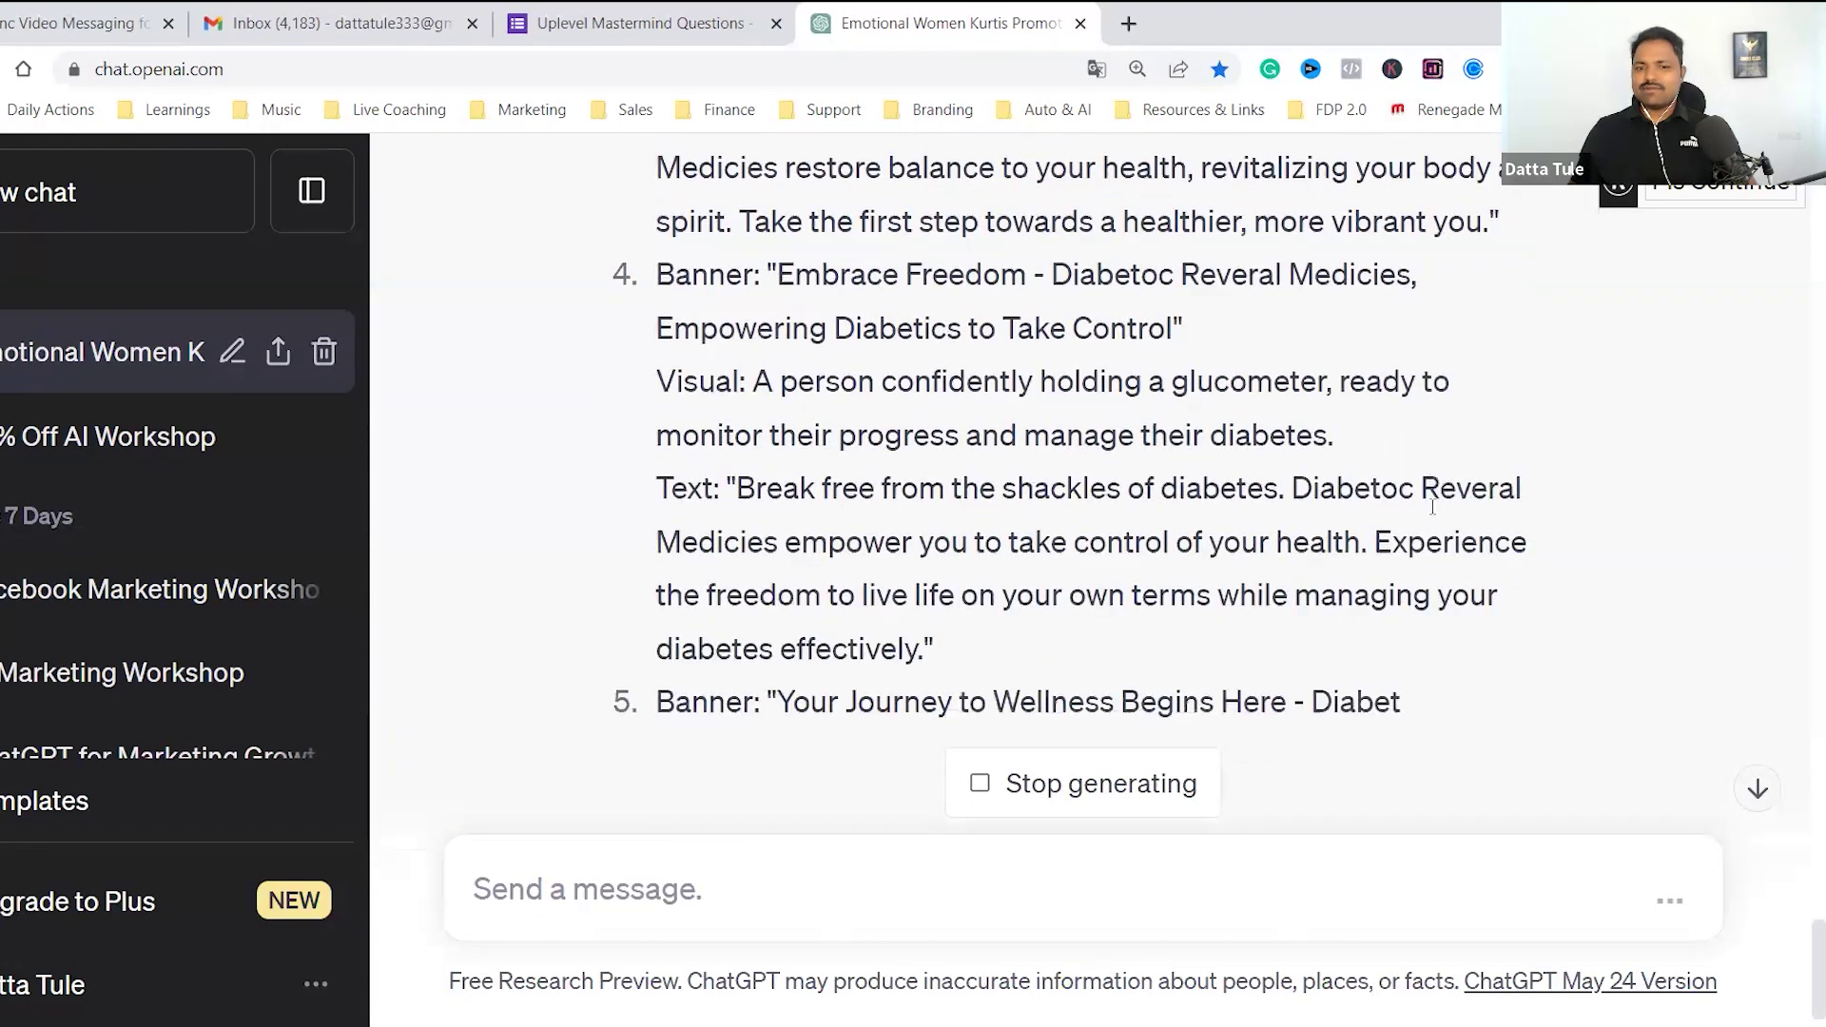
{"action": "scroll", "coordinate": [1433, 507], "scroll_direction": "down", "scroll_amount": 2}
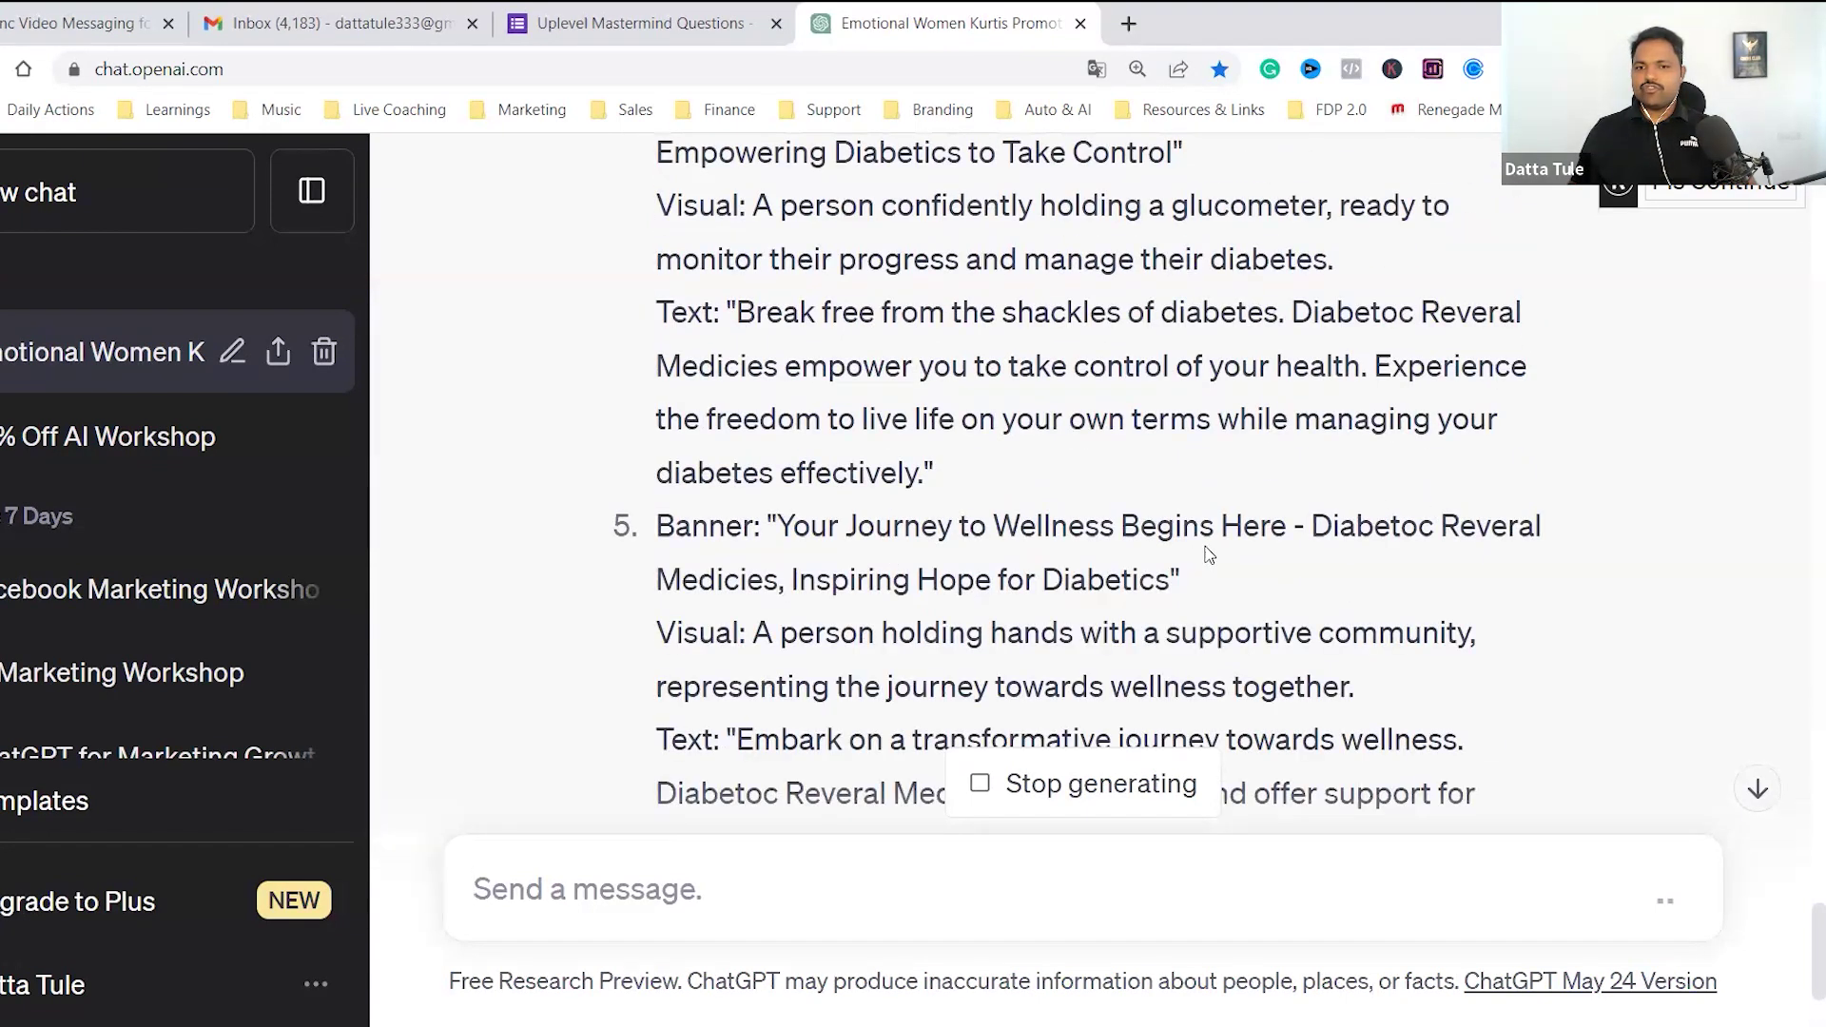